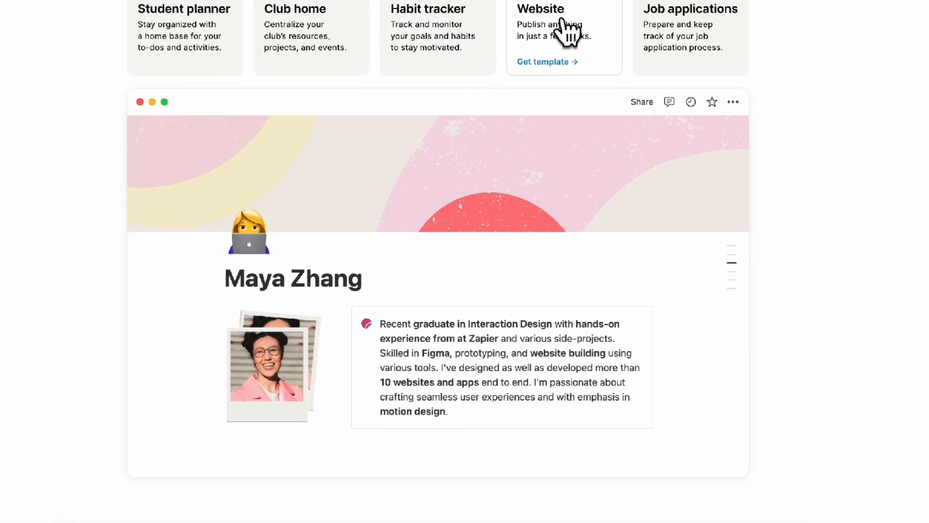
left_click(668, 56)
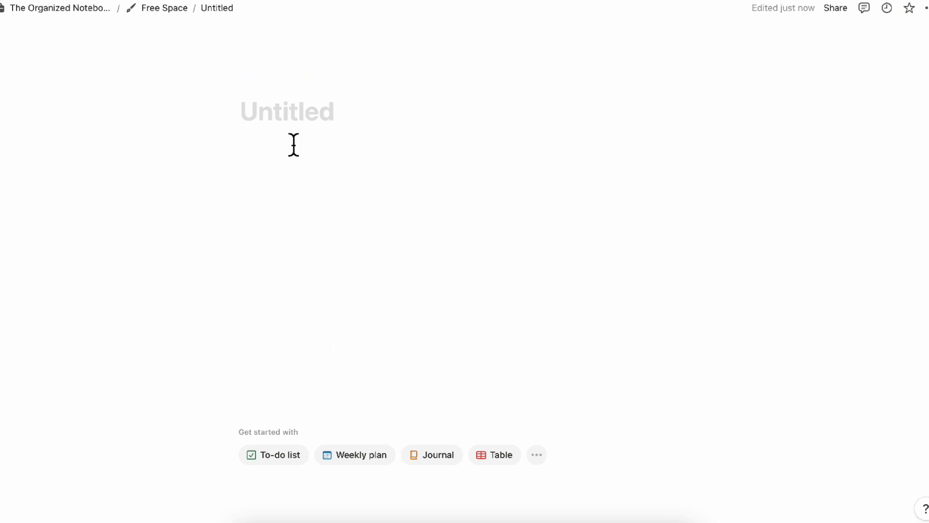
Title the new page "Student Planner" and turn on small text and full width for it.
type("Student P")
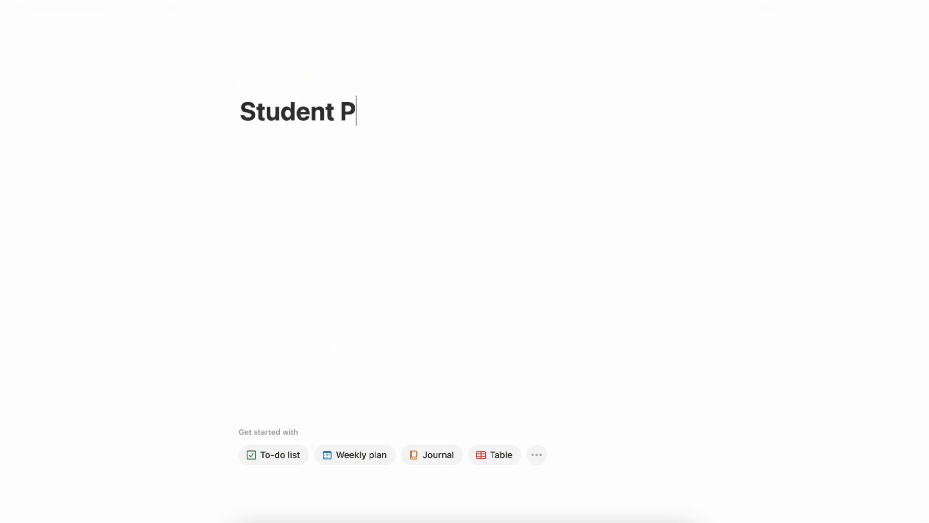
type("lanner")
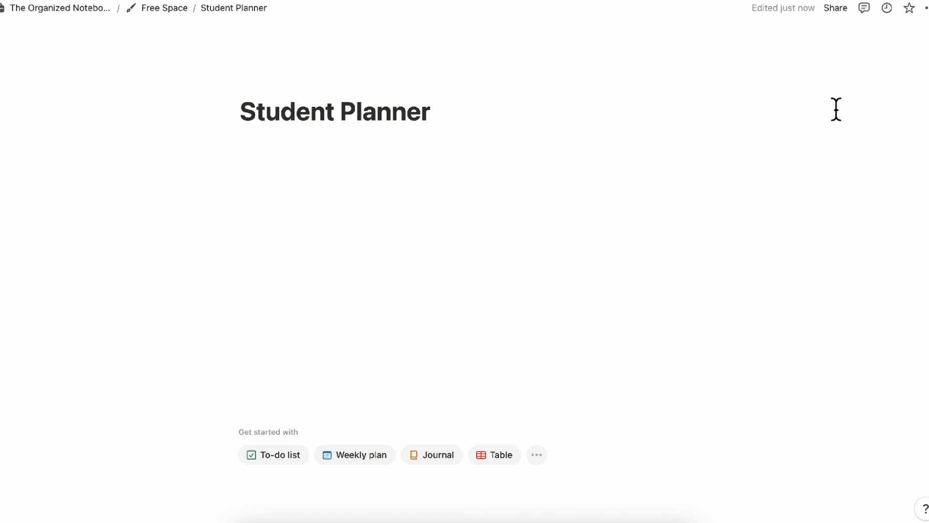
left_click(926, 10)
left_click(919, 82)
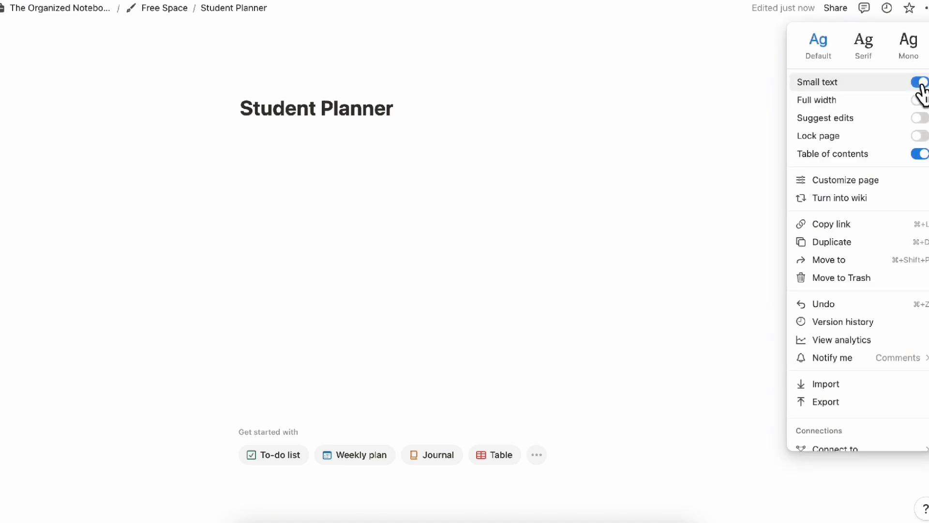
left_click(920, 100)
left_click(575, 168)
Insert a two-column layout beneath the page title.
left_click(193, 144)
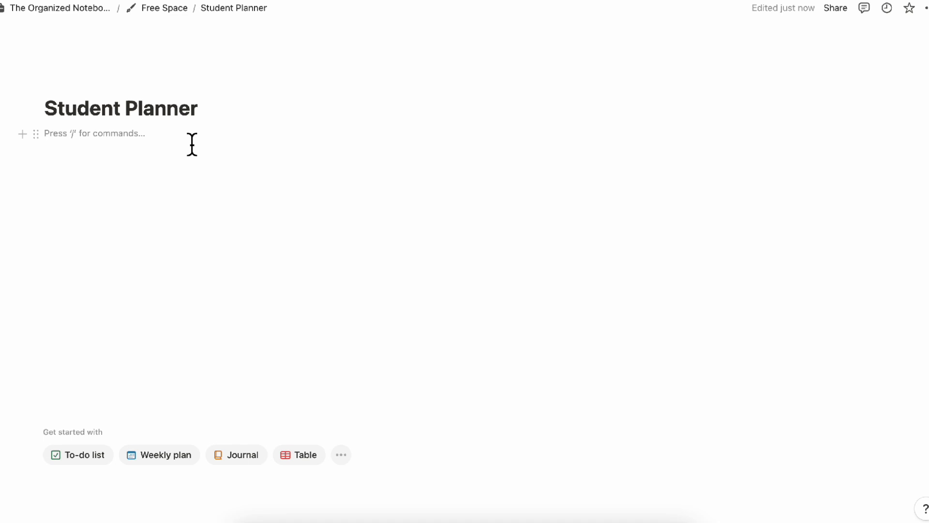
type("/col")
key("Return")
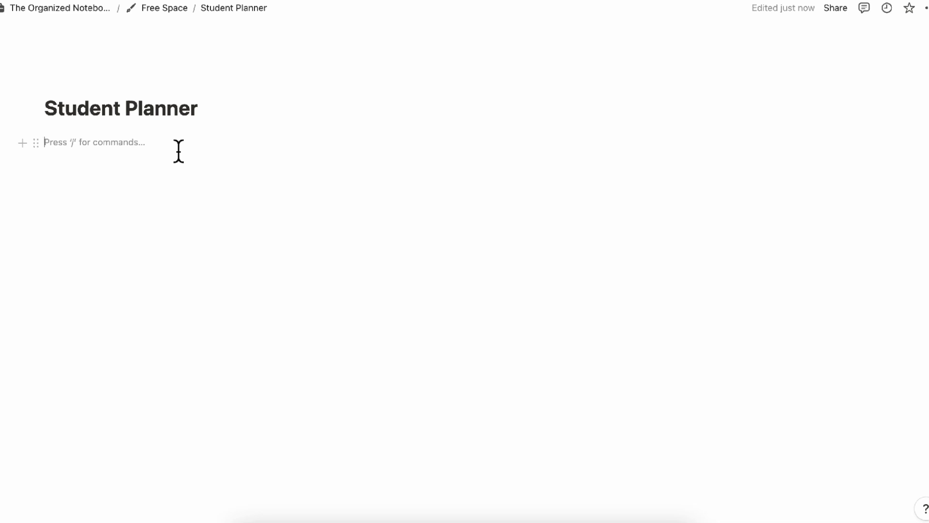
Add a callout in the first column containing the bold text "NAVIGATION".
type("/call")
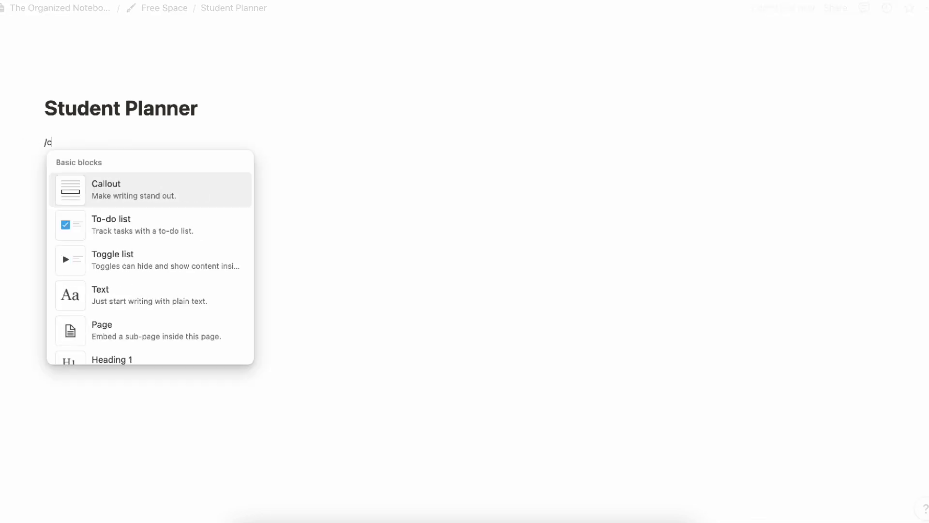
left_click(143, 204)
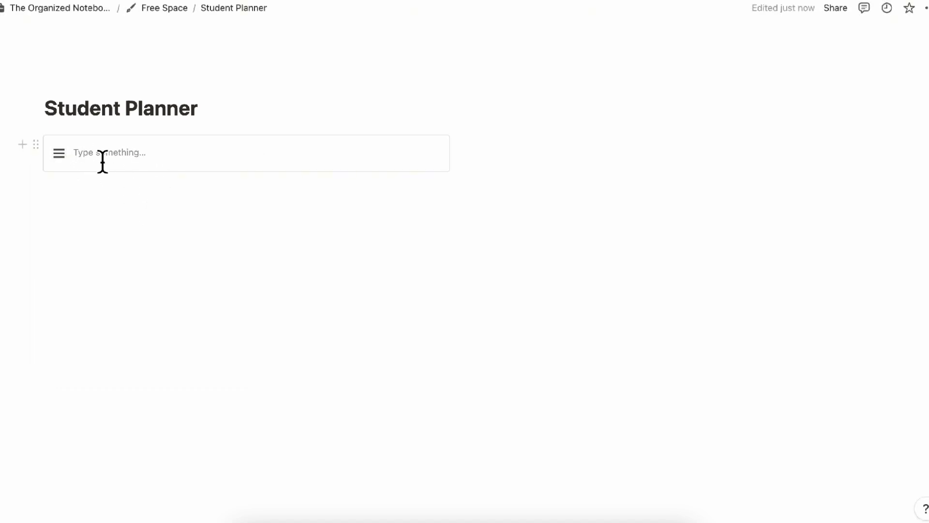
type("NAVIG")
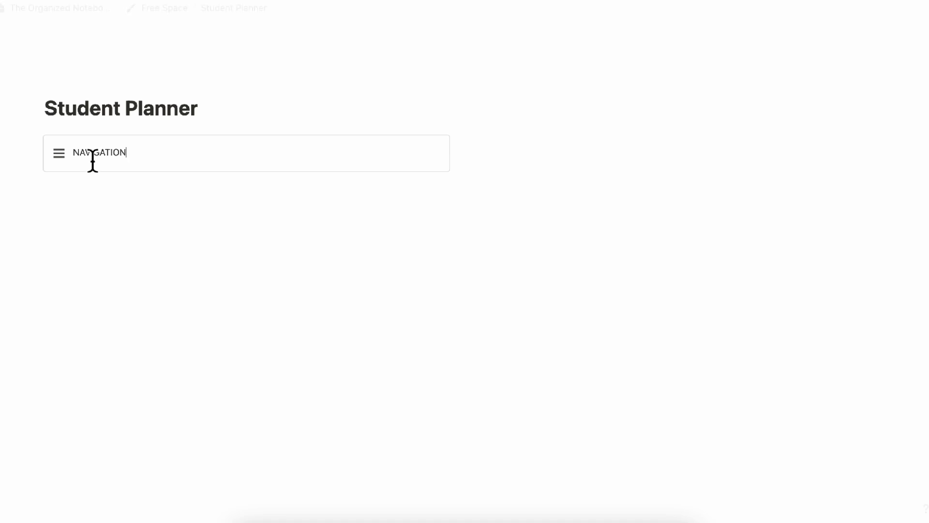
type("ATION")
double_click(95, 161)
left_click(192, 127)
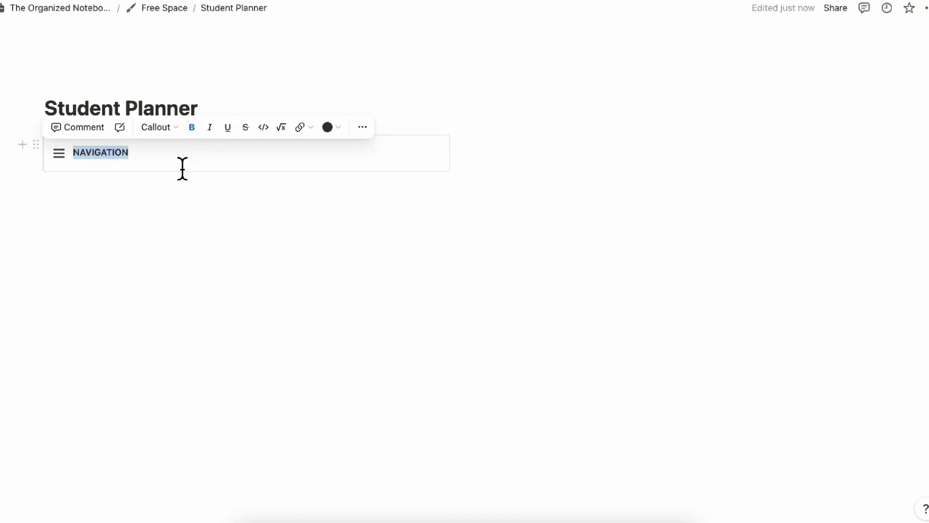
key("Escape")
Narrow the callout's column to about a quarter of the page width and list Courses, Notes and Calendar on separate lines under NAVIGATION.
left_click_drag(467, 169, 265, 170)
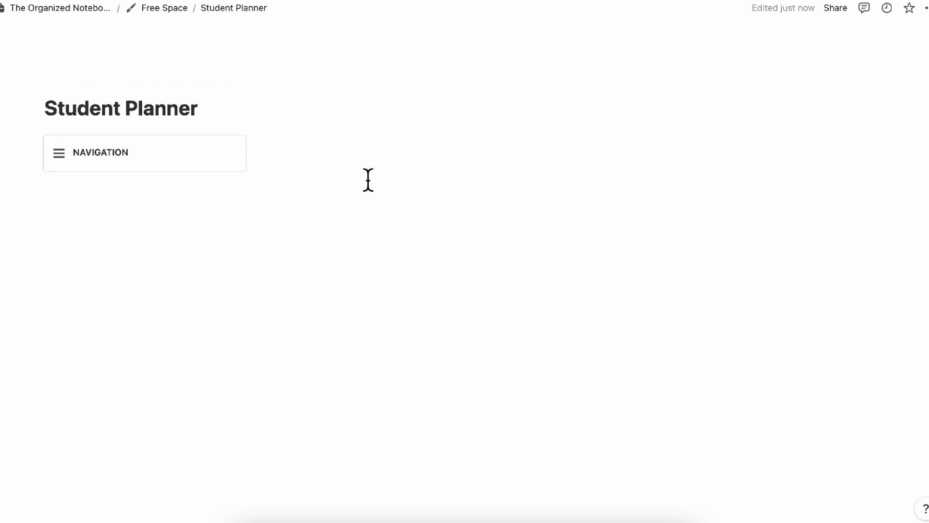
left_click(166, 158)
key("Return")
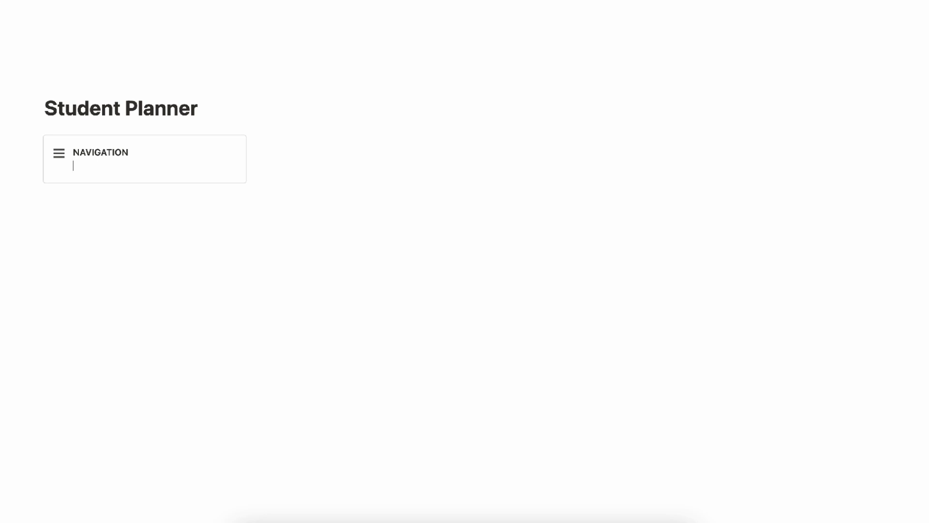
type("Courses")
key("Return")
key("BackSpace")
key("shift+Return")
type("Notes")
key("shift+Return")
type("Calendar")
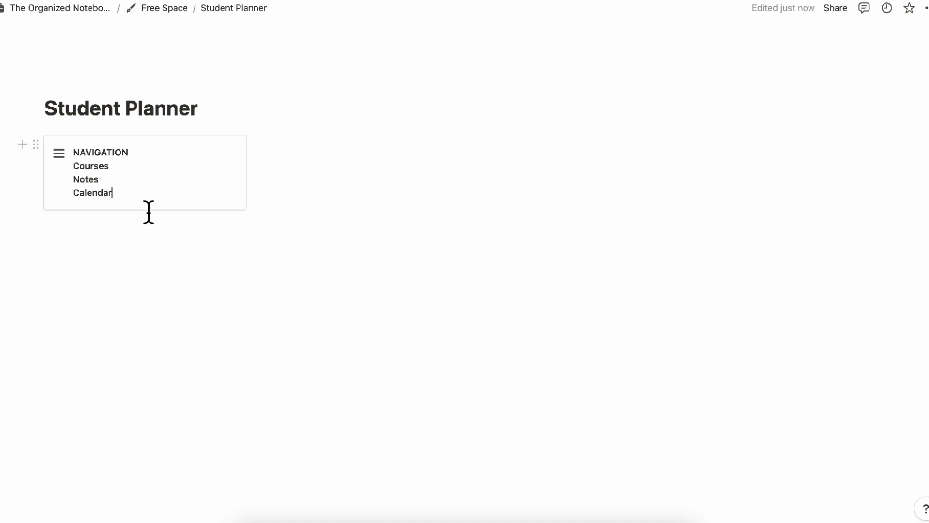
Add a Heading 3 "Courses" with a divider below it in the wide column, followed by several blank lines.
left_click(319, 154)
type("/heading")
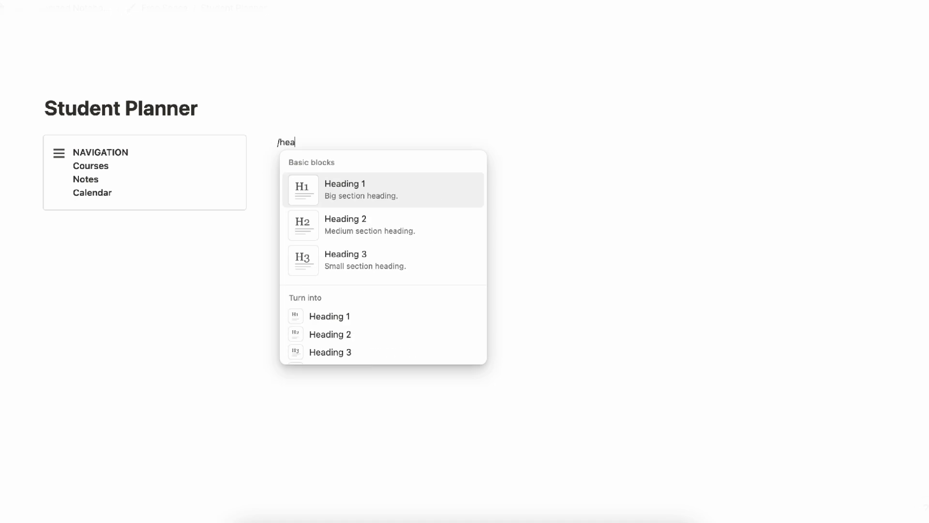
left_click(354, 259)
type("Courses")
key("Return")
type("/div")
key("Return")
key("Return")
key("Return")
key("Return")
key("Return")
key("Return")
Add a Heading 3 "Notes" below the Courses section, with a divider and blank lines beneath it.
type("/")
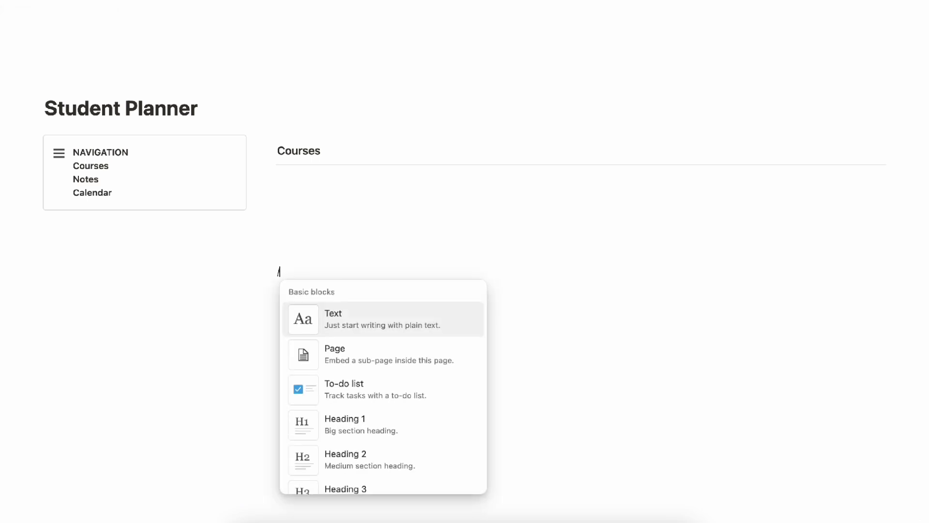
type("heading")
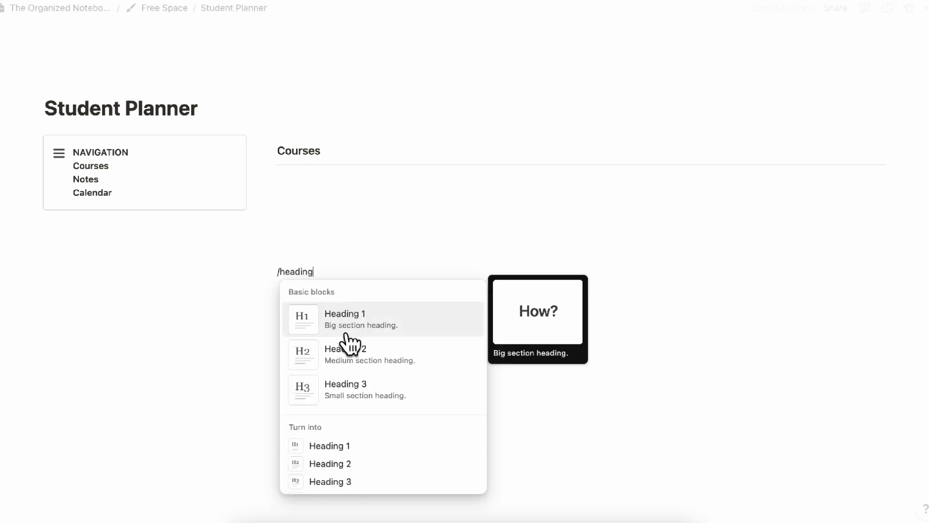
left_click(358, 394)
type("Notes")
key("Return")
type("/div")
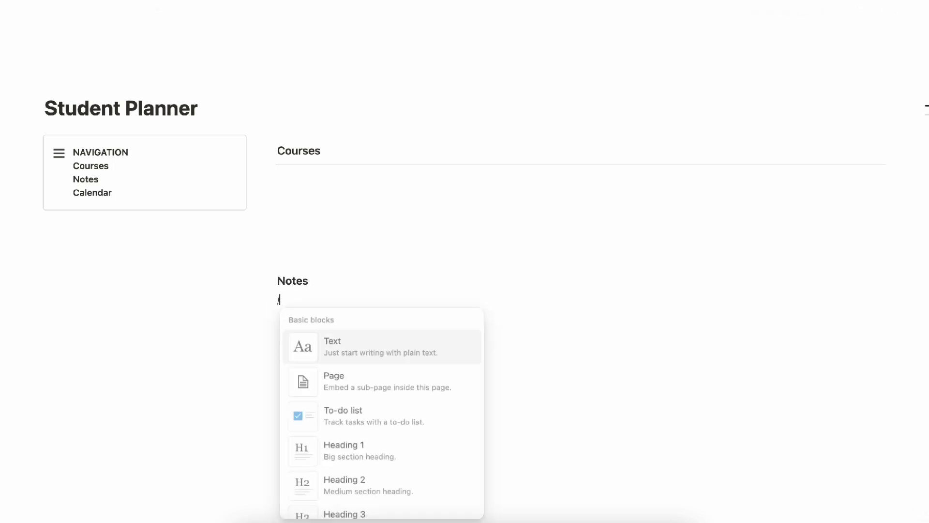
key("Return")
key("Return")
key("Return")
key("Return")
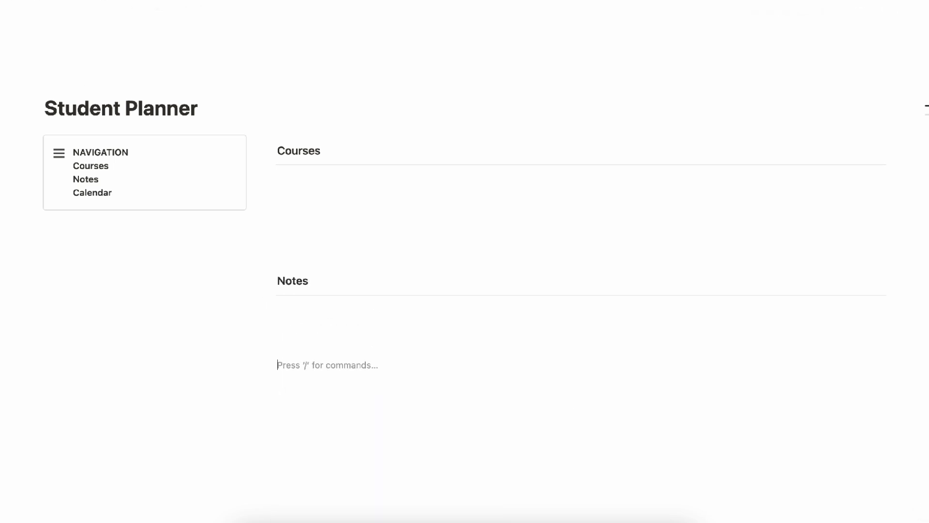
Add a Heading 3 "Calendar" below the Notes section, with a divider beneath it.
type("/heading")
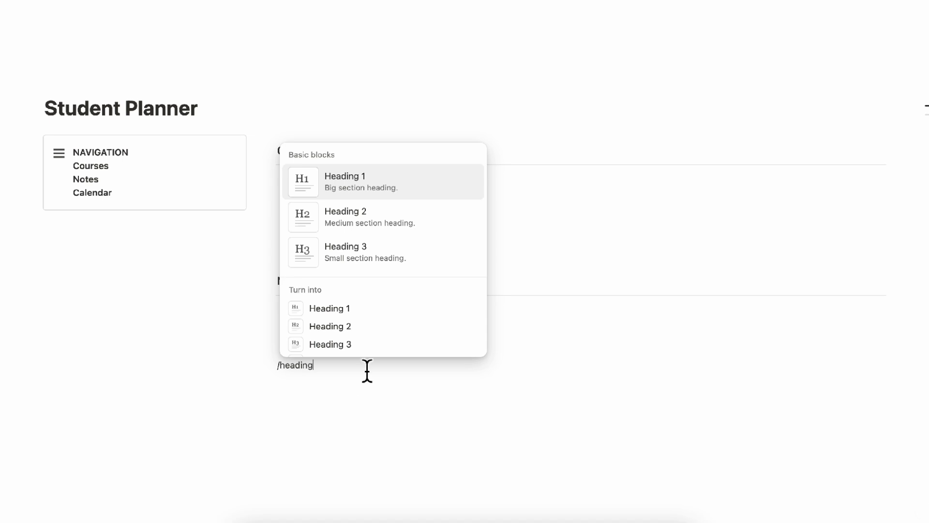
left_click(390, 260)
type("Calendar")
key("Return")
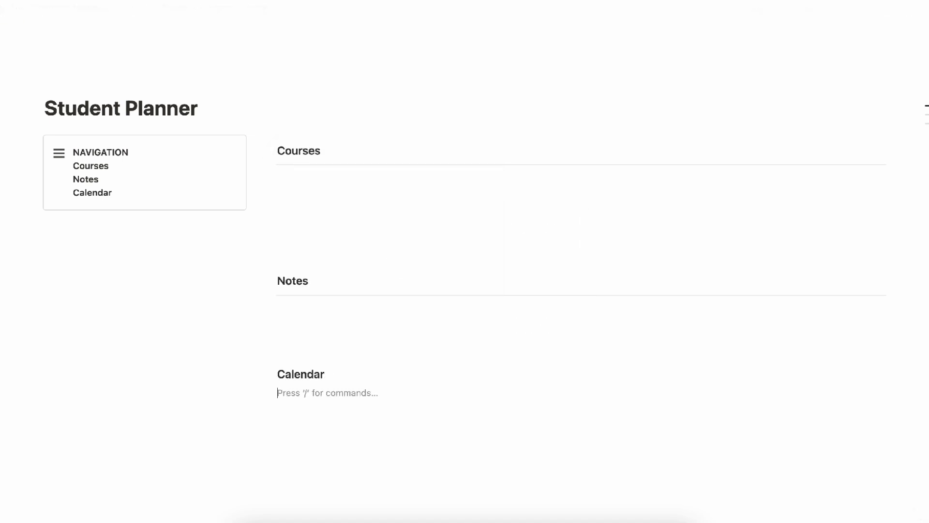
type("/divide")
key("Return")
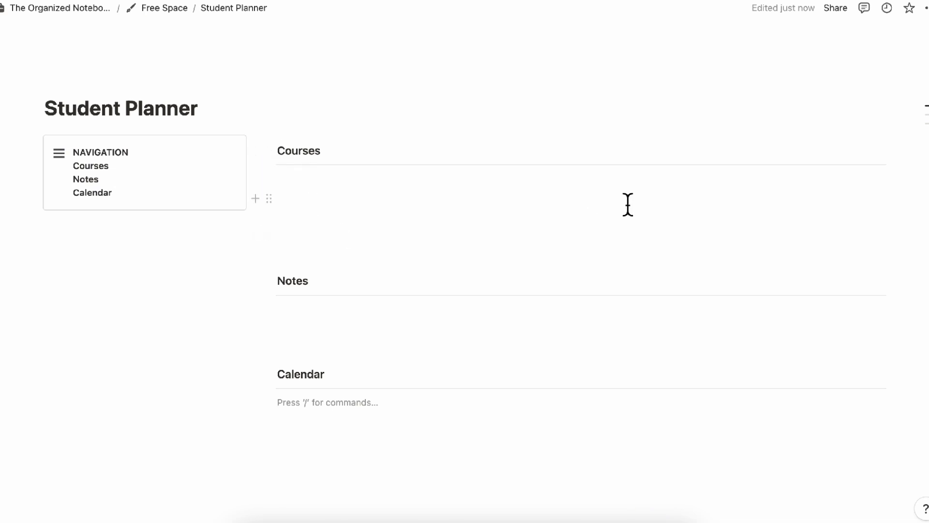
Jump to the Notes and Calendar headings through the page's table of contents.
mouse_move(922, 114)
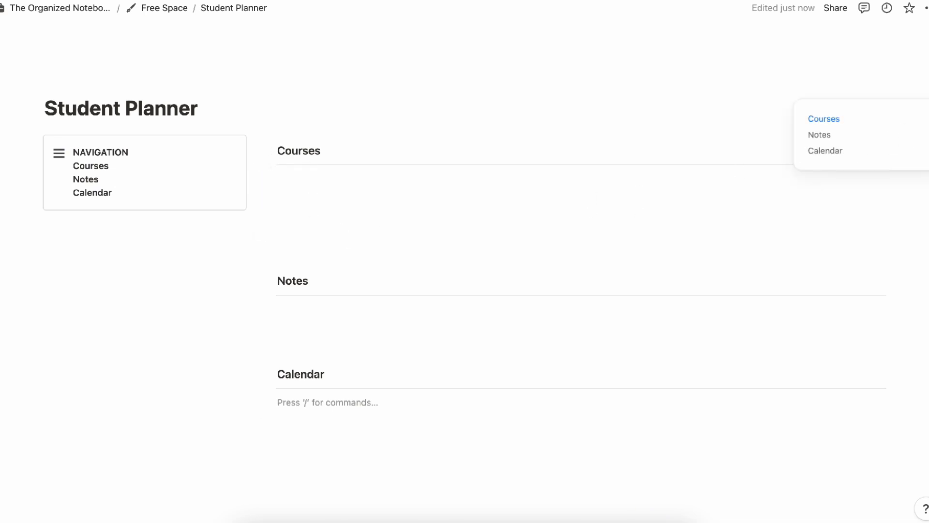
left_click(830, 134)
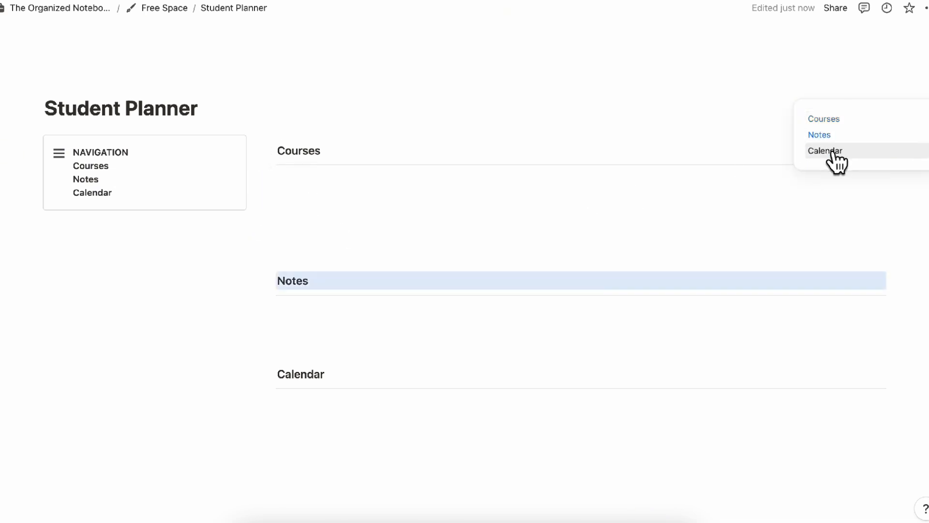
left_click(830, 151)
Insert a new full-page database below the Courses divider.
left_click(519, 349)
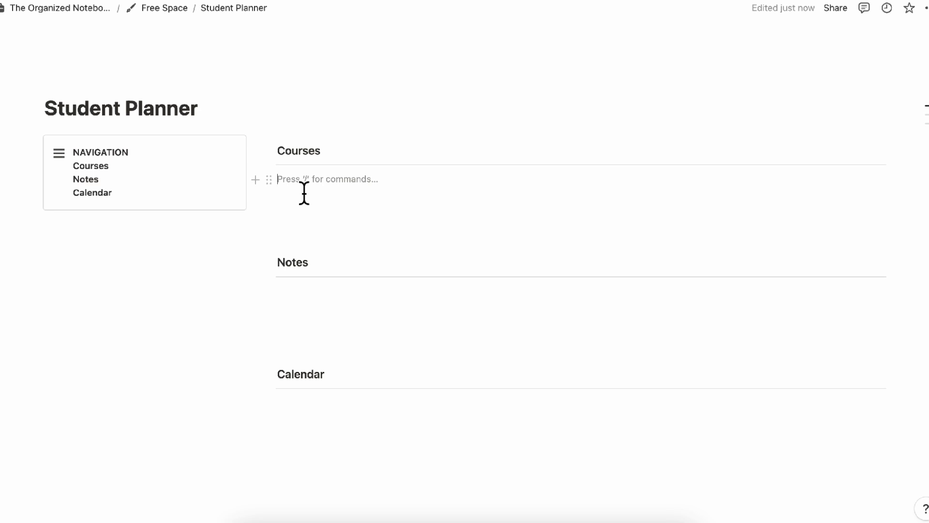
type("/page")
scroll(325, 284, "down", 3)
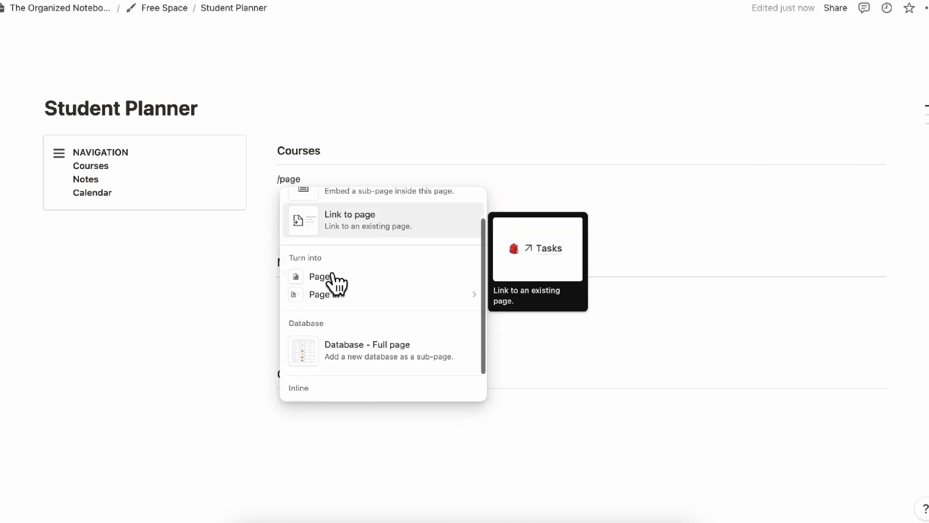
left_click(353, 325)
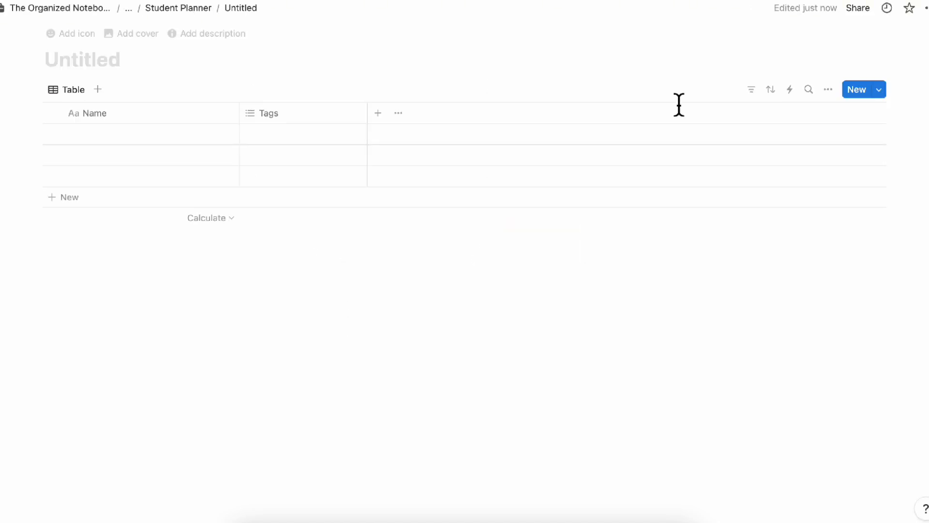
Switch the database view to the Gallery layout and set its card preview to Page cover.
left_click(828, 90)
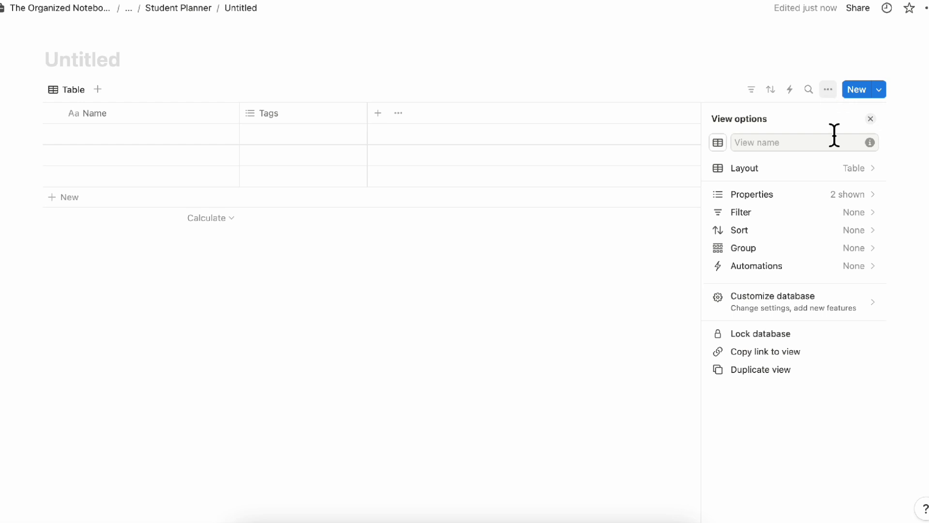
left_click(831, 174)
left_click(780, 205)
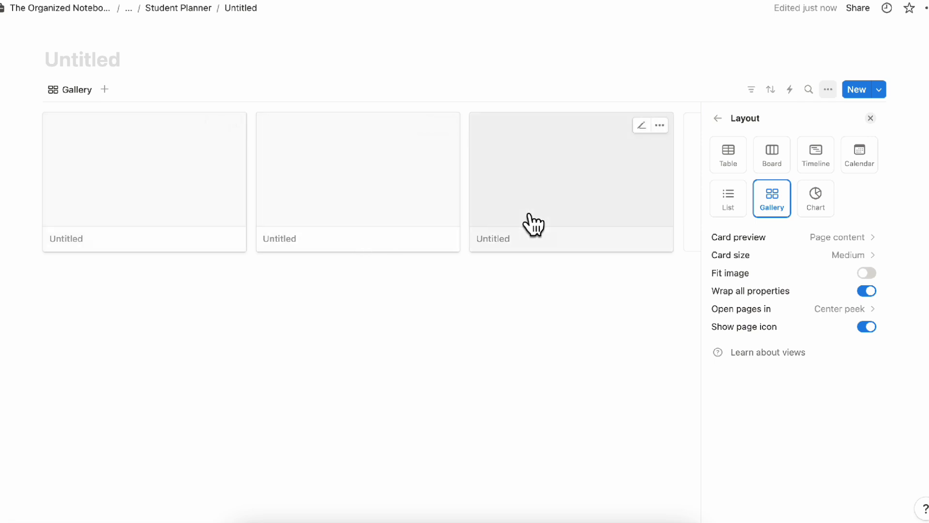
left_click(848, 240)
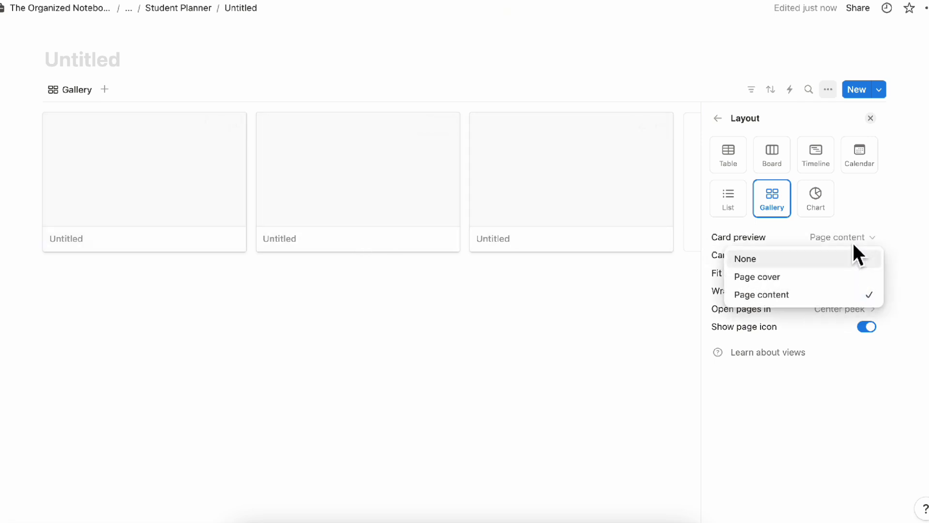
left_click(858, 283)
left_click(871, 118)
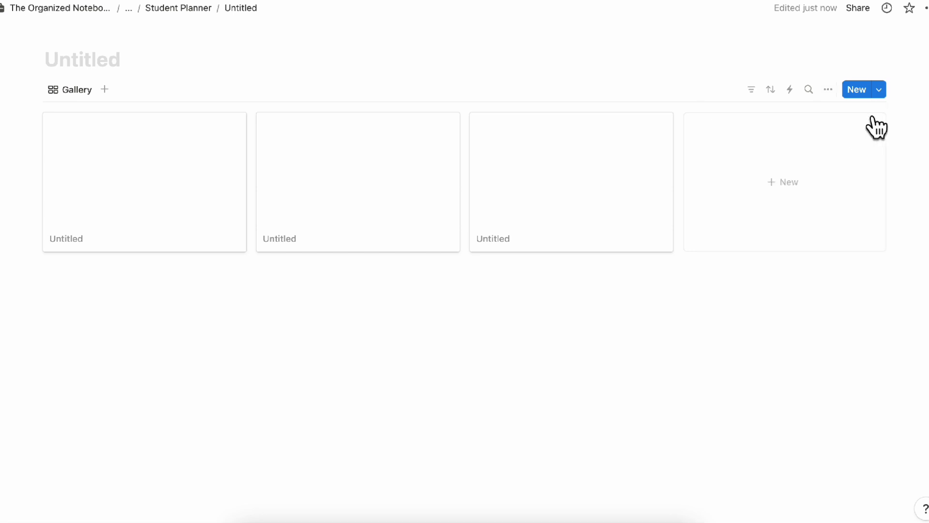
Open the first gallery card and title it "Spanish 101".
left_click(154, 205)
left_click(308, 127)
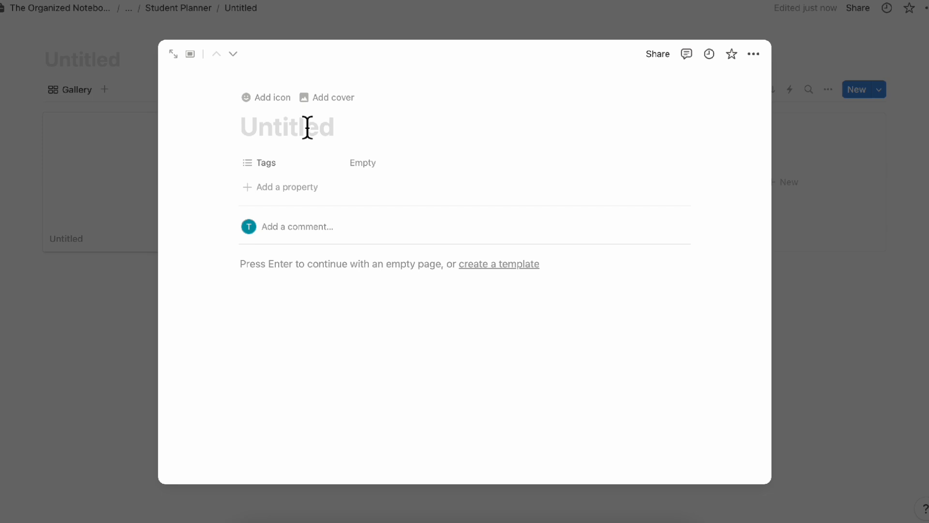
type("Spanish 101")
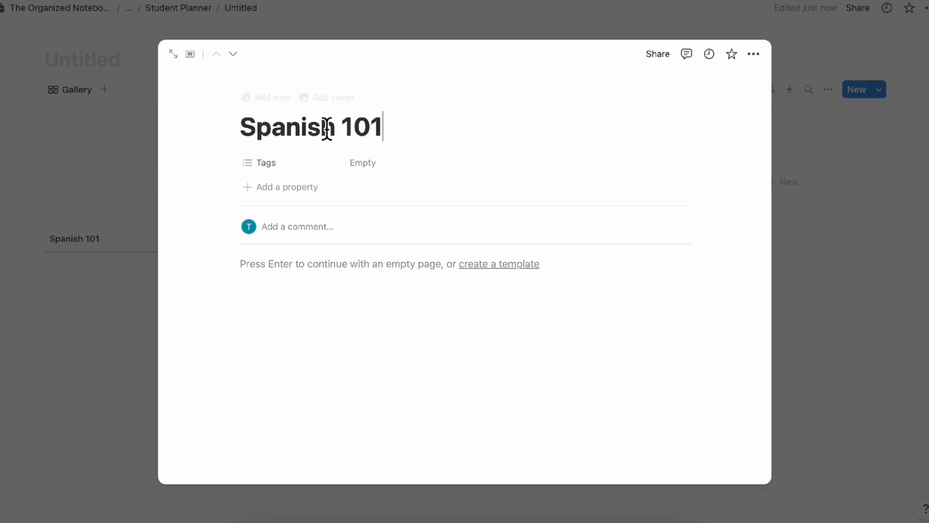
Add a cover to the Spanish 101 page, using the harbour city photo from an Unsplash search for "spanish", and close the page.
left_click(335, 98)
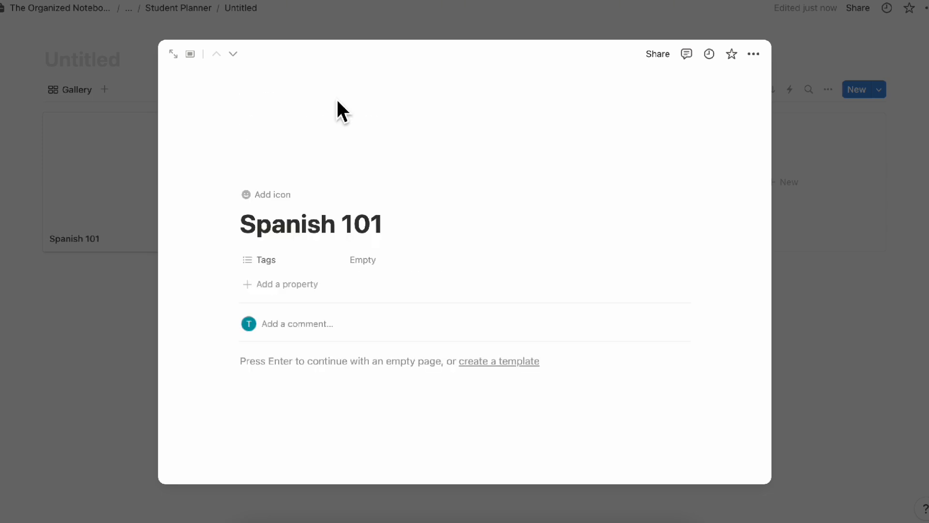
left_click(598, 87)
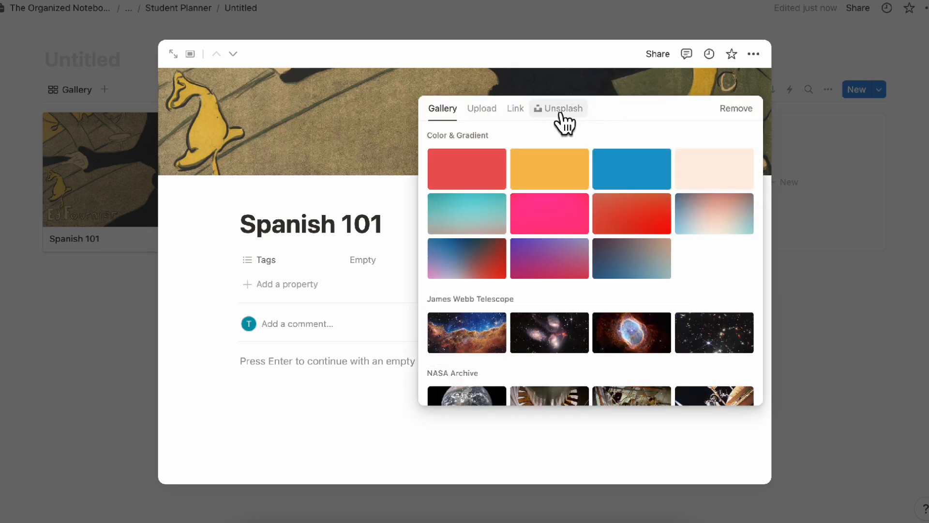
left_click(562, 110)
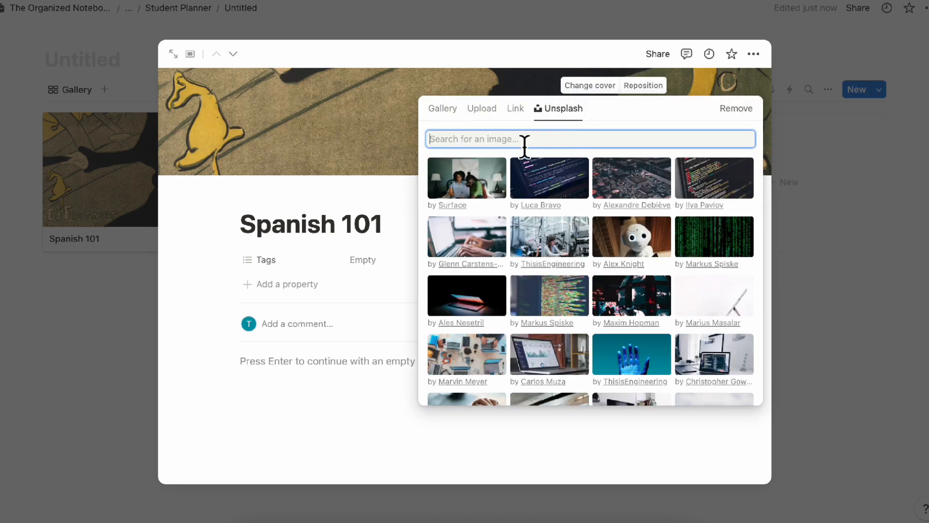
type("spanish")
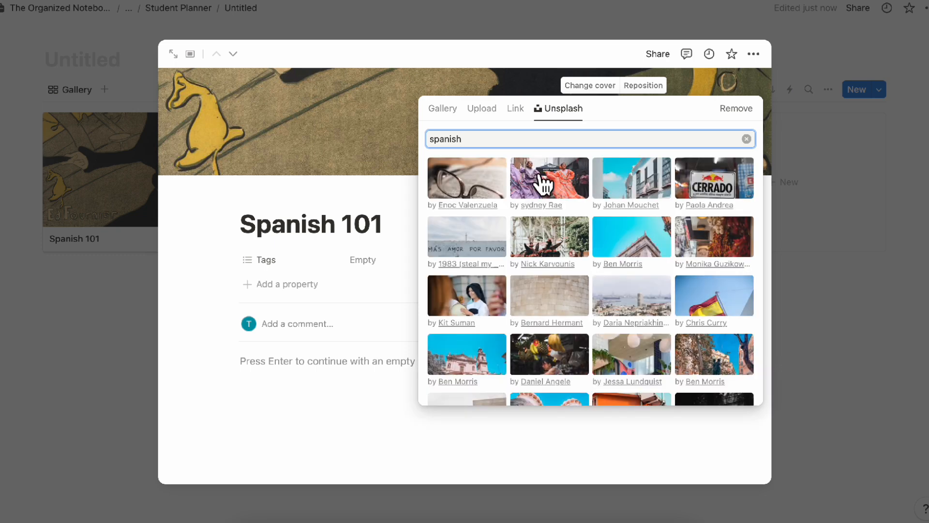
left_click(618, 301)
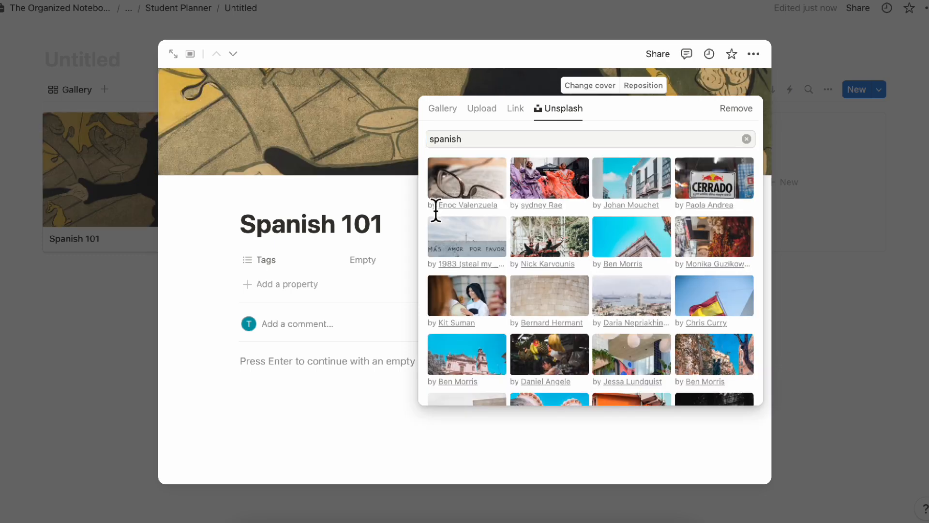
left_click(126, 268)
left_click(125, 269)
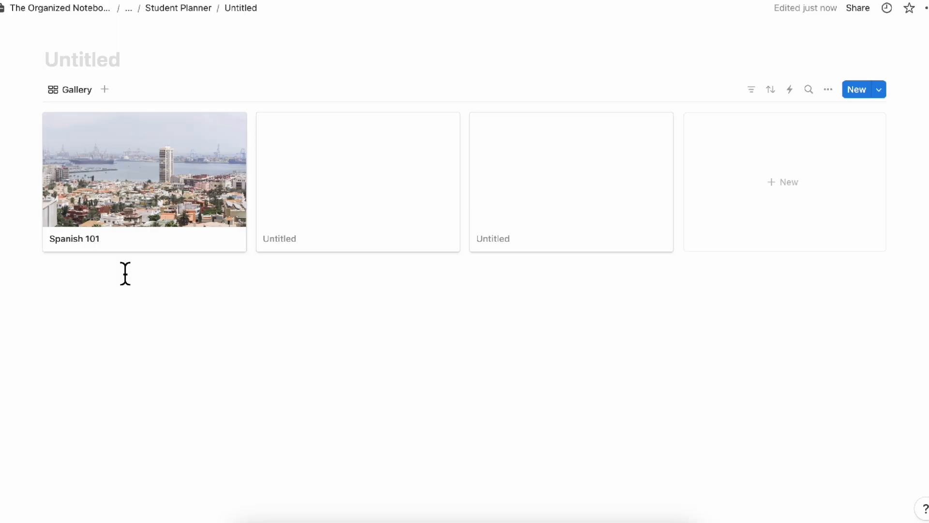
Title the untitled gallery database "Courses".
left_click(83, 60)
type("Cour")
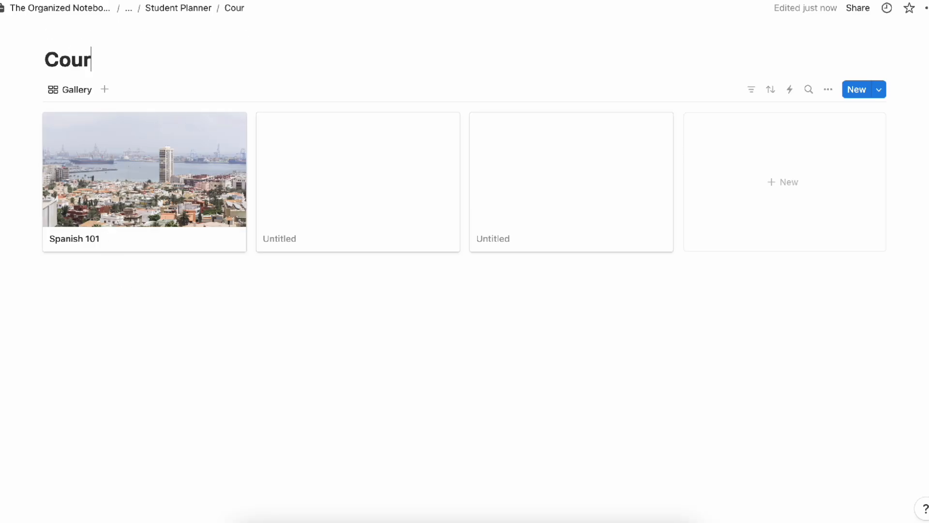
type("ses")
Give the Courses database a graduation cap icon from the non-emoji icon set.
left_click(71, 34)
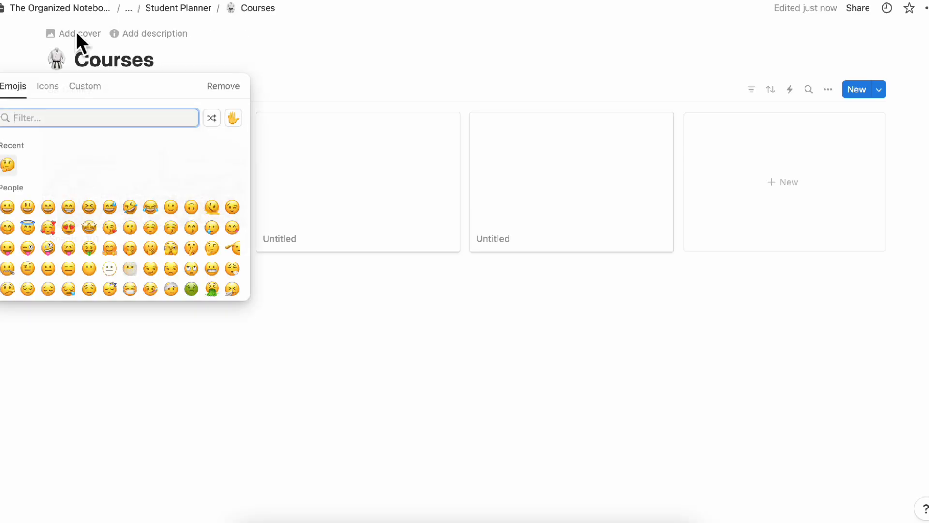
left_click(44, 89)
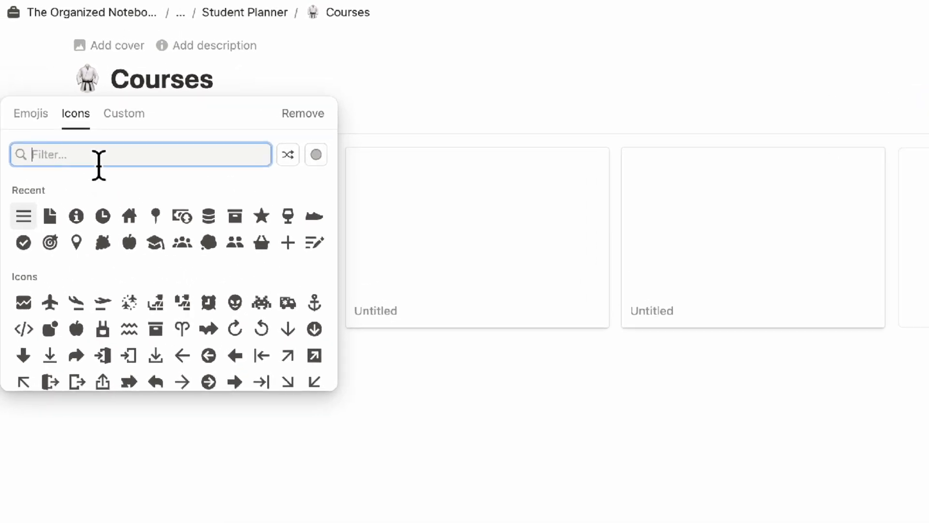
type("cou")
key("BackSpace")
key("BackSpace")
key("BackSpace")
type("gradua")
left_click(21, 195)
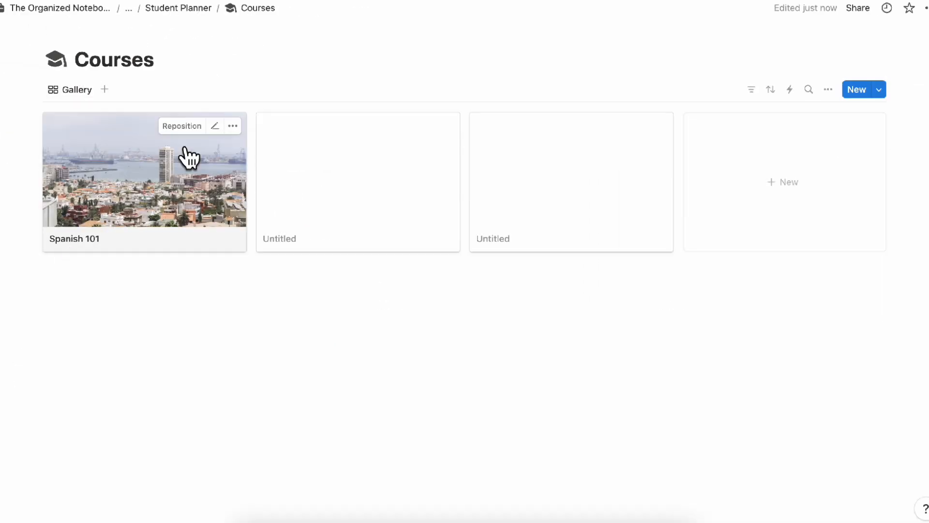
Delete the two untitled cards from the Courses gallery and open the Spanish 101 card.
left_click_drag(540, 299, 414, 197)
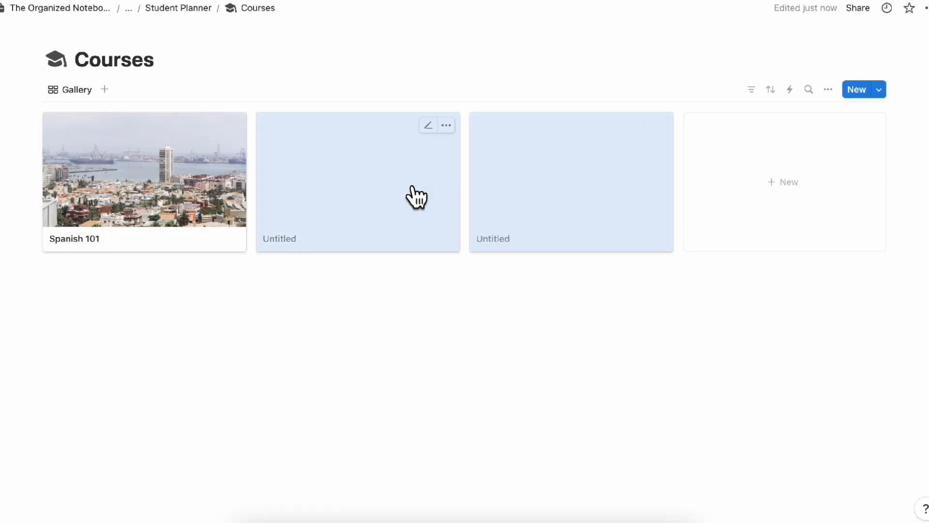
key("Delete")
left_click(216, 205)
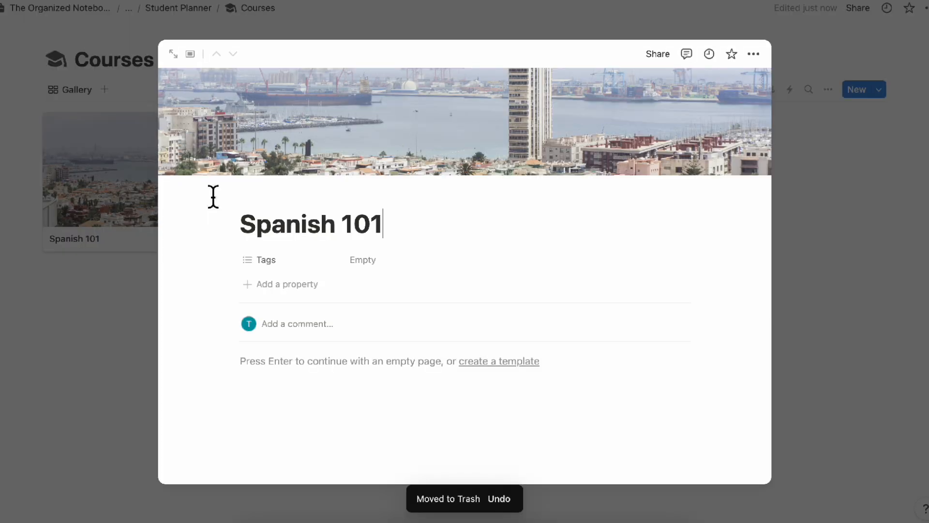
Add a Date property to Spanish 101 and place it above the Tags property.
left_click(305, 286)
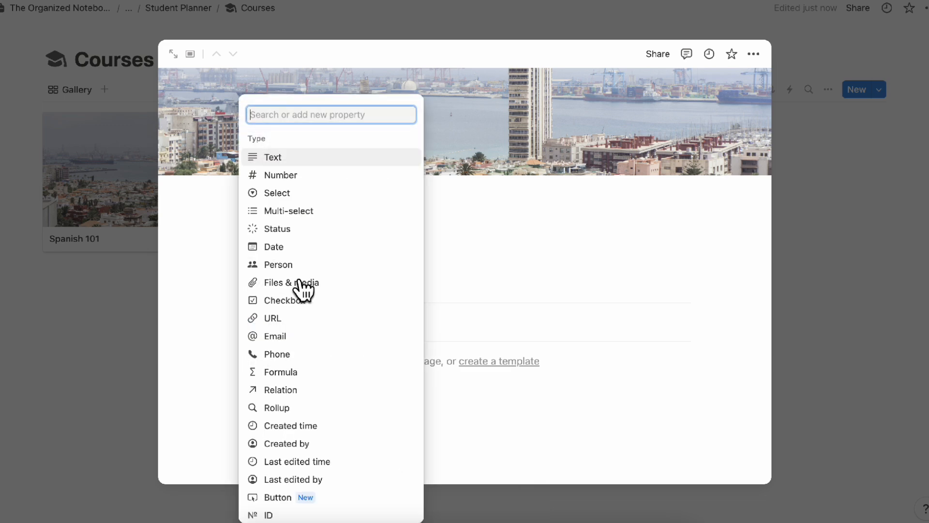
type("date")
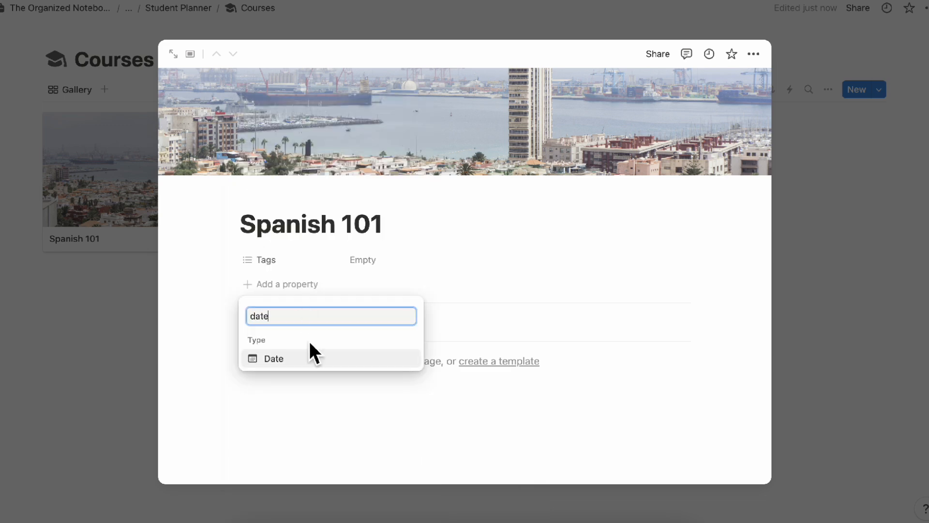
left_click(305, 359)
left_click(324, 279)
left_click_drag(290, 284, 291, 264)
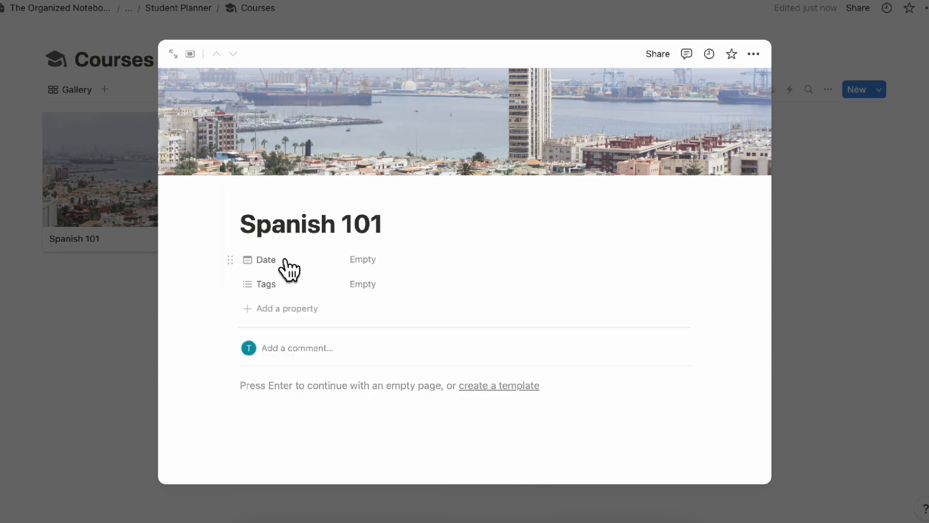
Add a text property named "Room Number" and place it between Date and Tags.
left_click(300, 312)
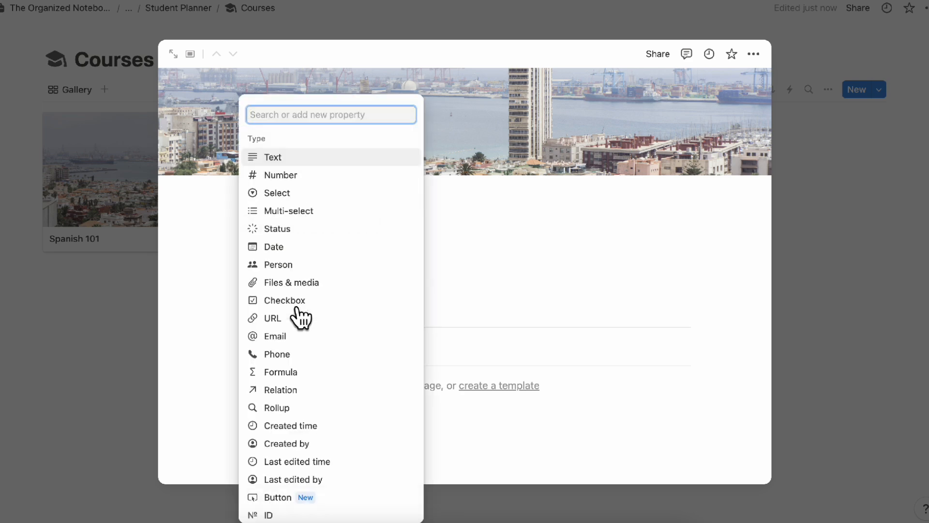
left_click(299, 156)
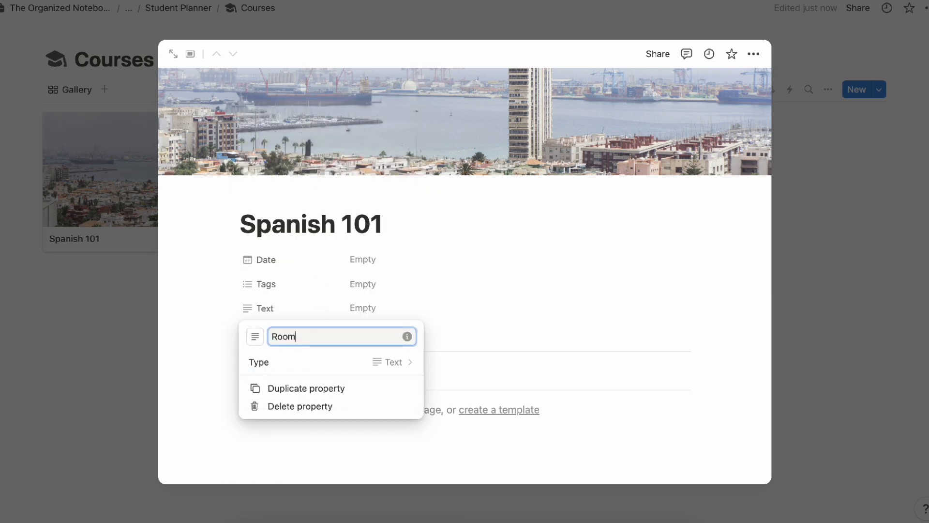
type("r")
key("Return")
left_click_drag(290, 309, 296, 284)
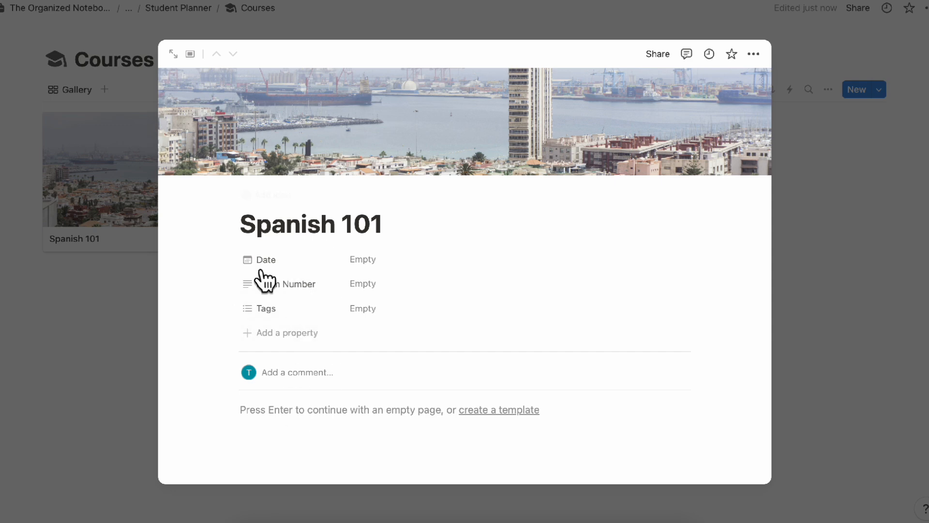
Close the Spanish 101 page and show the Date and Room Number properties on the Courses gallery cards.
left_click(116, 313)
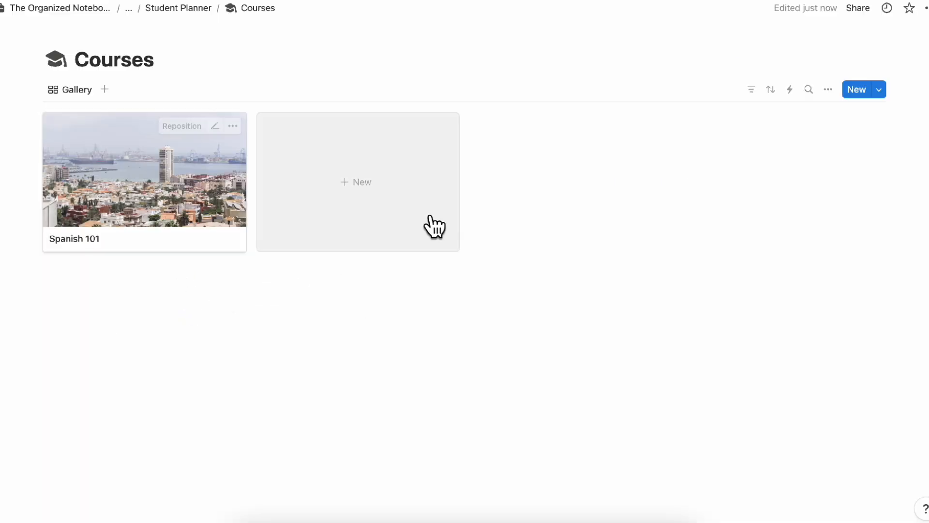
left_click(828, 90)
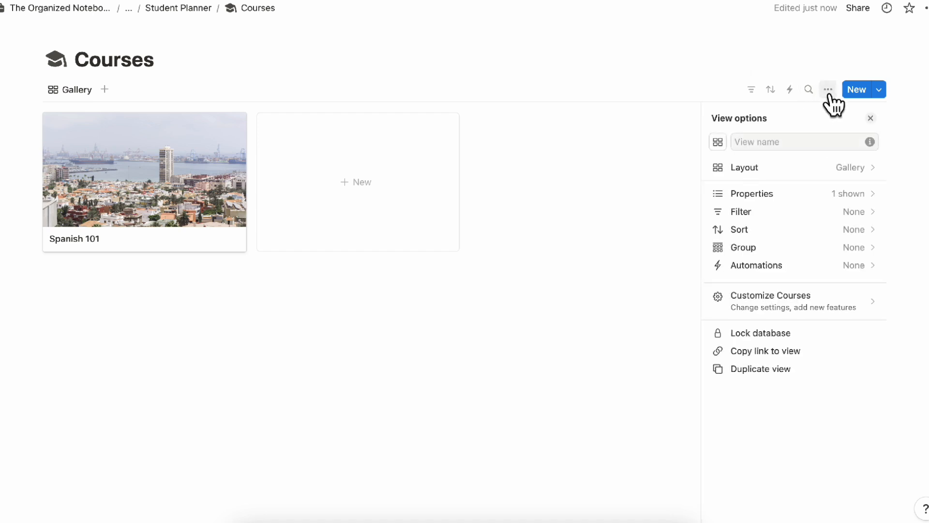
left_click(822, 195)
left_click(856, 232)
left_click(857, 249)
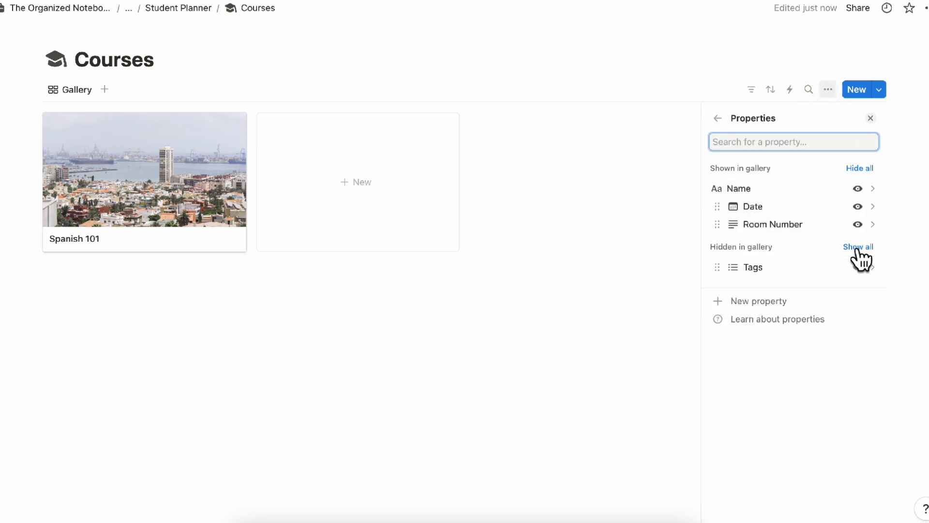
Return to the Student Planner page and move the Courses database into the navigation callout, below Calendar.
key("super+bracketleft")
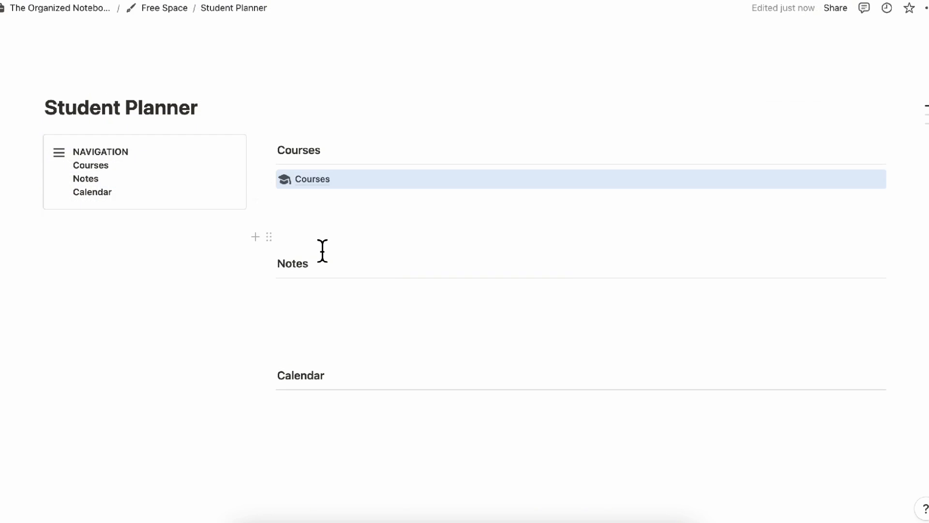
left_click_drag(269, 183, 122, 166)
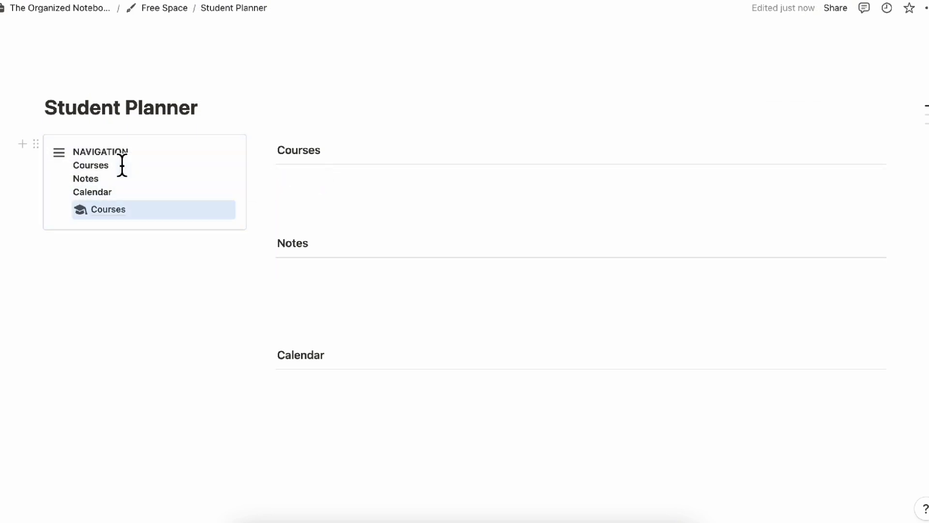
Insert a linked view of the Courses database with its Gallery view below the Courses heading and hide its database title.
left_click(325, 187)
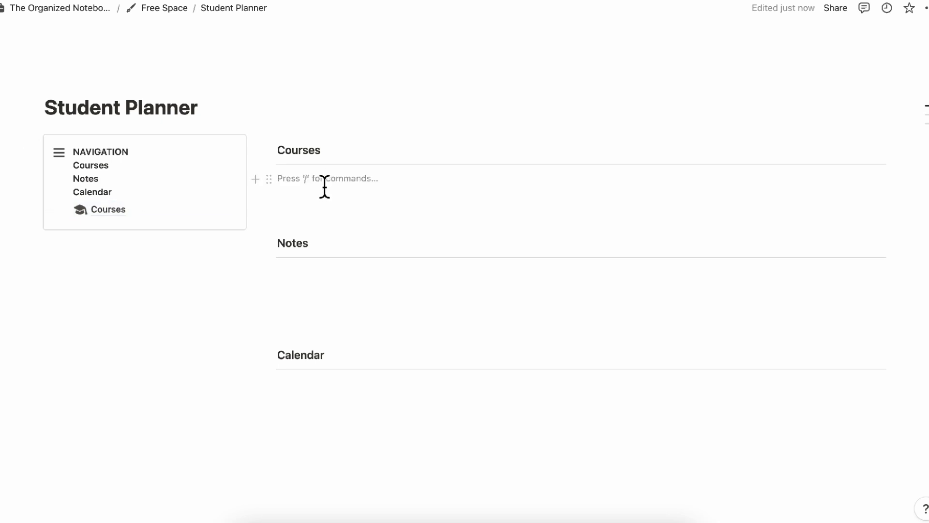
type("/linked")
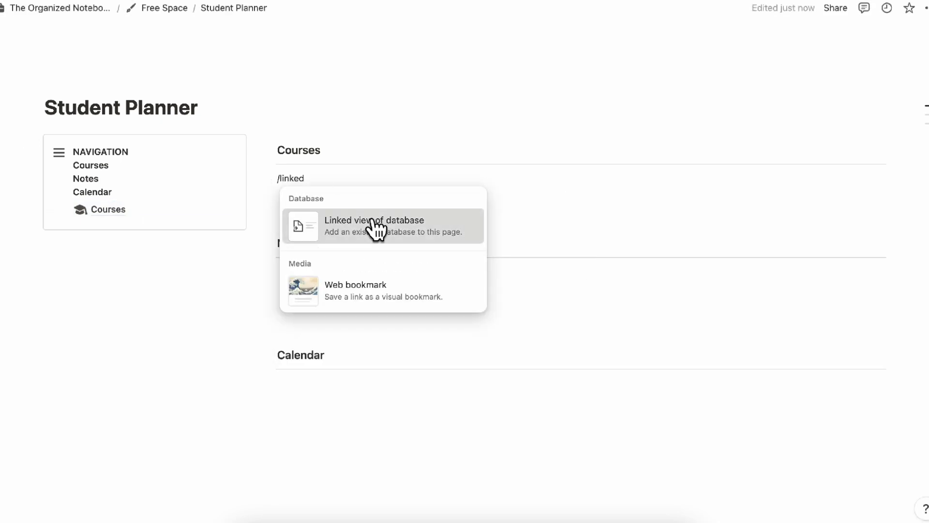
left_click(375, 226)
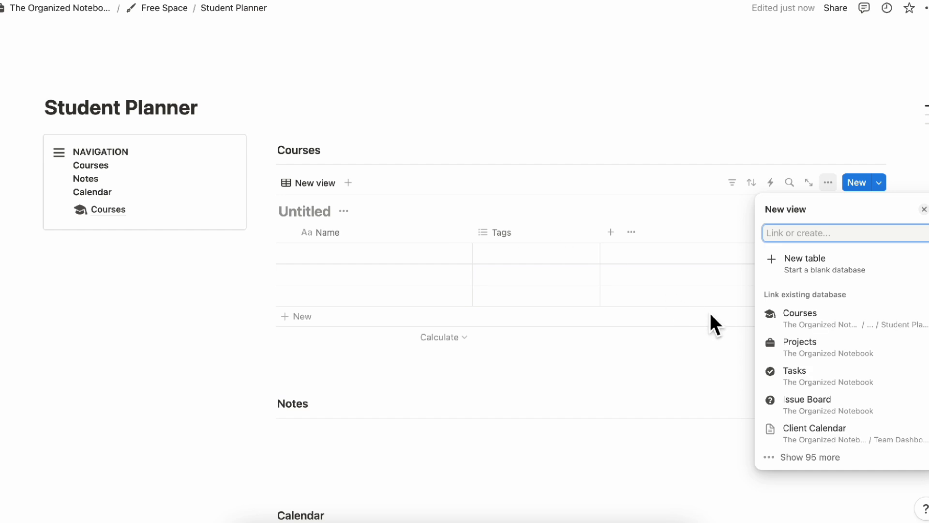
left_click(830, 323)
left_click(826, 277)
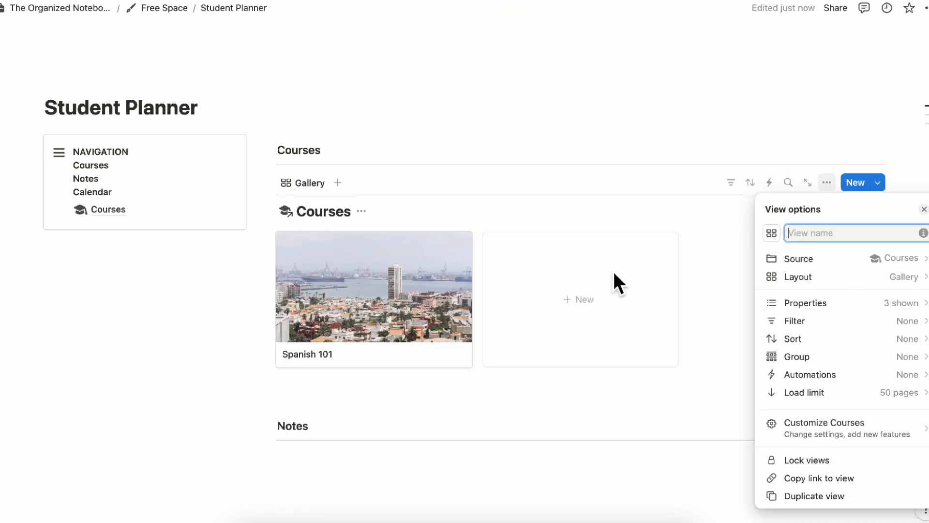
left_click(549, 236)
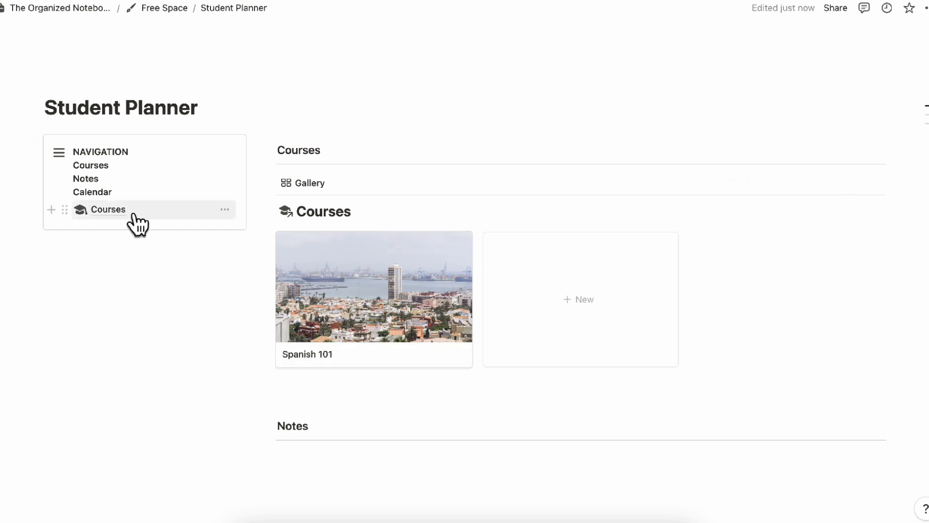
left_click(363, 210)
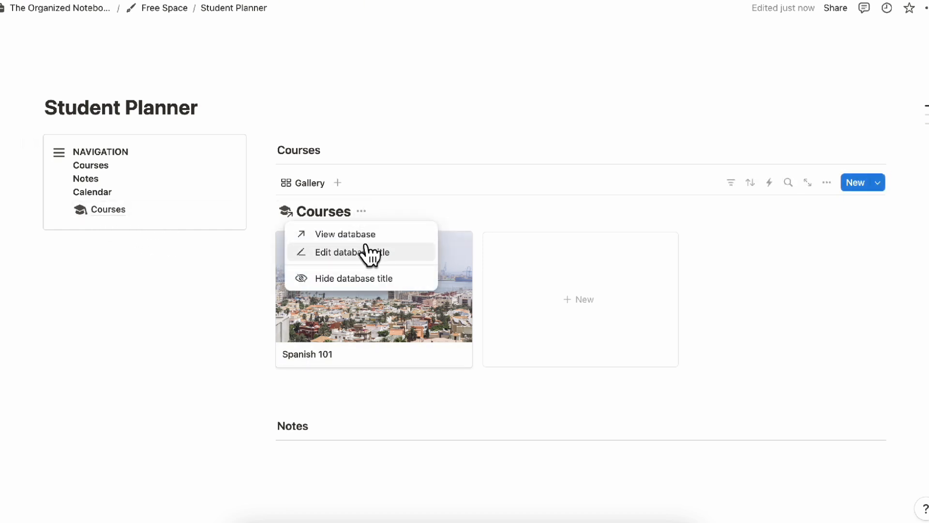
left_click(368, 279)
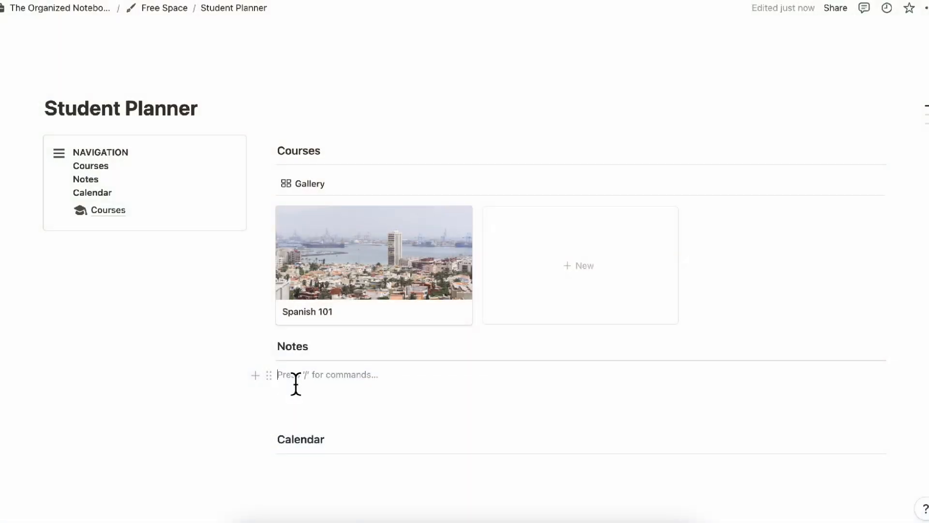
Insert a new full-page database below the Notes divider and title it "Notes".
type("/page")
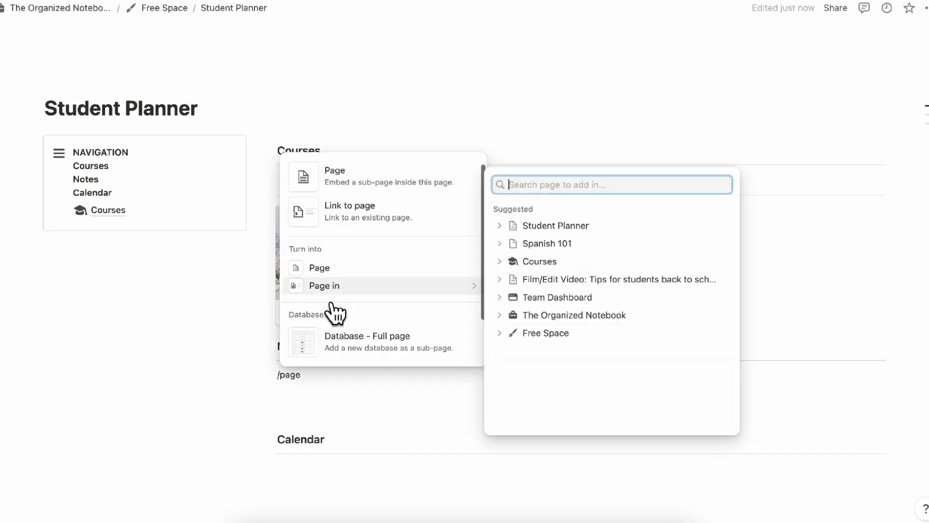
scroll(337, 301, "down", 2)
left_click(367, 292)
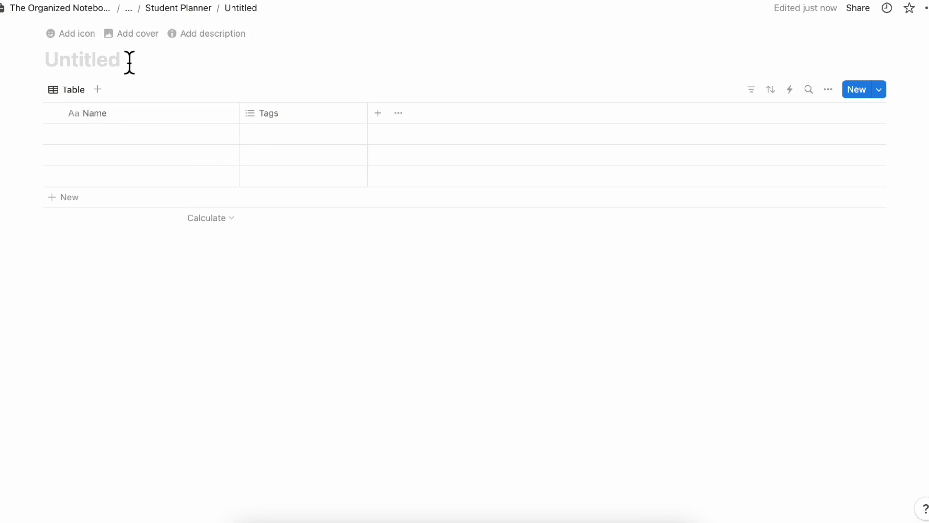
type("Notes")
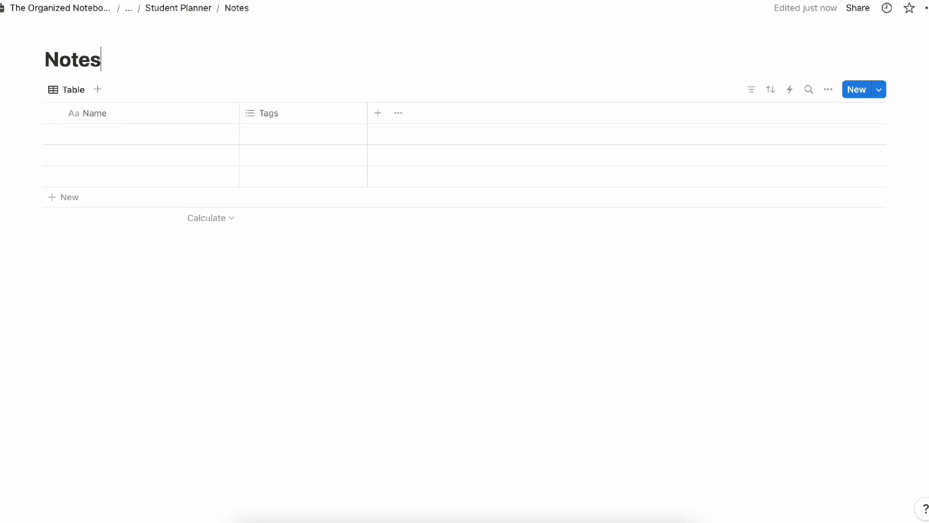
Name the first row of the Notes table "Note Title".
left_click(176, 135)
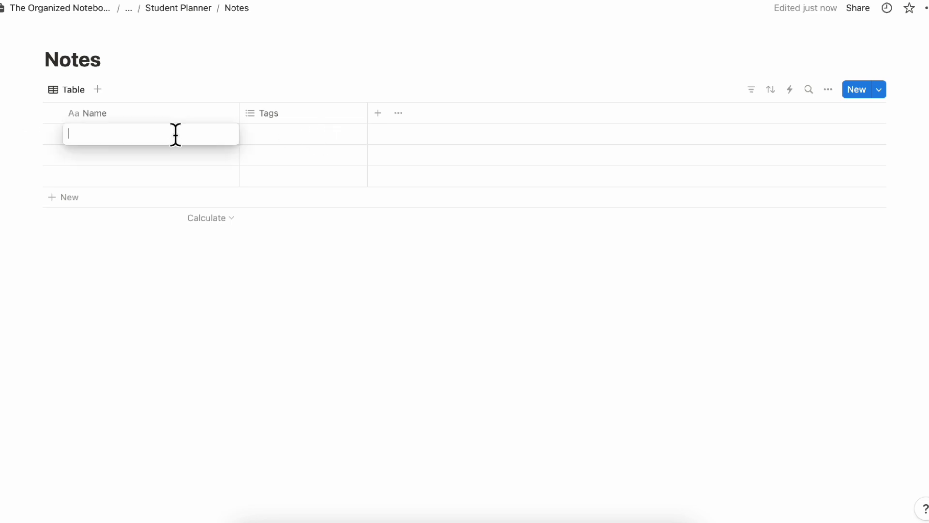
left_click(312, 145)
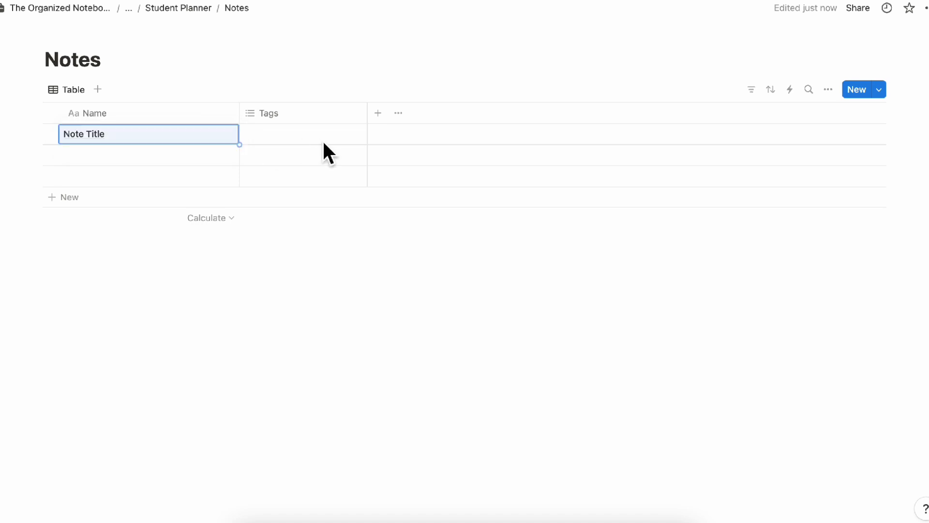
Create the tag options Study and Lecture on the Note Title row, keeping only Lecture assigned to it.
left_click(313, 144)
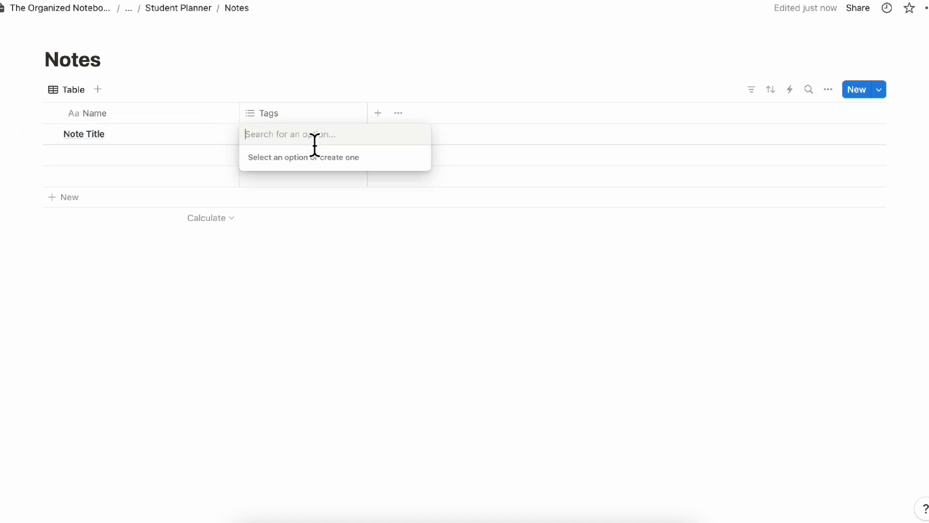
type("Study")
key("Return")
type("Lecture")
key("Return")
left_click(279, 135)
key("Escape")
Add a Created time property to the Notes database.
left_click(378, 114)
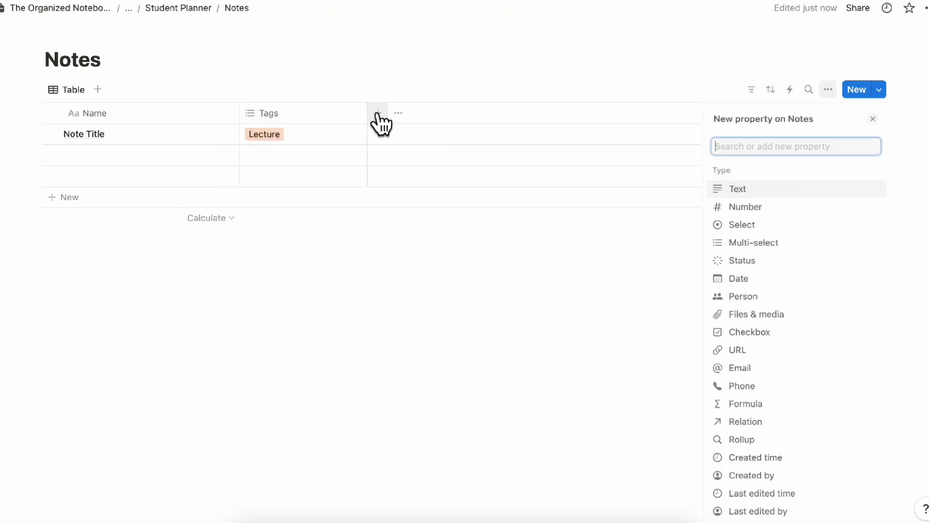
type("cre")
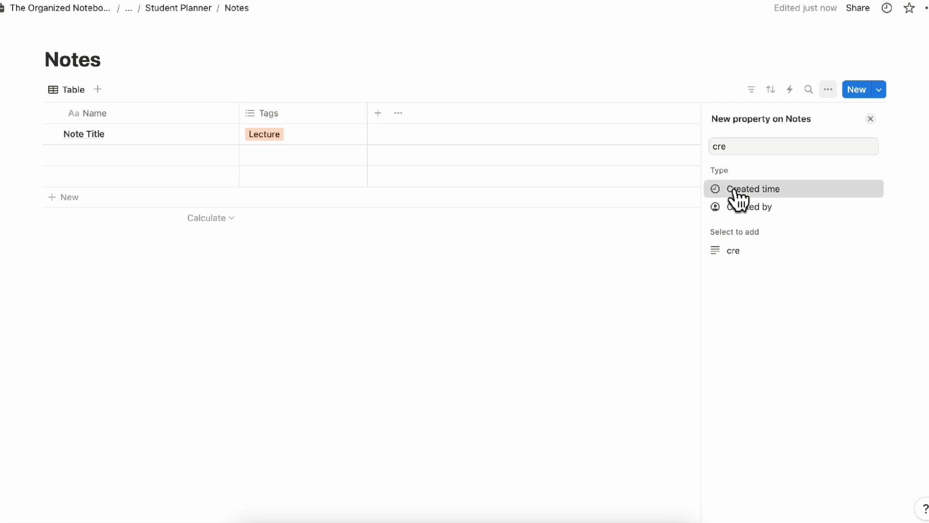
left_click(737, 194)
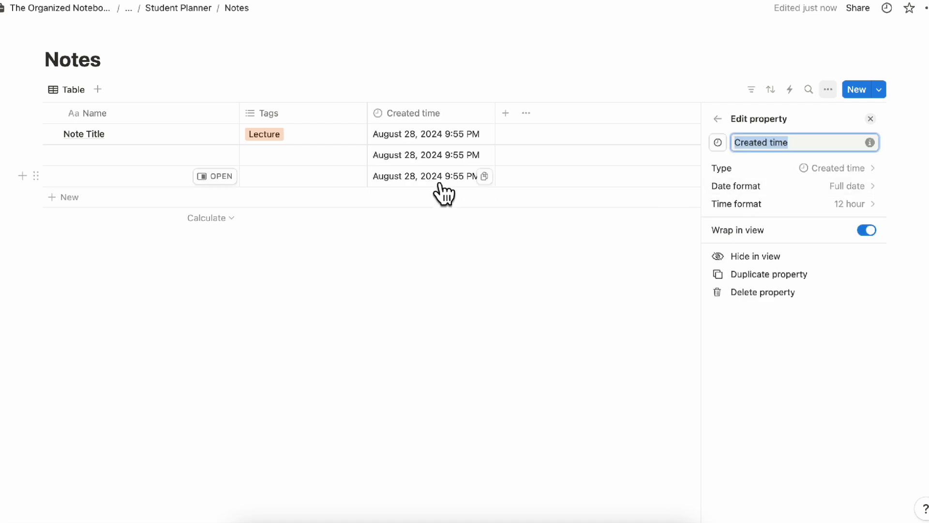
left_click(51, 155)
left_click(307, 71)
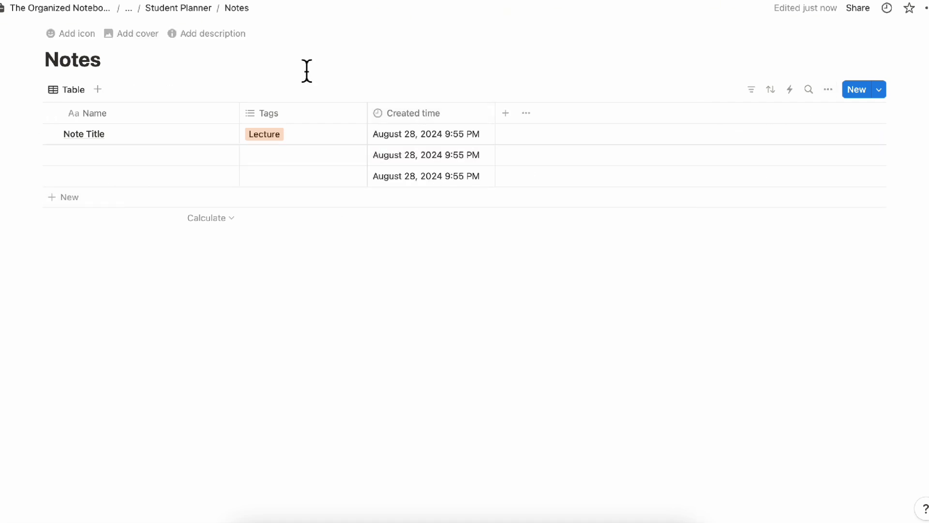
Give the Notes database the A+ notebook icon.
left_click(78, 34)
left_click(47, 94)
left_click(64, 143)
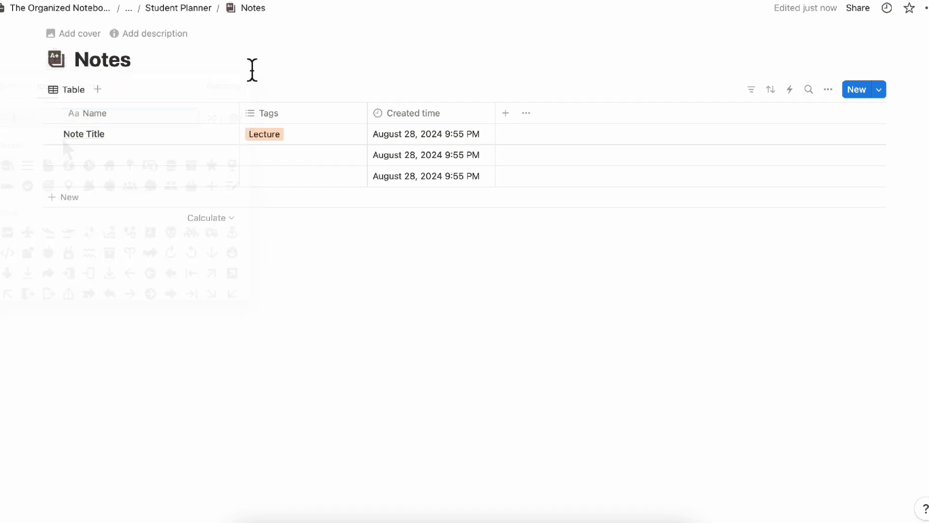
Return to the Student Planner page and move the Notes database into the navigation callout, directly below the Calendar text.
left_click(195, 9)
scroll(286, 339, "down", 2)
left_click_drag(274, 335, 135, 150)
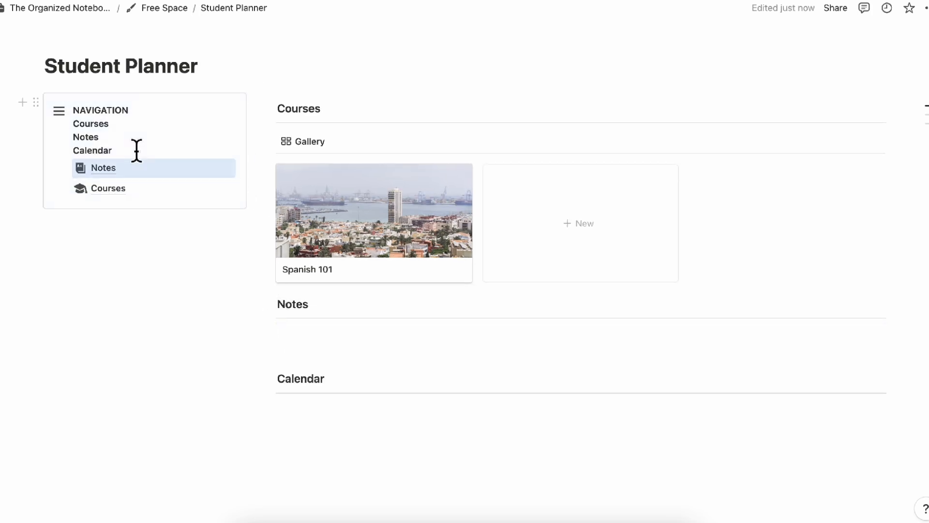
Insert a linked view of the Notes database with its Table view below the Notes heading and hide its database title.
left_click(308, 339)
type("/linked")
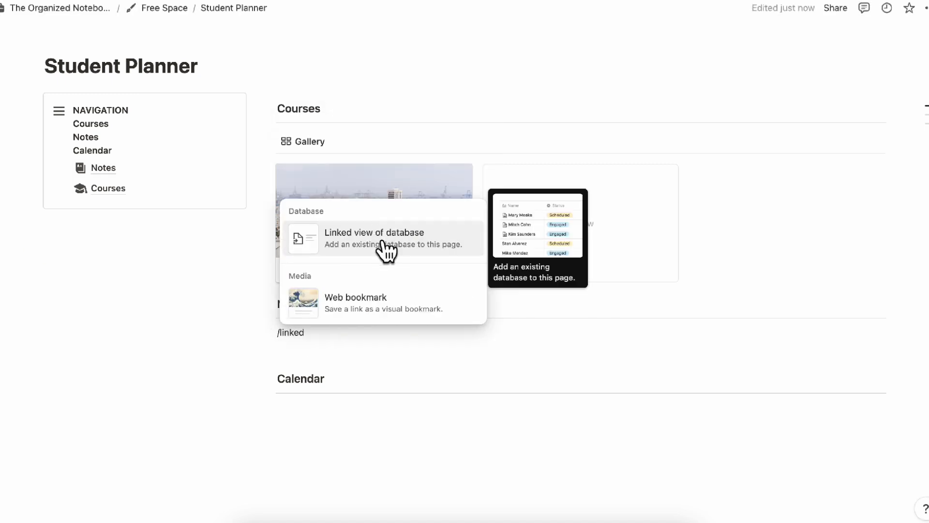
left_click(385, 250)
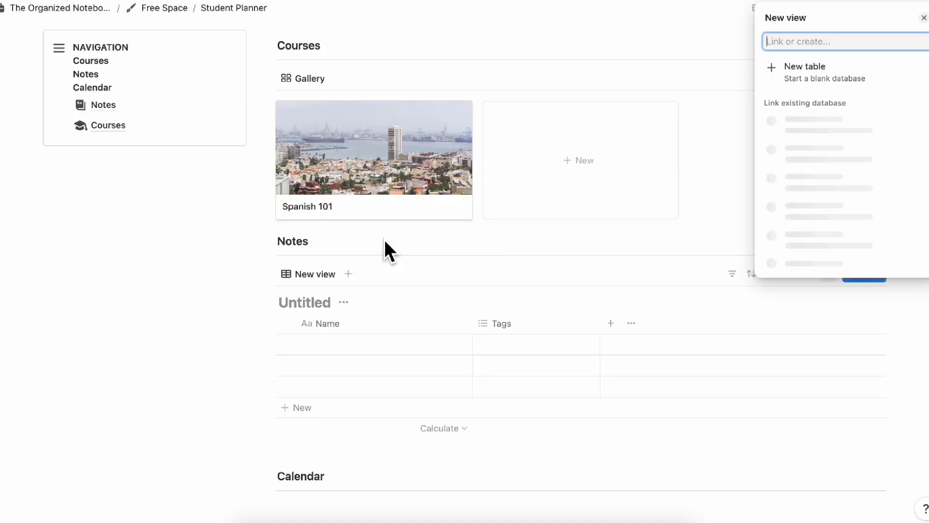
left_click(826, 157)
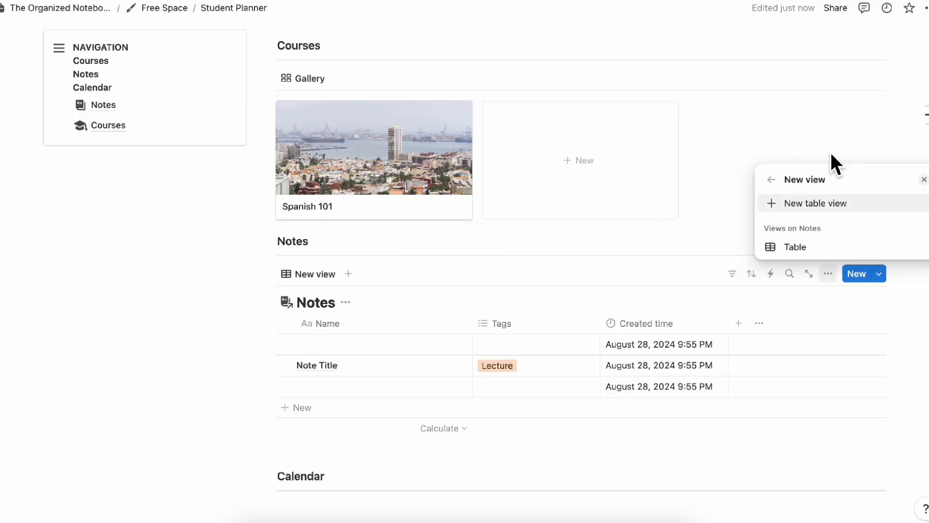
left_click(827, 248)
left_click(397, 326)
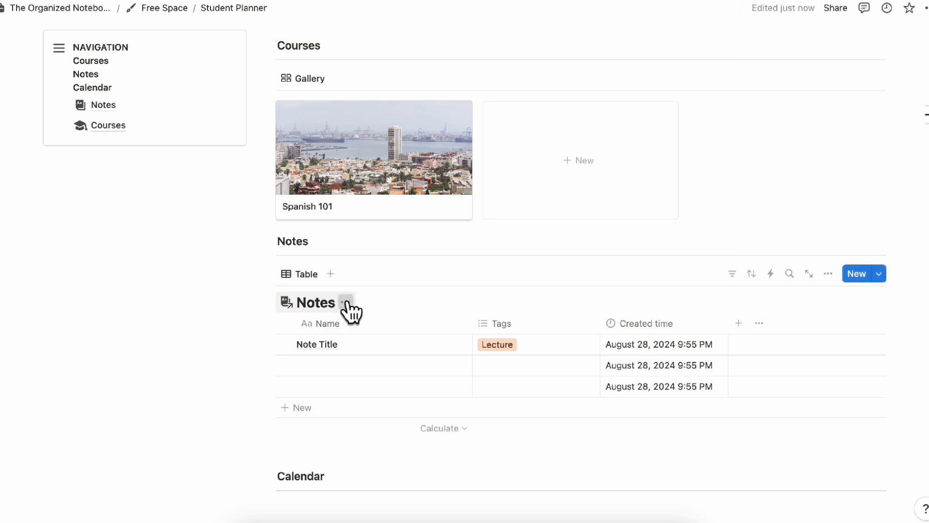
left_click(345, 302)
left_click(366, 370)
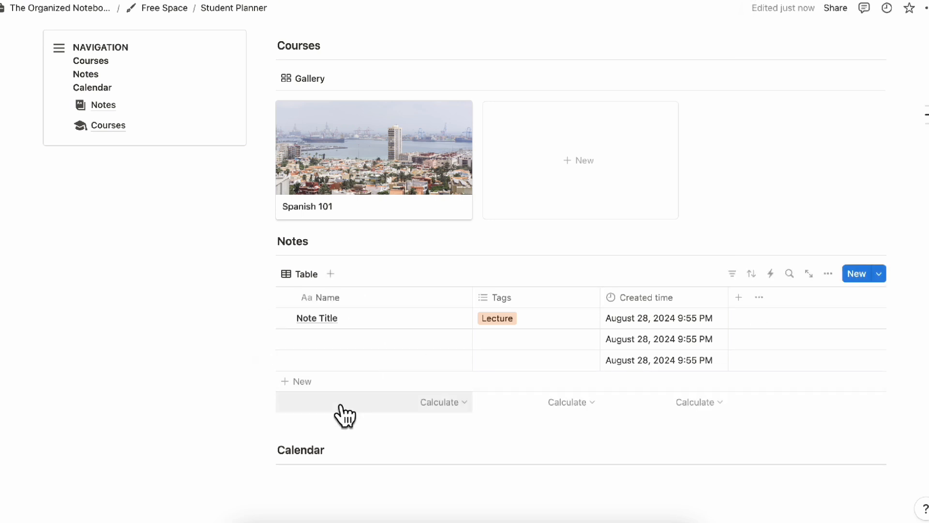
Delete the plain Courses and Notes text lines from the navigation callout.
scroll(344, 413, "up", 2)
left_click_drag(107, 166, 81, 159)
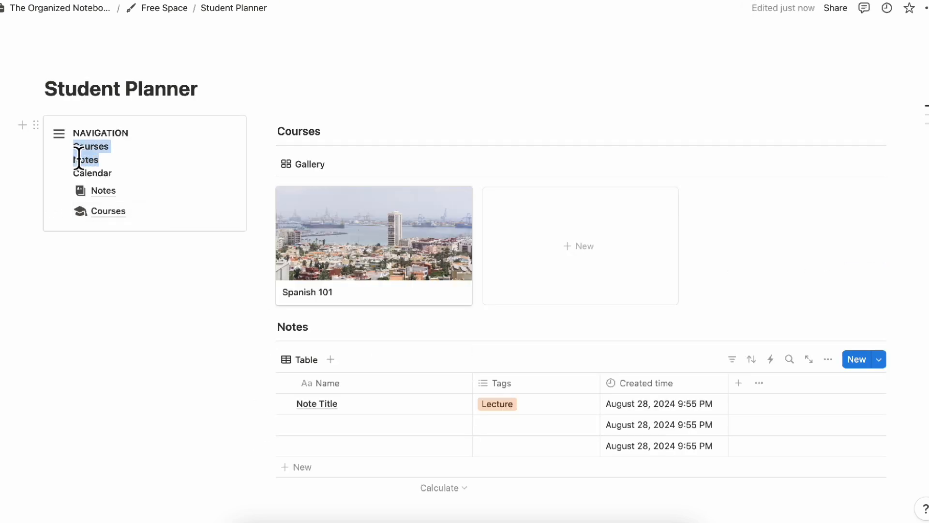
key("BackSpace")
key("BackSpace")
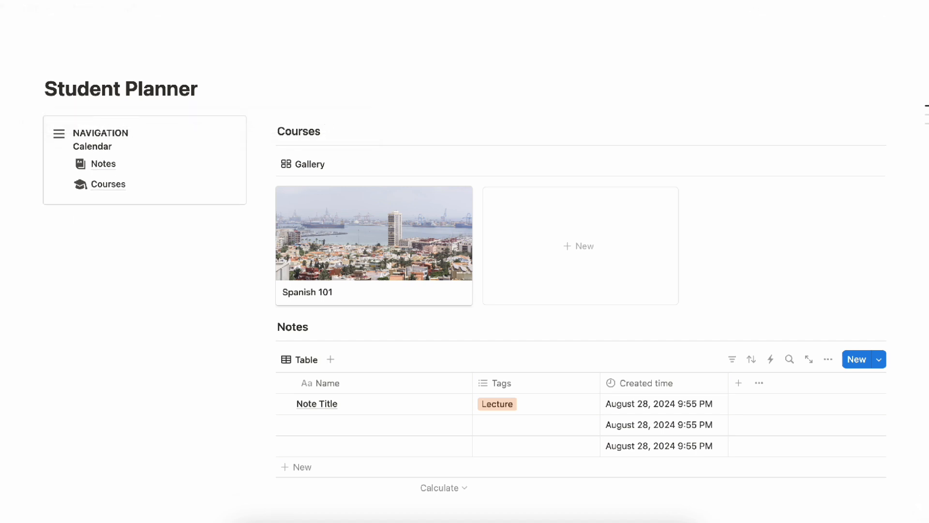
Insert a new full-page database below the Calendar divider and switch its layout to Calendar.
mouse_move(107, 183)
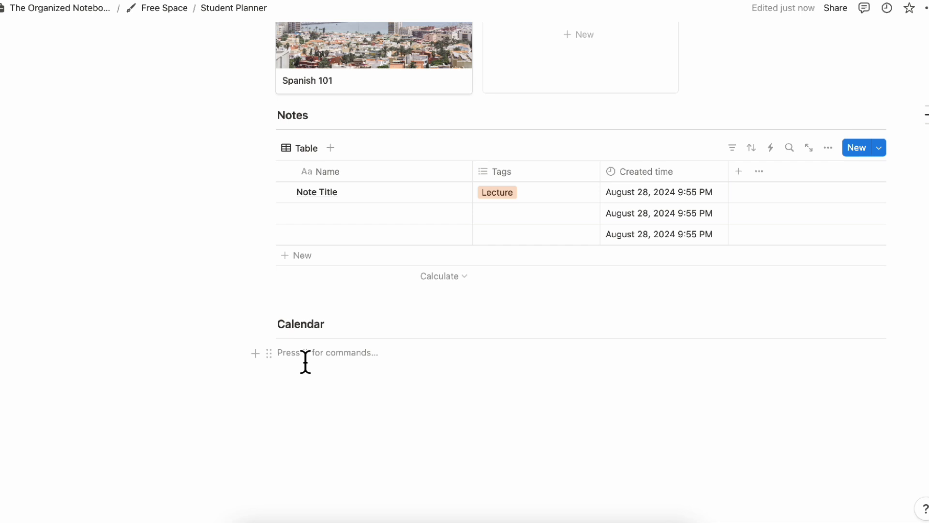
type("/page")
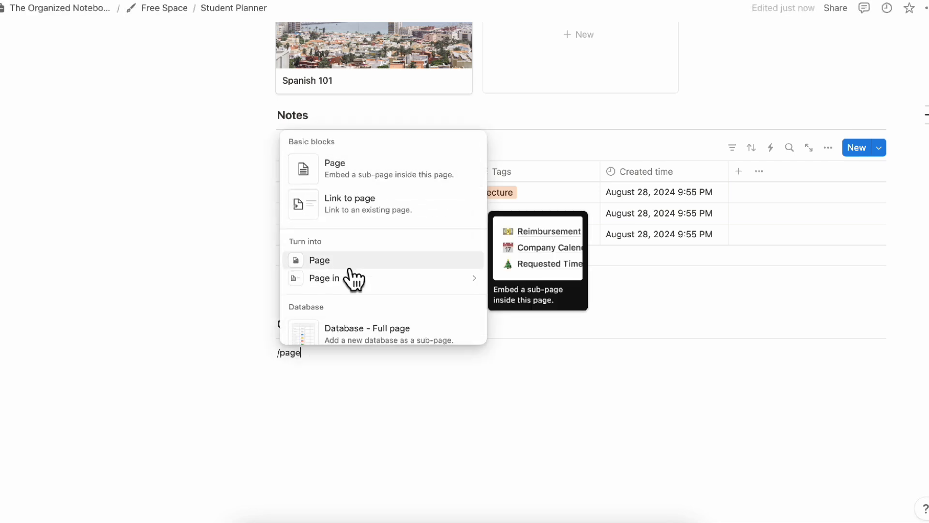
left_click(387, 276)
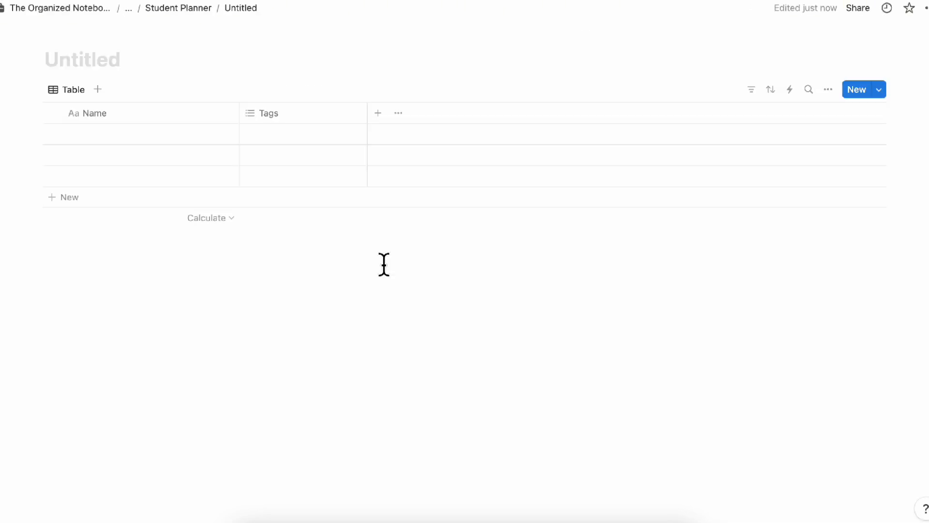
left_click(829, 90)
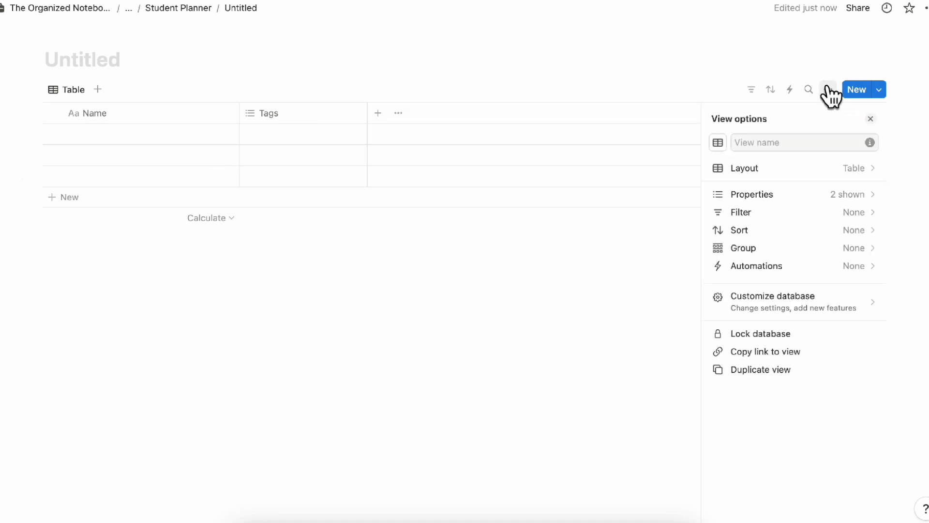
left_click(827, 169)
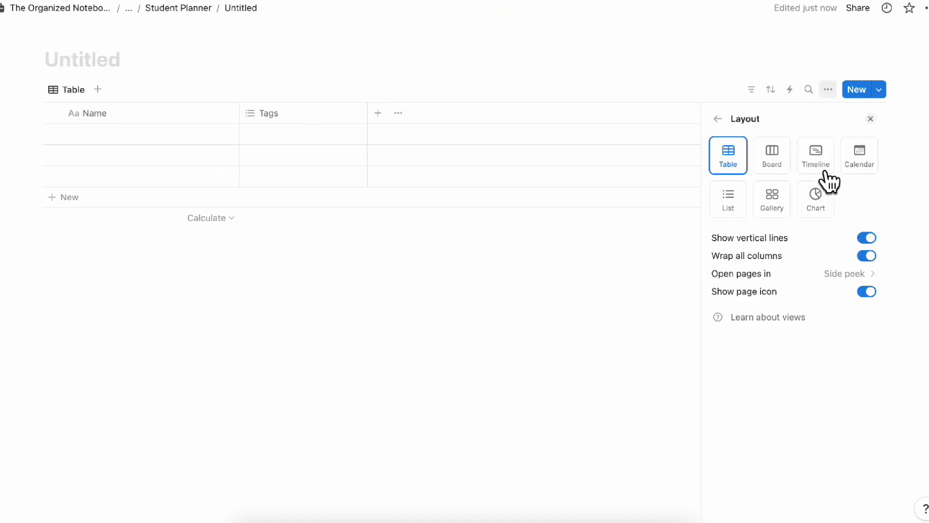
left_click(868, 167)
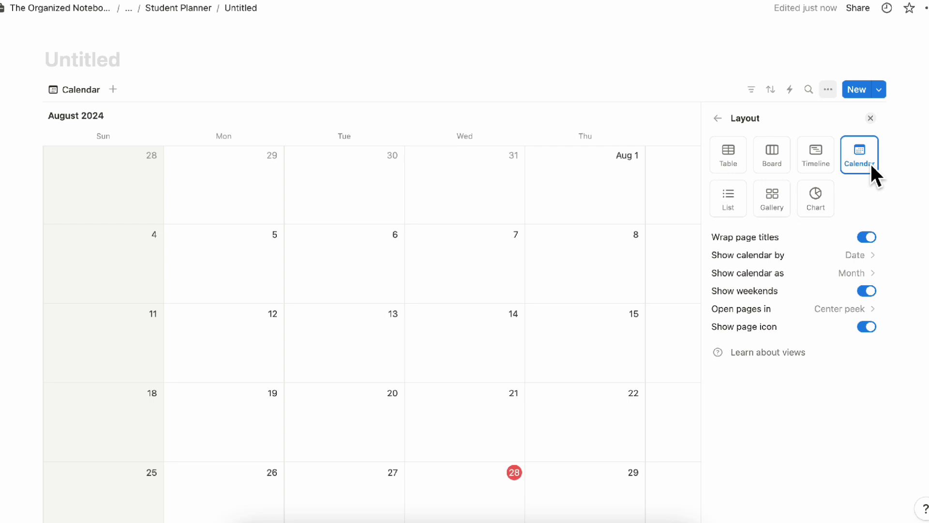
left_click(871, 119)
Title the new database "Calendar" and give it the first calendar icon in dark grey.
left_click(121, 60)
type("Calendar")
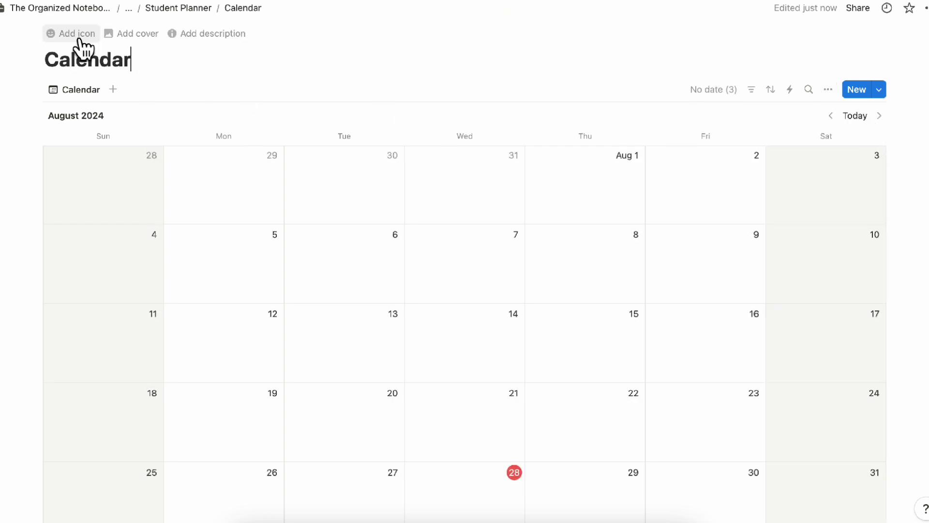
left_click(73, 33)
left_click(48, 87)
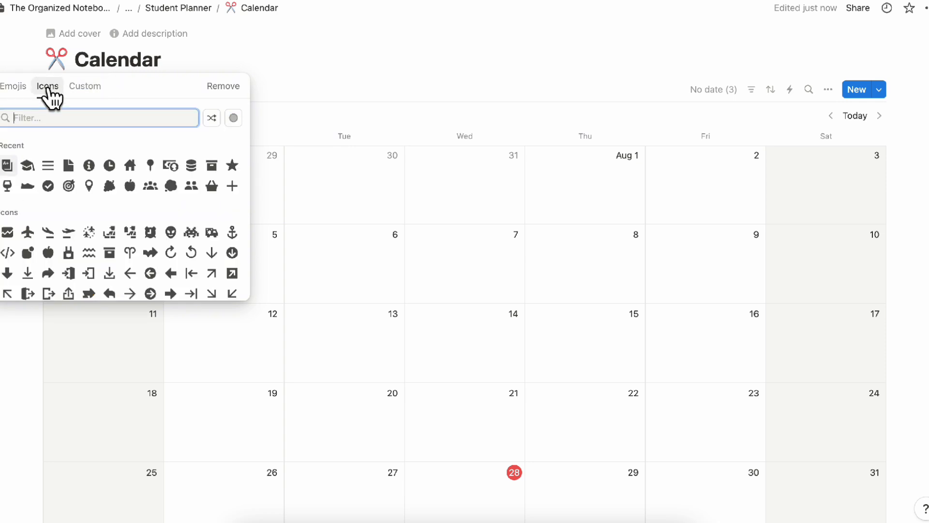
type("clae")
key("BackSpace")
key("BackSpace")
key("BackSpace")
type("alen")
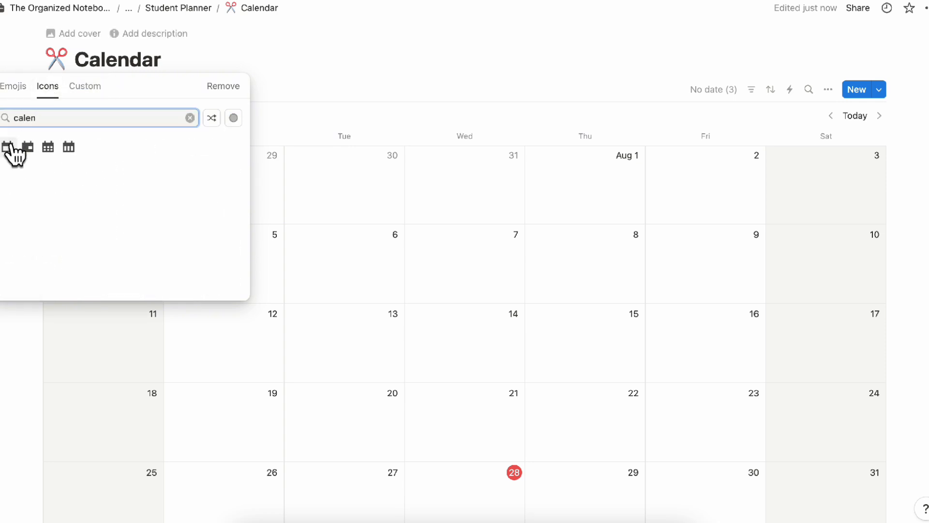
left_click(9, 146)
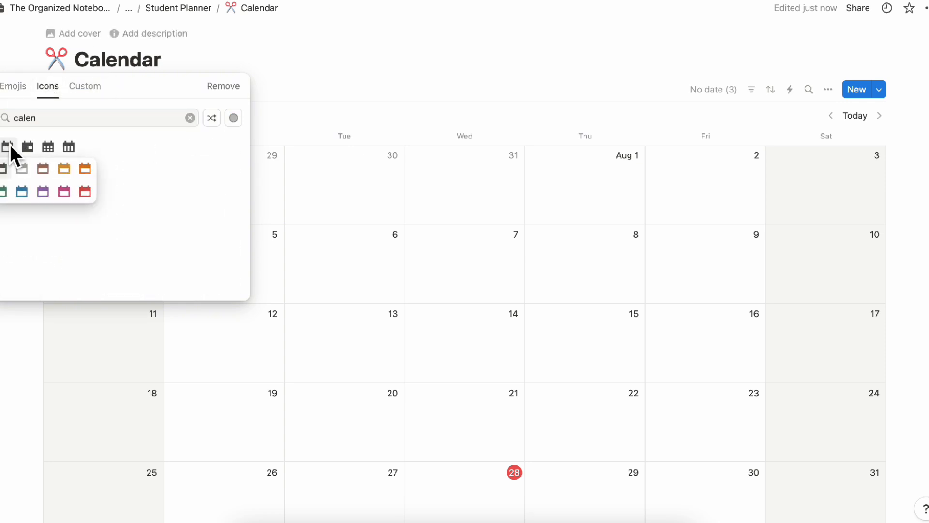
left_click(5, 169)
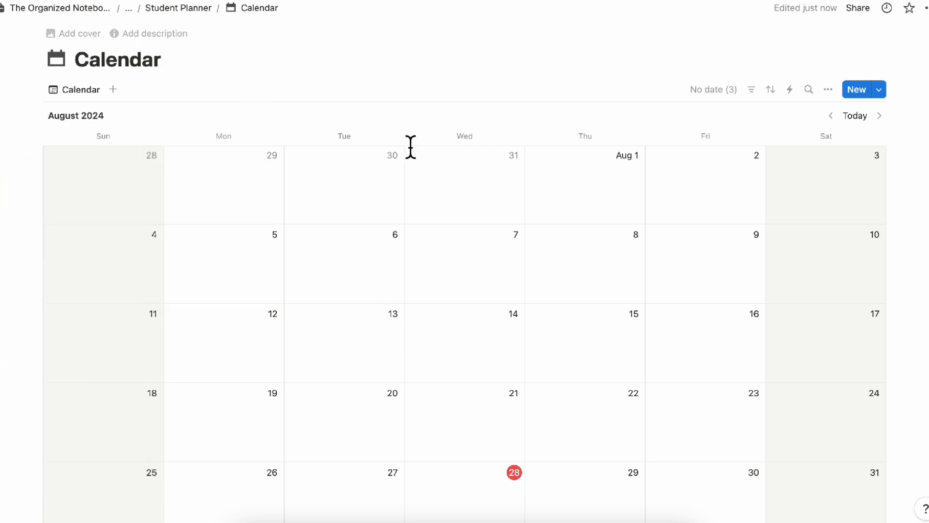
Return to the Student Planner page and move the Calendar database into the navigation callout, above Notes.
scroll(409, 89, "down", 7)
scroll(408, 89, "up", 7)
left_click(207, 8)
scroll(287, 195, "down", 5)
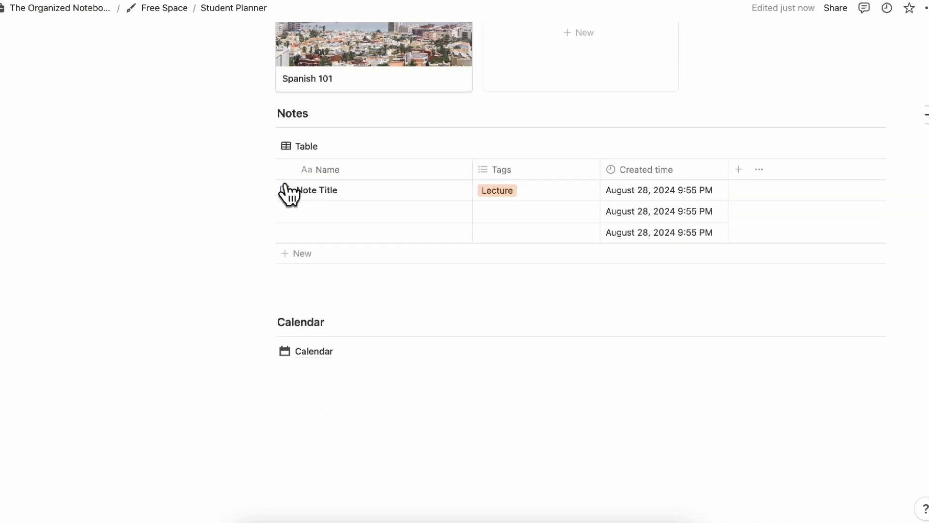
left_click_drag(274, 351, 129, 183)
Delete the plain Calendar text line from the navigation callout.
double_click(104, 166)
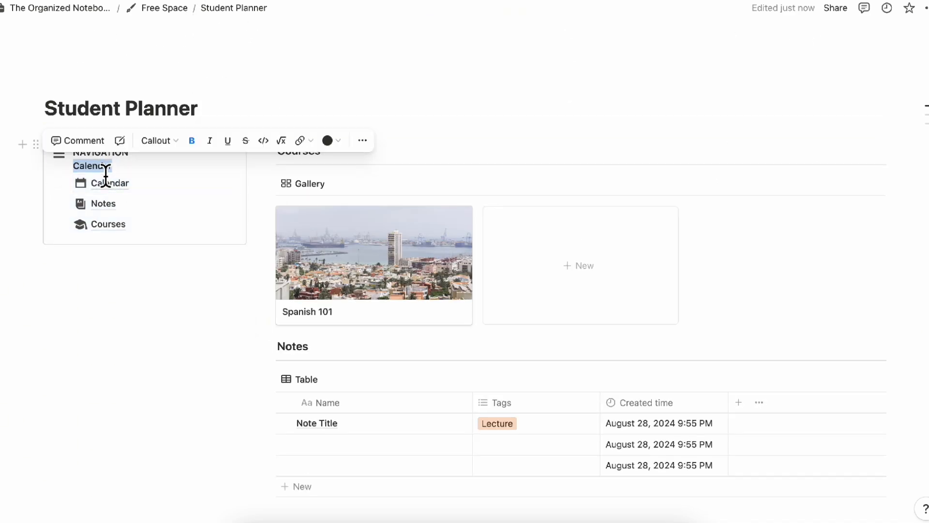
key("BackSpace")
key("BackSpace")
Insert a linked view of the Calendar database with its Calendar view below the Calendar heading and hide its database title.
scroll(213, 309, "down", 5)
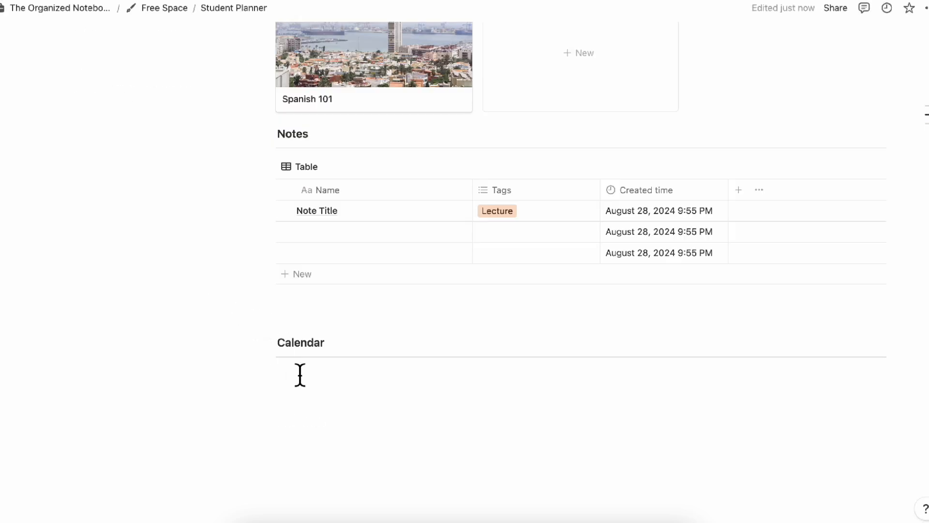
type("/linked")
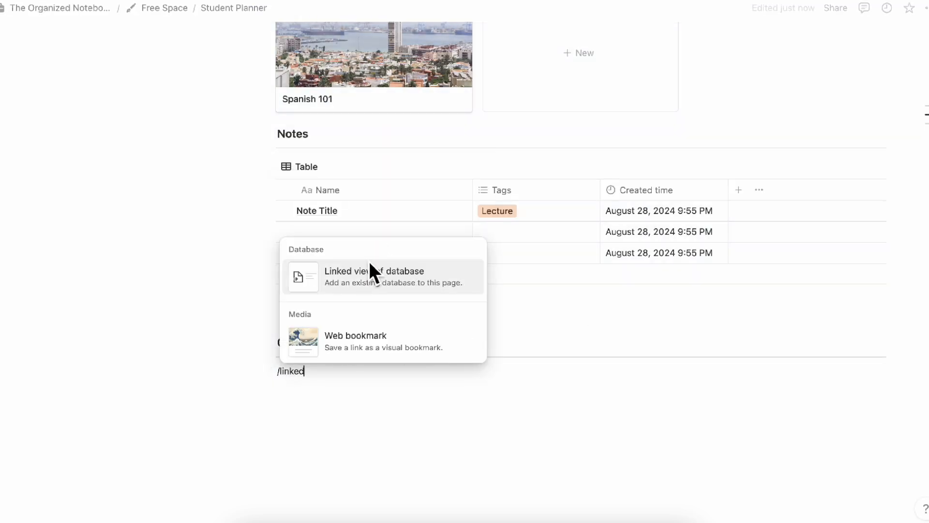
left_click(370, 259)
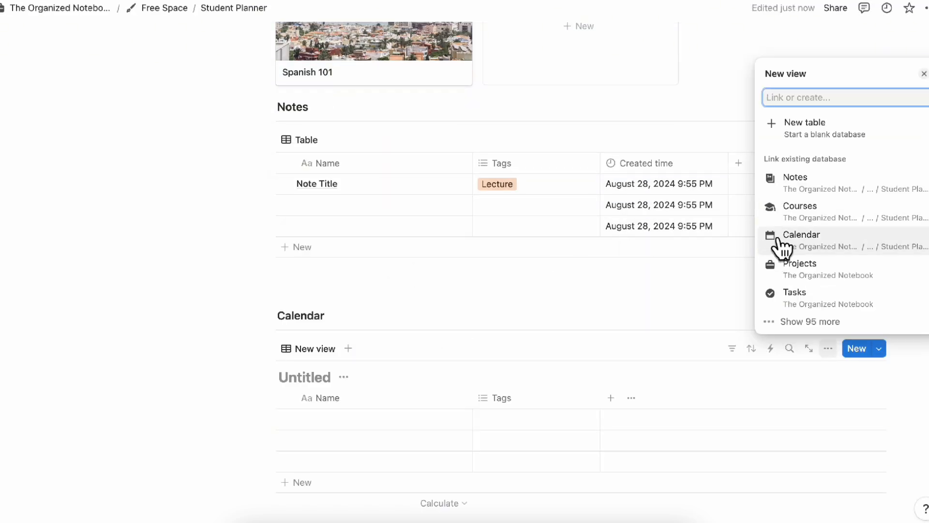
left_click(780, 242)
left_click(815, 319)
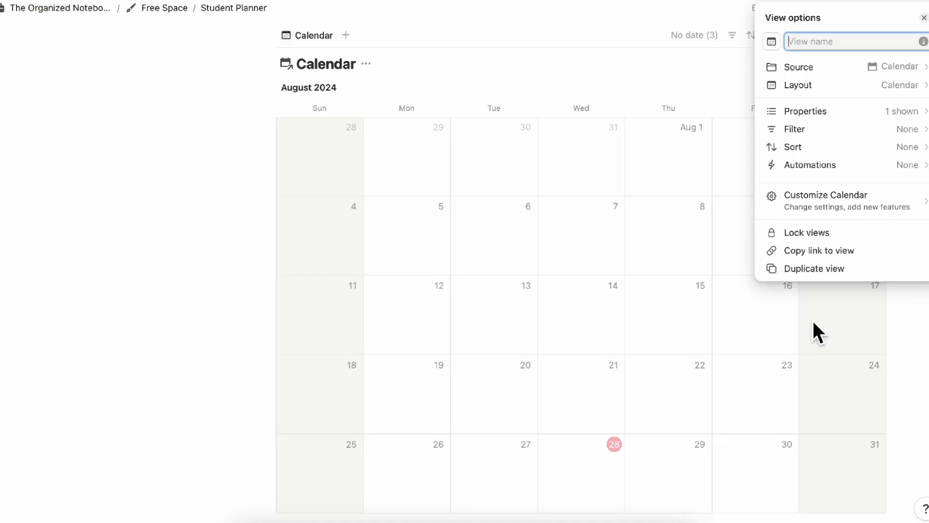
left_click(381, 81)
left_click(366, 64)
left_click(353, 129)
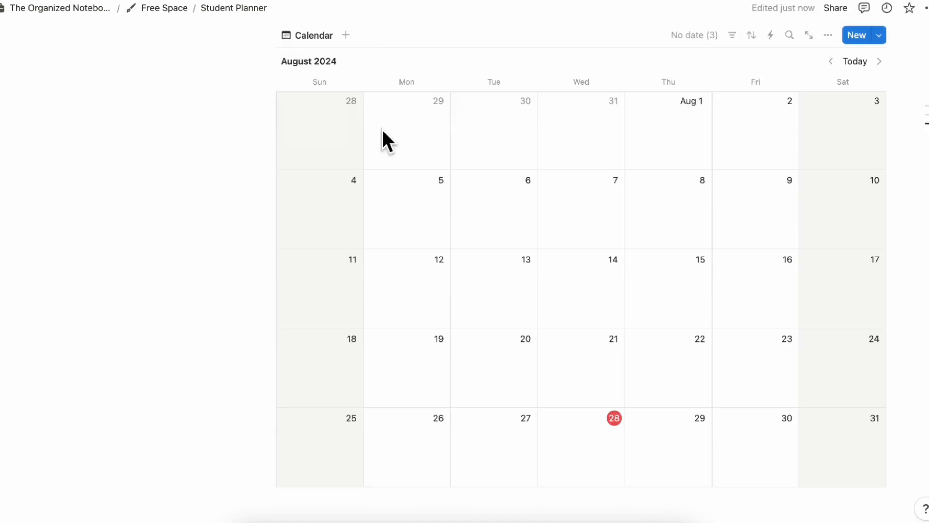
Add an entry titled "Assignment" on August 28 in the Calendar view.
scroll(426, 162, "up", 5)
scroll(424, 154, "down", 5)
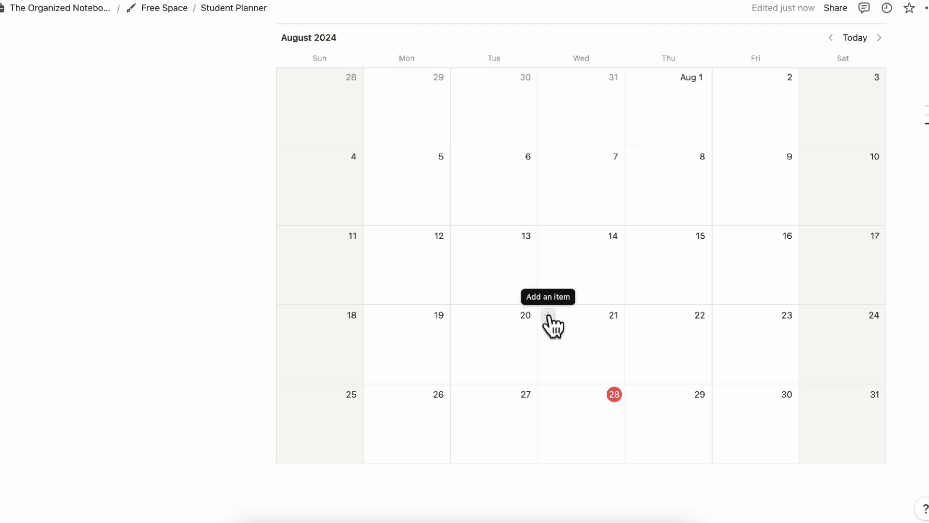
left_click(549, 395)
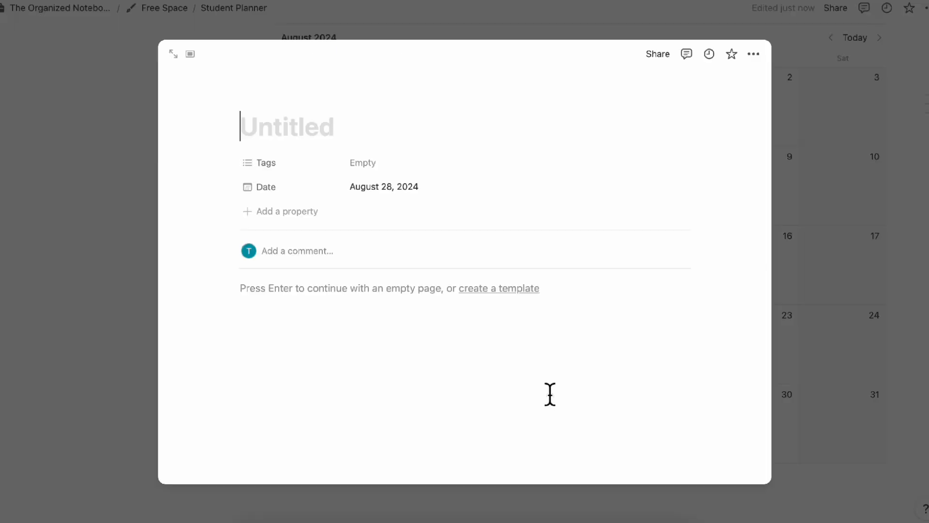
type("Assignment")
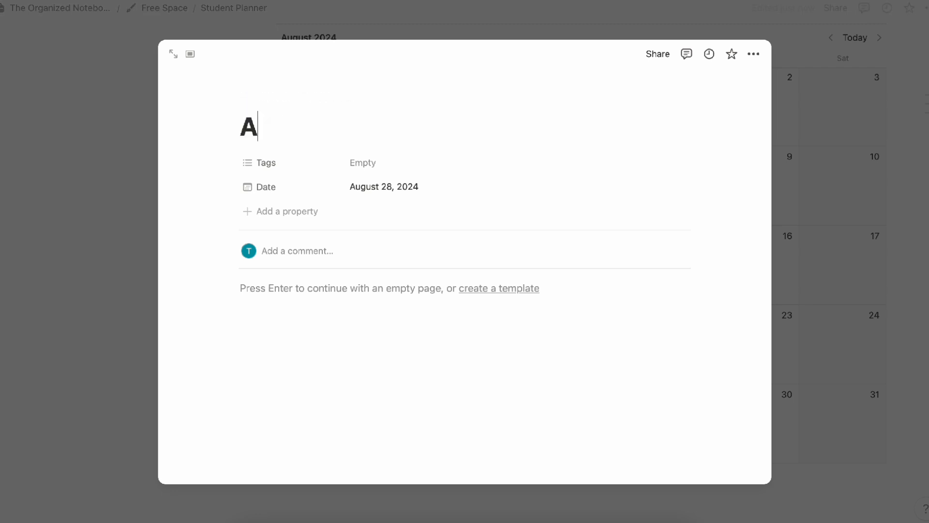
left_click(377, 167)
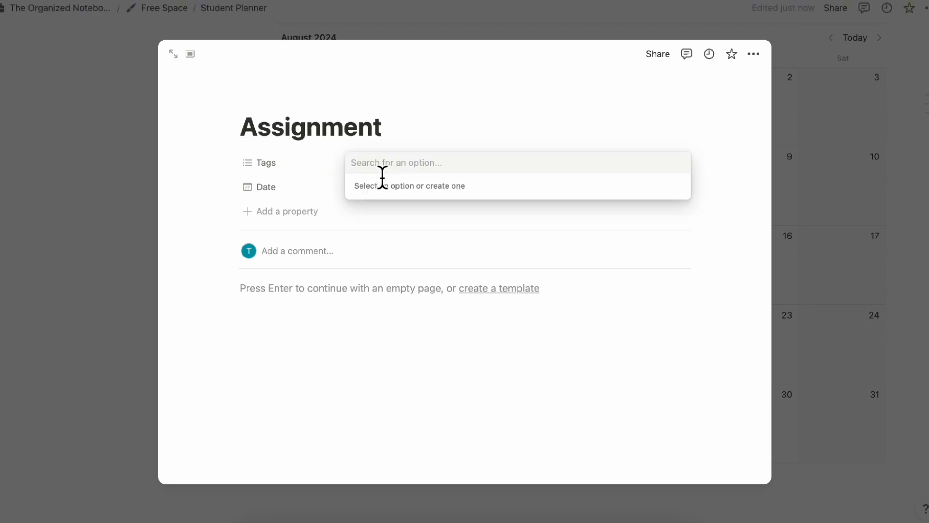
left_click(305, 231)
Add a Checkbox property to the Assignment entry and move it below the Date property.
left_click(289, 212)
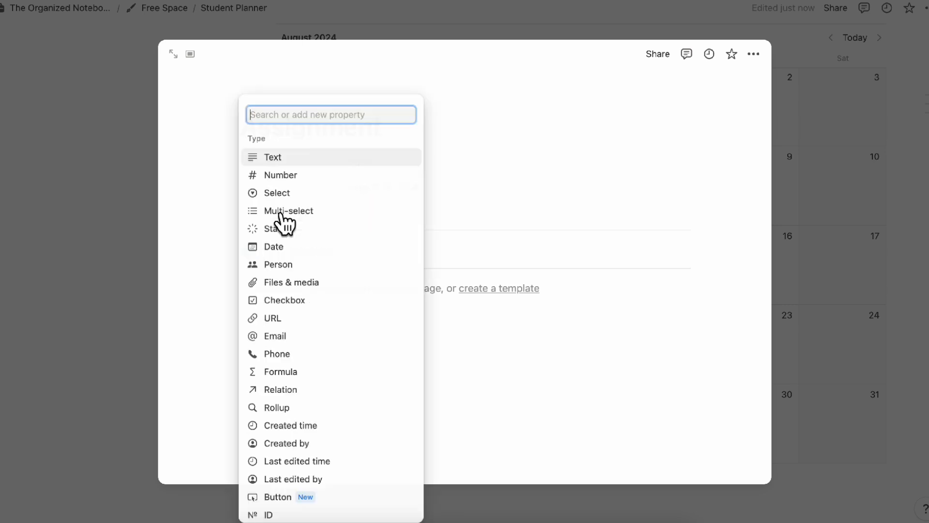
type("check")
left_click(321, 287)
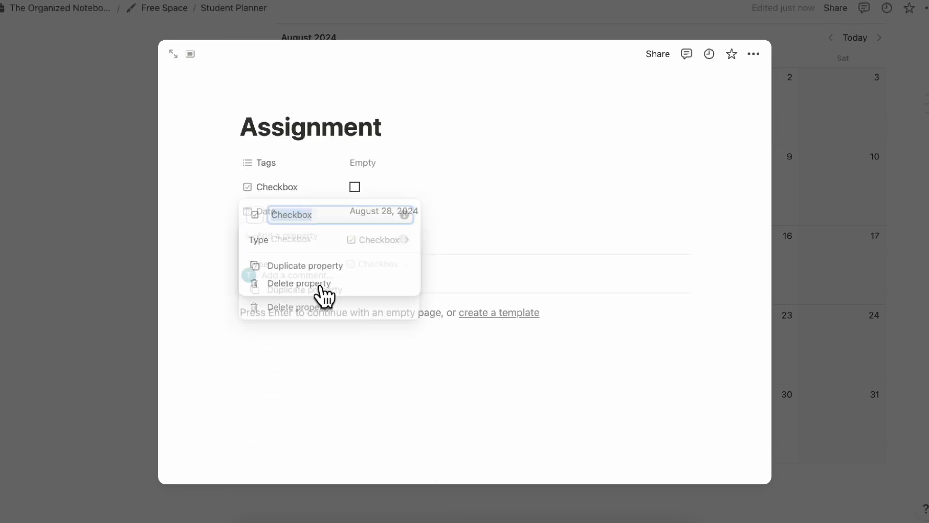
left_click(316, 191)
left_click_drag(296, 194, 301, 218)
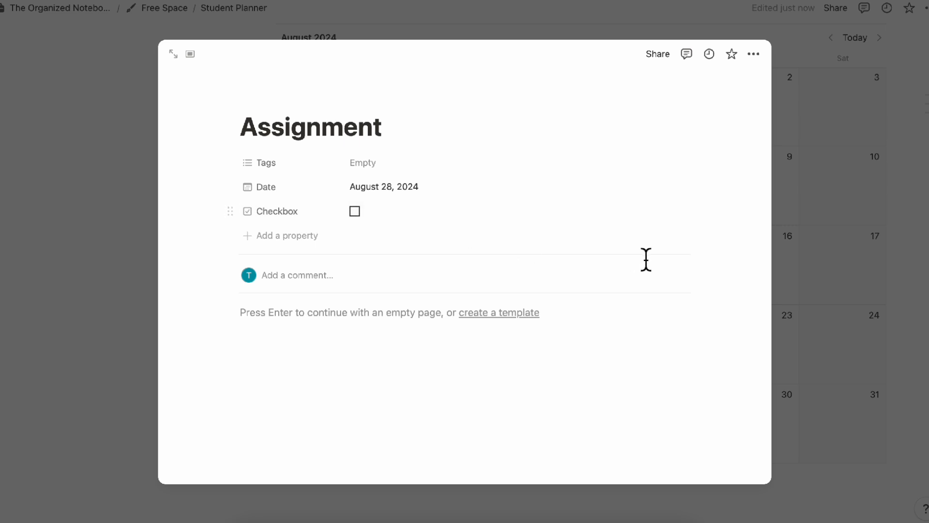
Rename the checkbox property as "Done?" and close the Assignment entry.
left_click(312, 211)
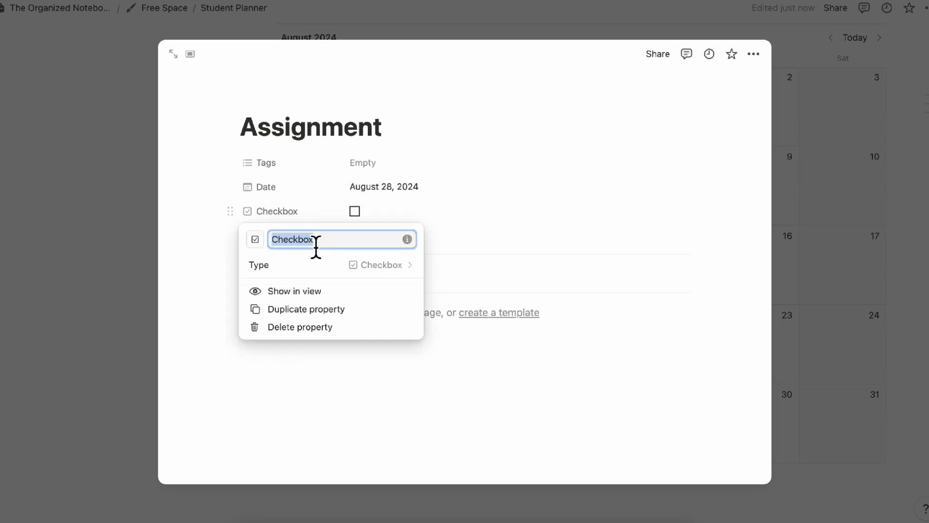
type("Done?")
key("Return")
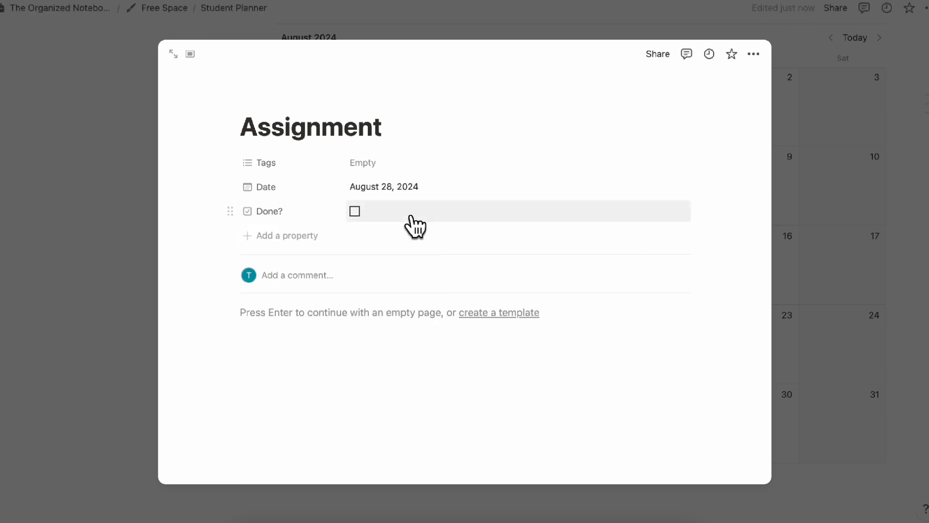
left_click(809, 278)
Show the "Done?" property on the entries in the Calendar view.
scroll(832, 72, "up", 3)
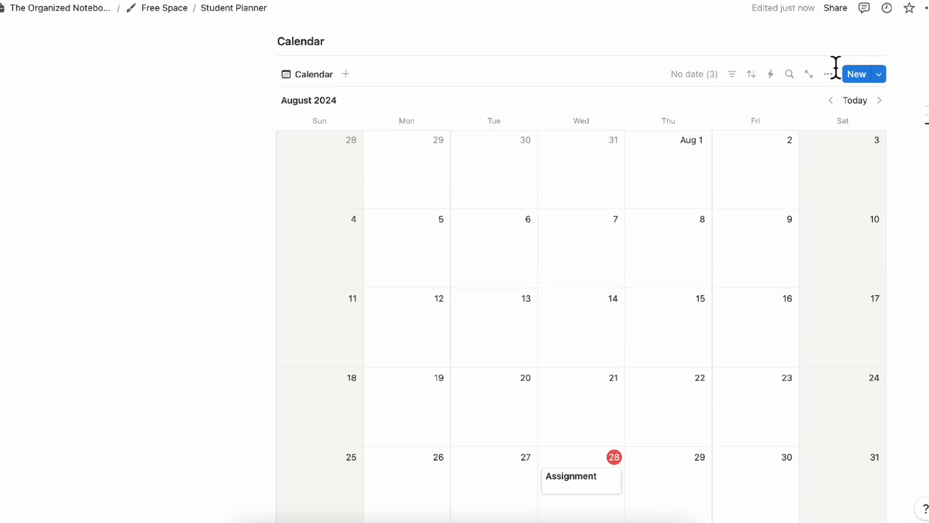
left_click(829, 82)
left_click(852, 203)
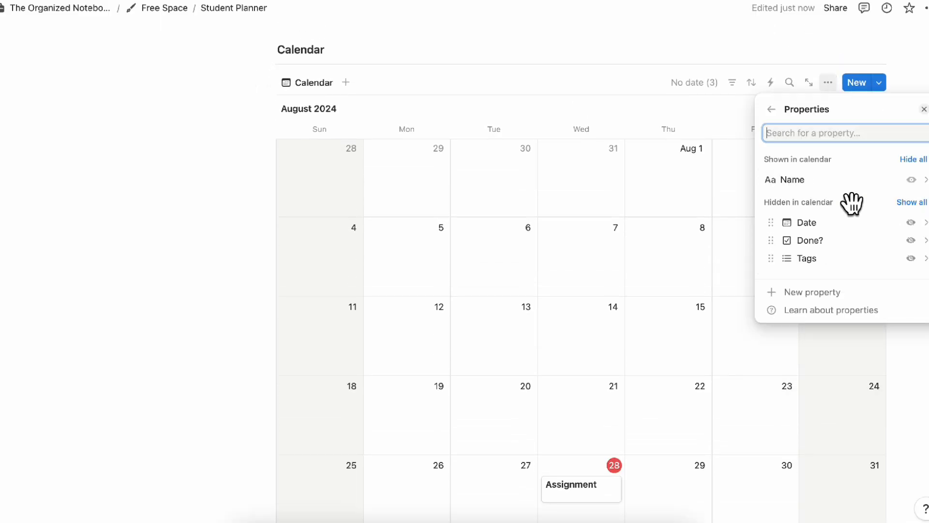
left_click(912, 240)
left_click(744, 319)
scroll(663, 434, "down", 2)
left_click(550, 412)
scroll(539, 382, "up", 2)
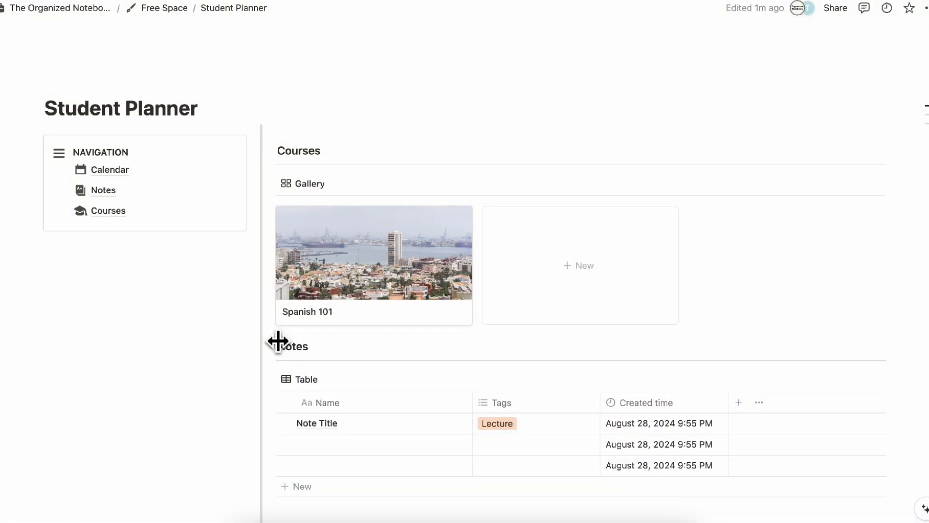
Add a "Tasks" heading with a divider under it, below the Calendar section.
scroll(277, 341, "down", 11)
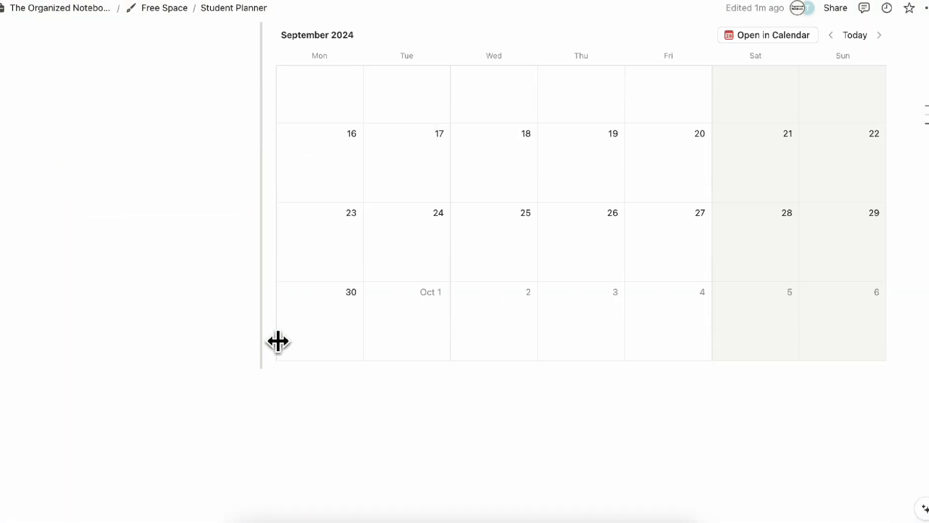
left_click(284, 394)
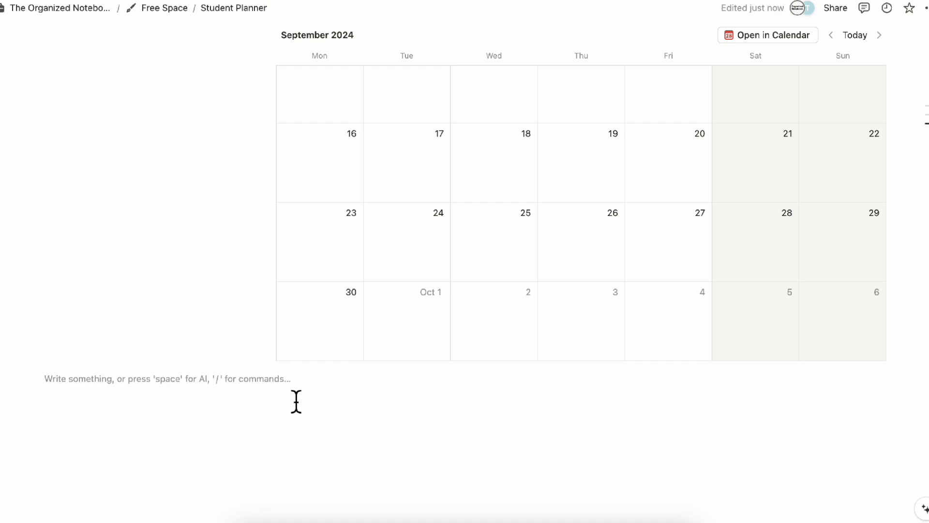
type("/heading")
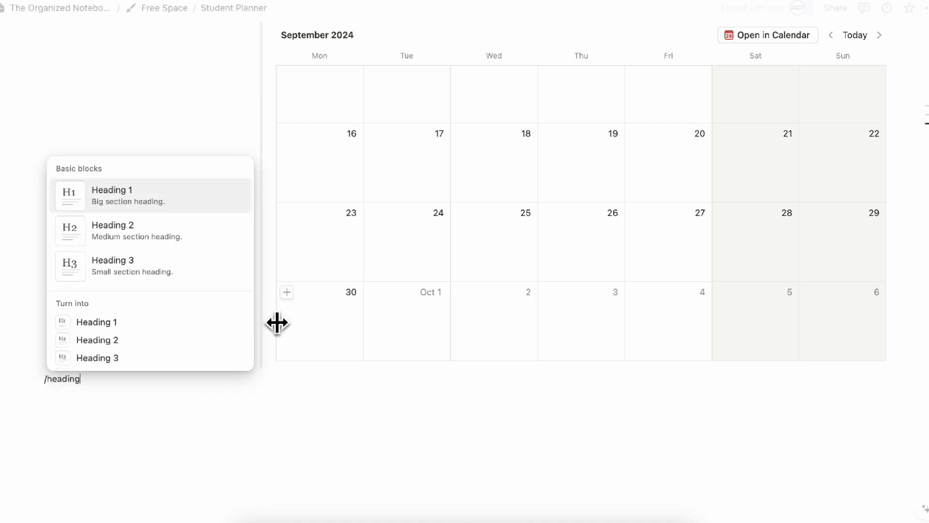
key("Return")
type("Tasks")
key("Return")
type("/divi")
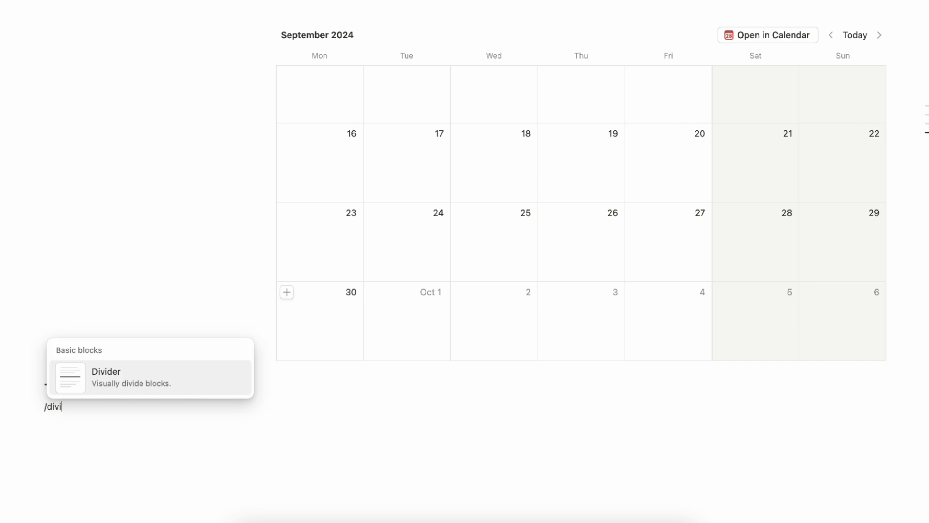
key("Return")
Insert a full-page database below the Tasks divider and change its layout to Board.
type("/page")
left_click(149, 341)
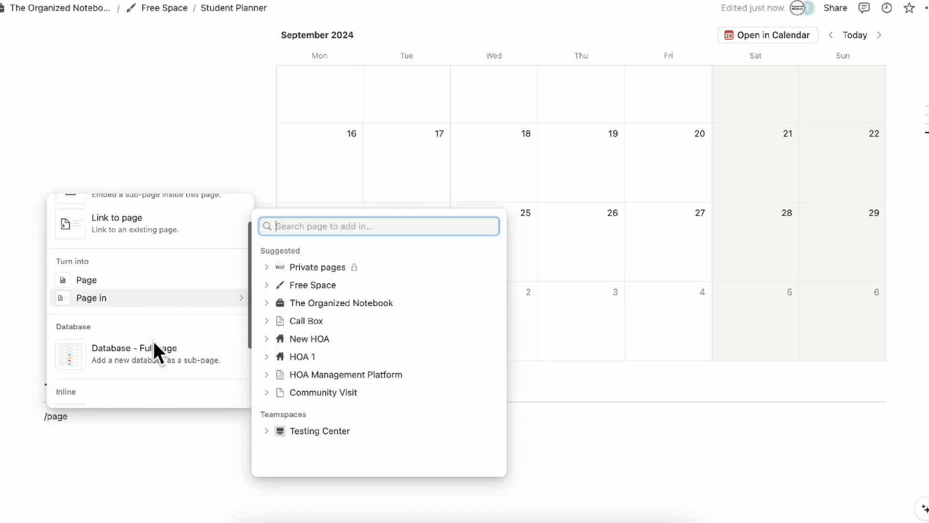
left_click(130, 313)
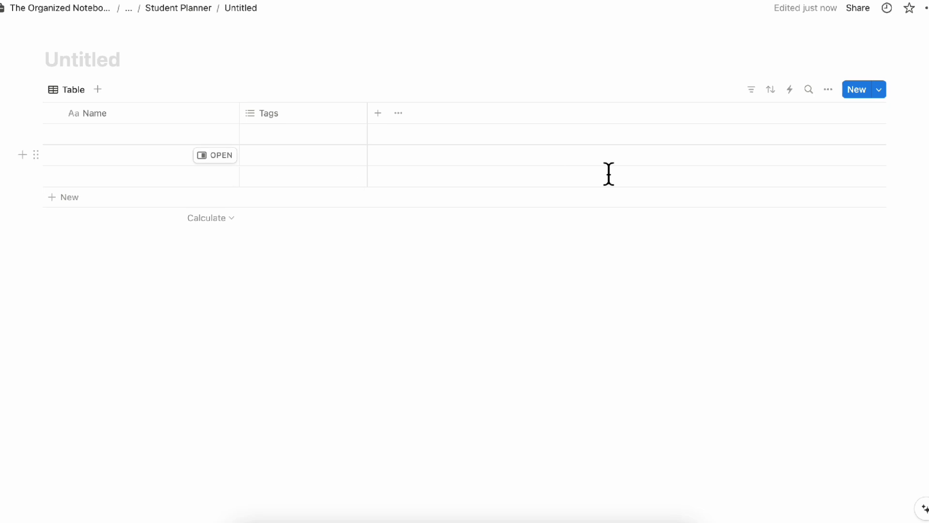
left_click(829, 90)
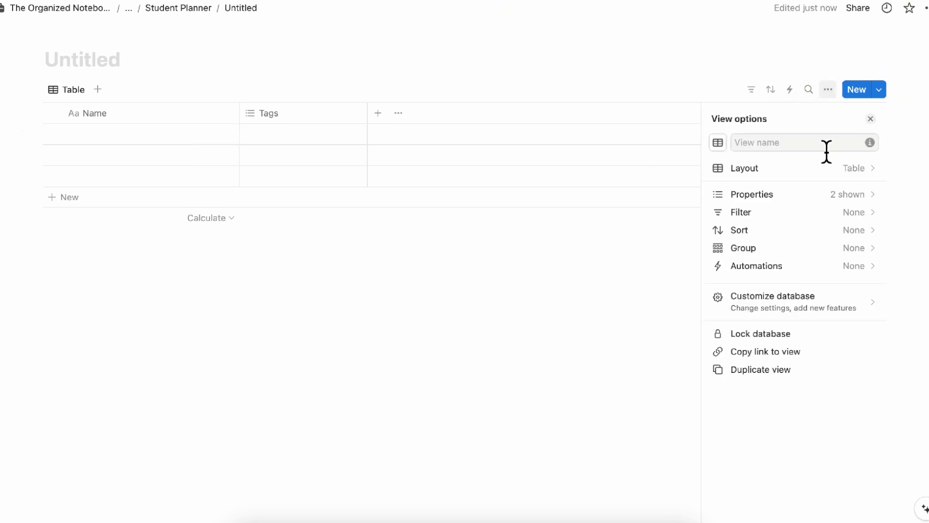
left_click(819, 168)
left_click(781, 167)
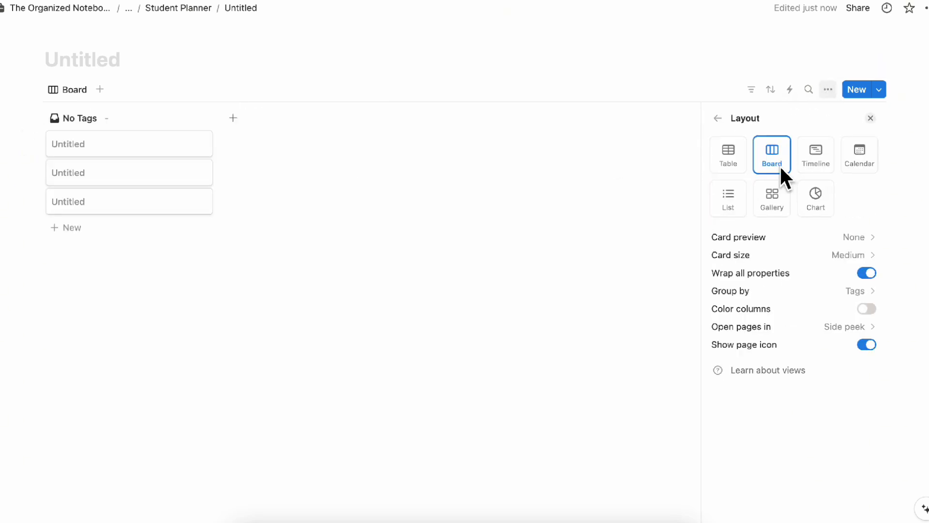
left_click(870, 119)
Add a Status property to the new database from its first card.
left_click(133, 146)
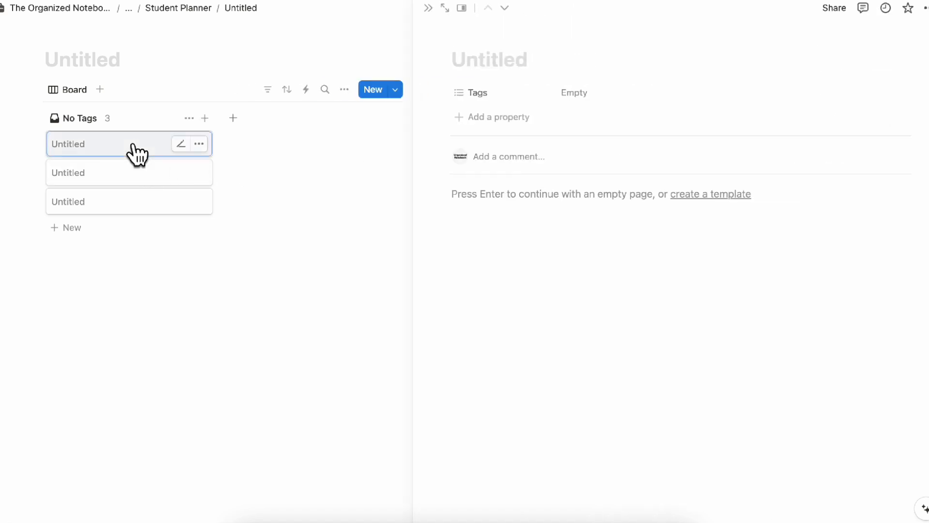
left_click(494, 118)
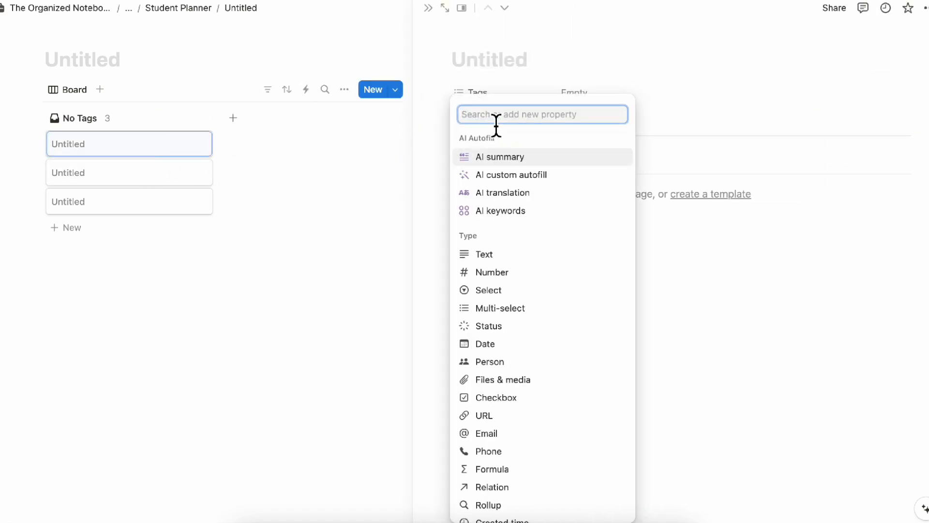
type("st")
left_click(513, 251)
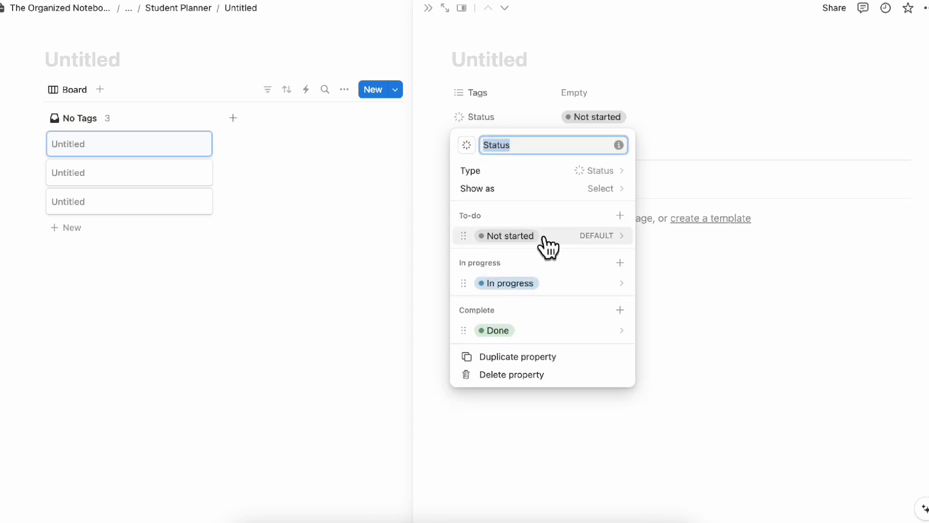
left_click(649, 104)
left_click(428, 9)
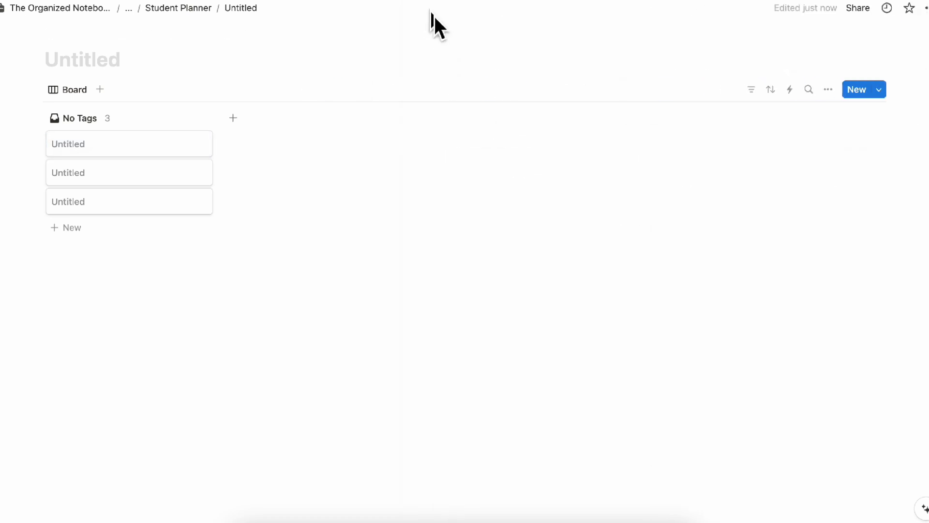
Group the board by Status, show its empty groups and turn on colored columns.
left_click(828, 89)
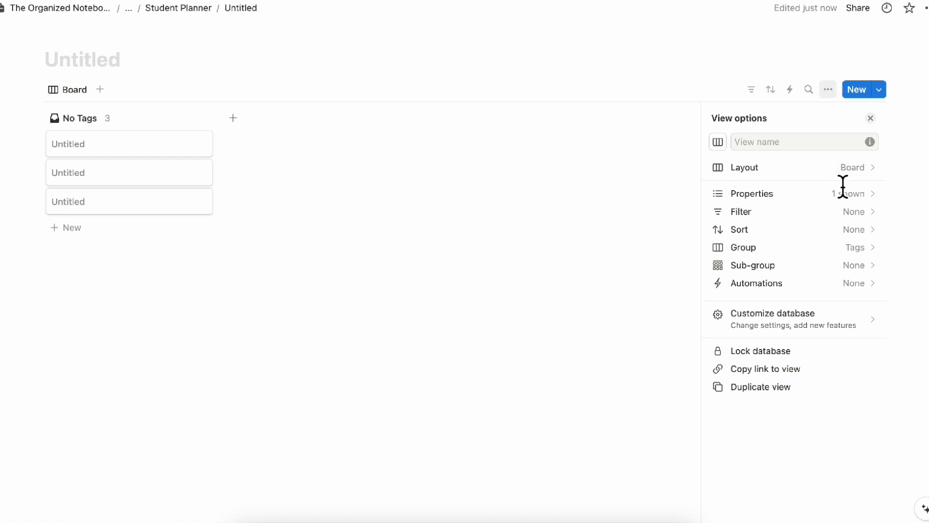
left_click(844, 248)
left_click(862, 141)
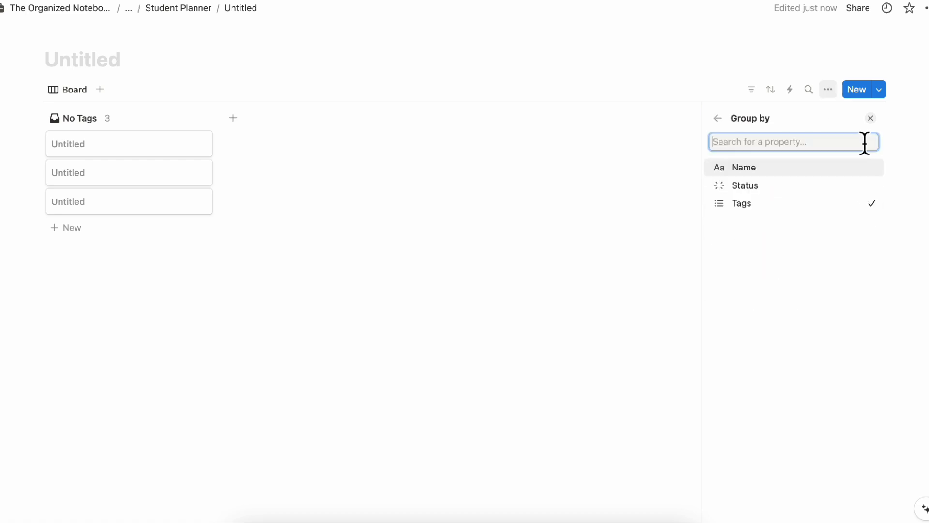
left_click(852, 186)
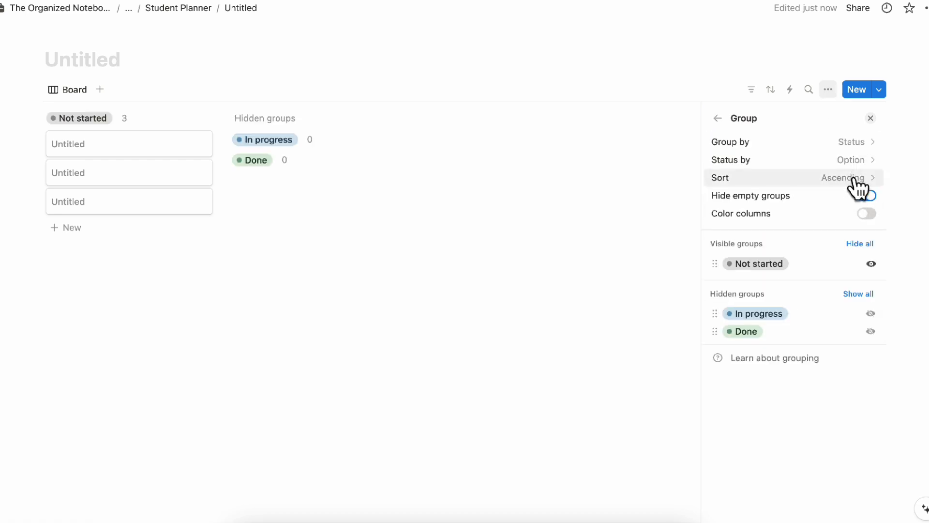
left_click(867, 198)
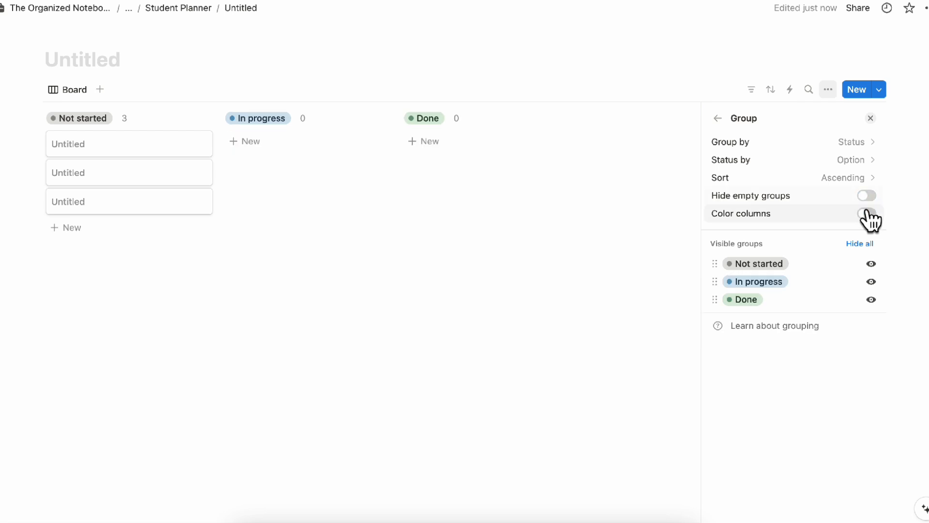
left_click(866, 214)
left_click(870, 118)
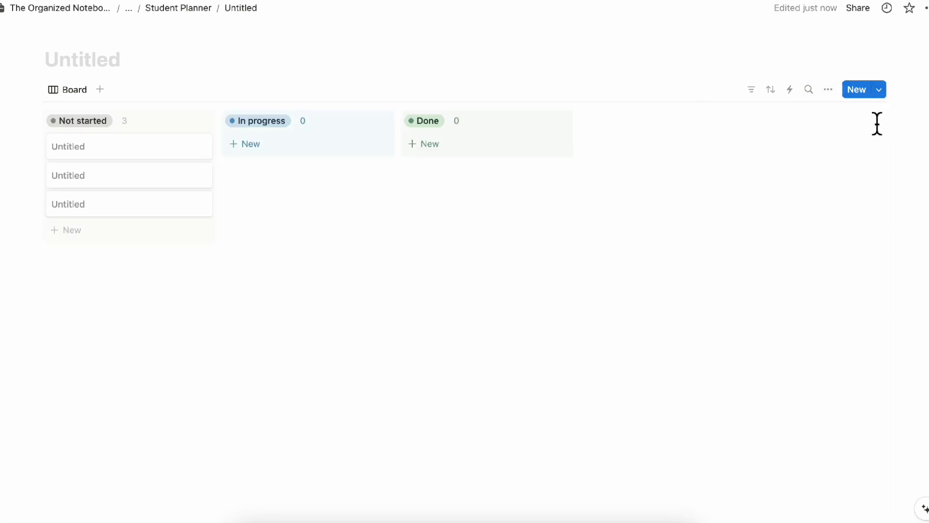
Title the database "Tasks" and name the first Not started card "Task 1".
left_click(103, 59)
type("Tasks")
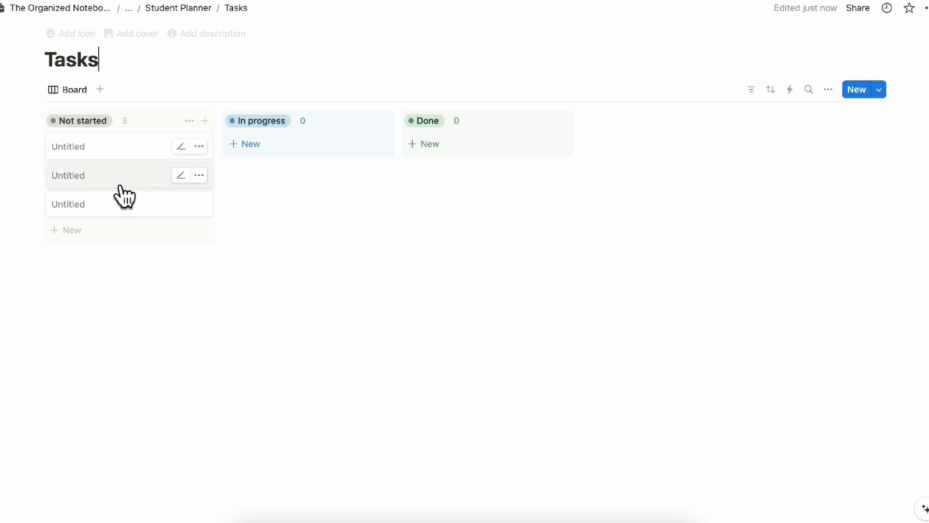
left_click(104, 153)
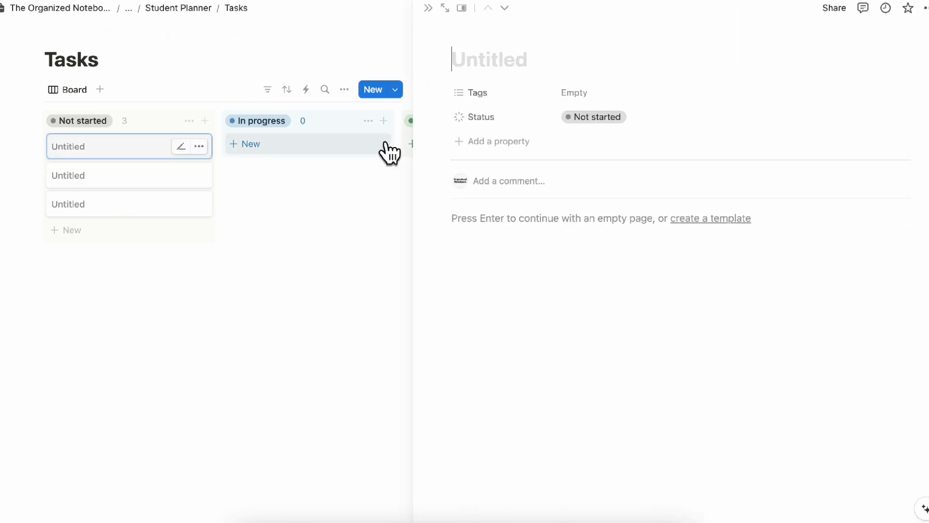
type("Task 1")
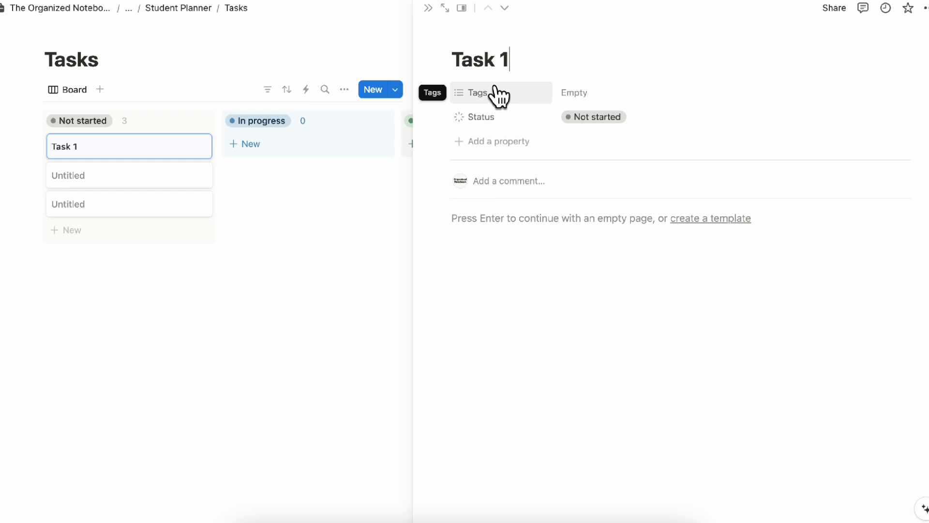
key("Escape")
Give the Tasks database a check icon from the icon set.
left_click(78, 36)
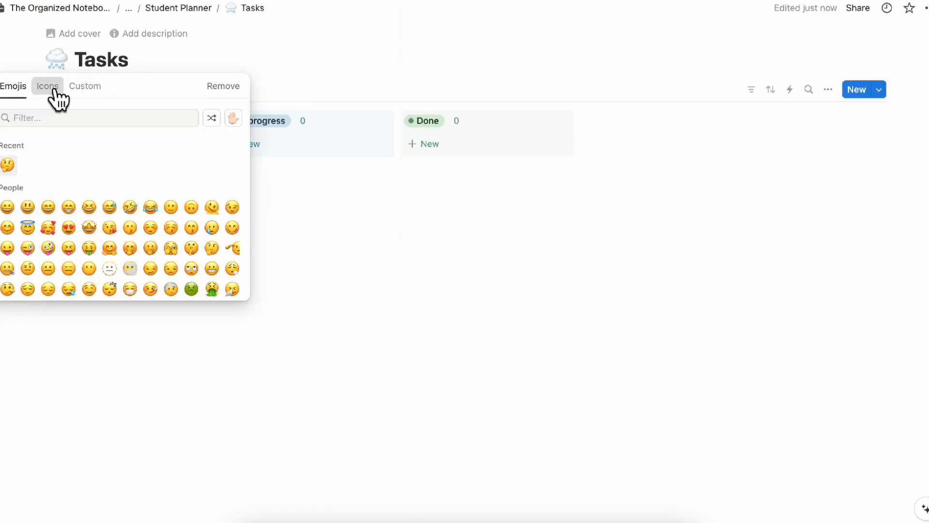
left_click(53, 89)
type("check")
left_click(89, 147)
Return to the Student Planner page and move the Tasks database into the navigation callout.
left_click(178, 9)
scroll(262, 130, "down", 6)
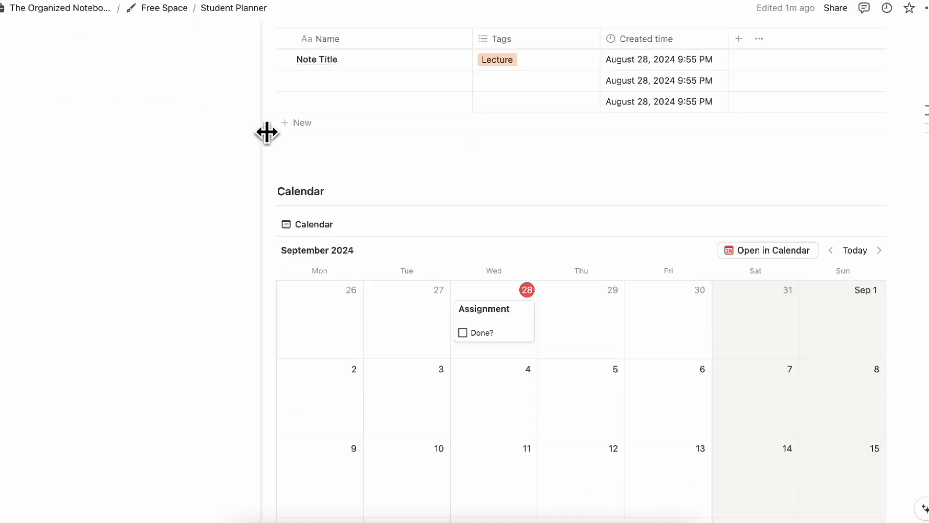
scroll(266, 132, "down", 10)
left_click_drag(38, 358, 112, 176)
Insert a linked view of the Tasks database under the Tasks heading, using its existing Board view.
scroll(180, 306, "down", 10)
left_click(150, 390)
type("/linked")
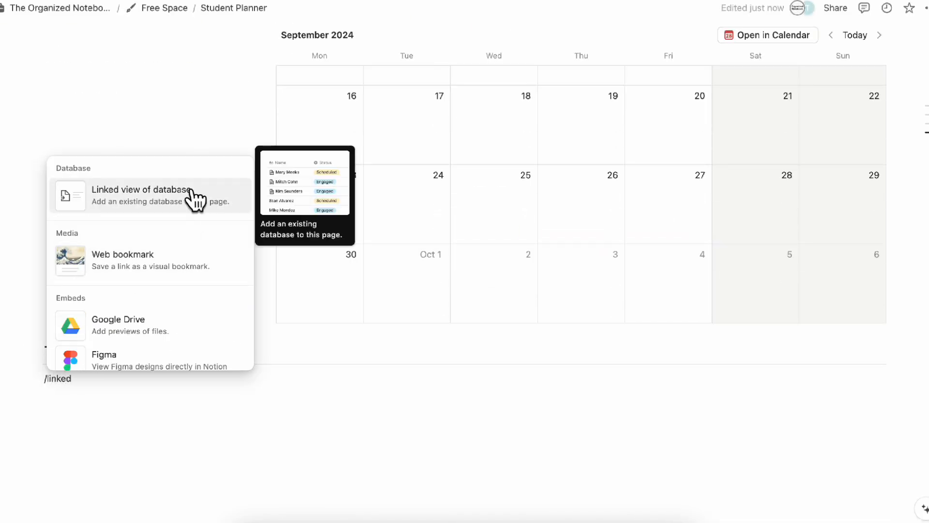
left_click(195, 198)
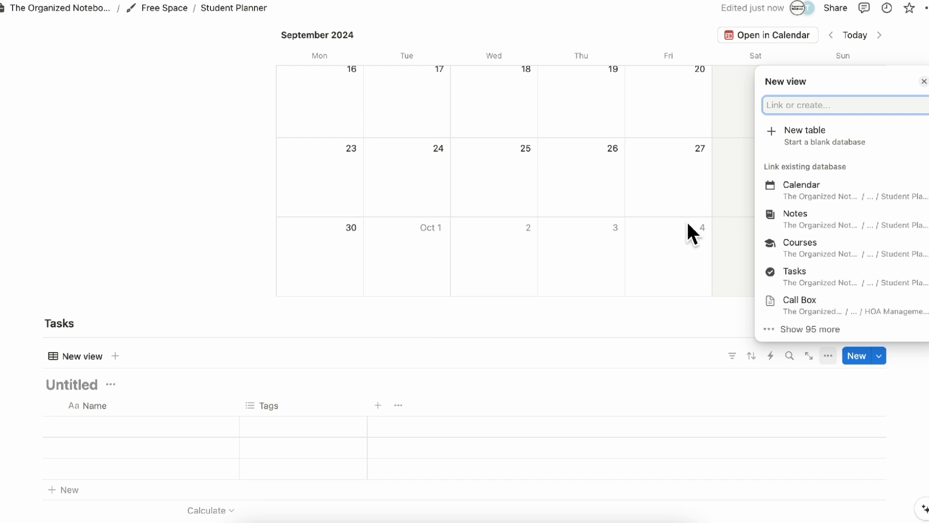
left_click(832, 286)
left_click(823, 328)
left_click(840, 92)
Hide the database title on the linked Tasks board.
left_click(126, 234)
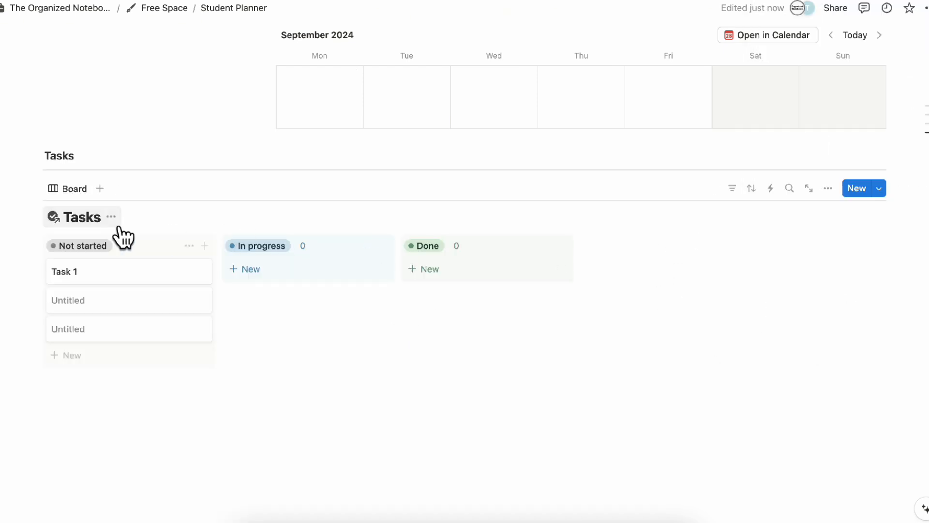
left_click(111, 216)
left_click(145, 286)
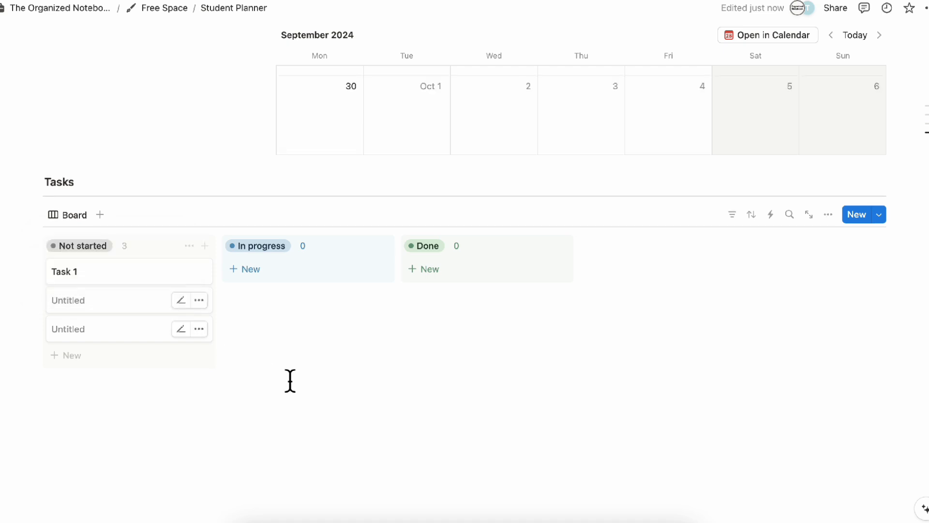
Move the Calendar heading, divider and calendar view out of the column so they span the full page width.
scroll(290, 381, "up", 10)
mouse_move(139, 147)
left_mouse_down()
mouse_move(425, 319)
mouse_move(456, 367)
left_mouse_up()
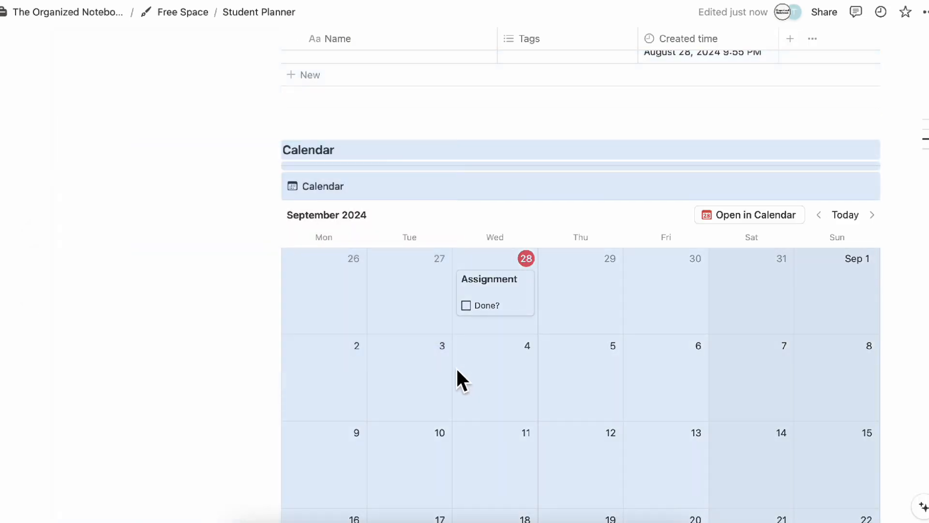
left_click_drag(271, 150, 200, 150)
Review the Student Planner page layout from the navigation callout and Courses down to the Tasks board.
scroll(216, 191, "up", 10)
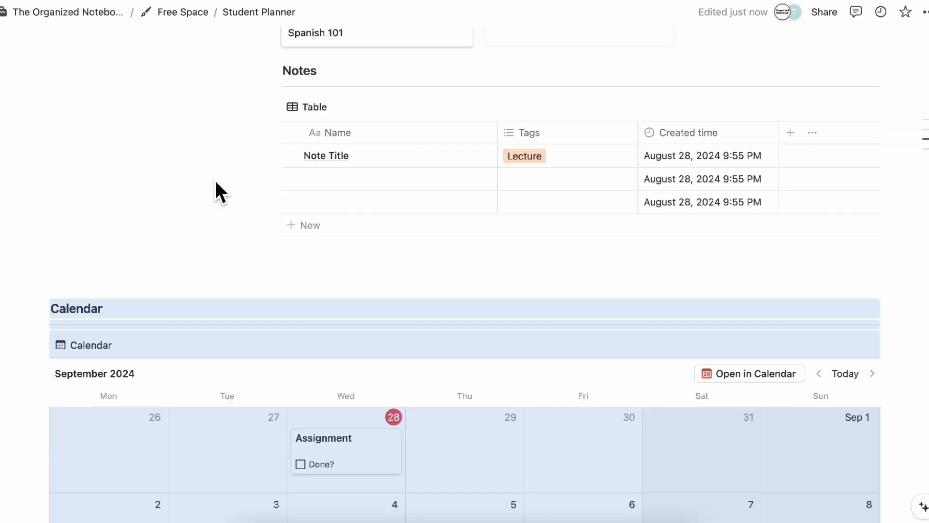
scroll(286, 315, "up", 3)
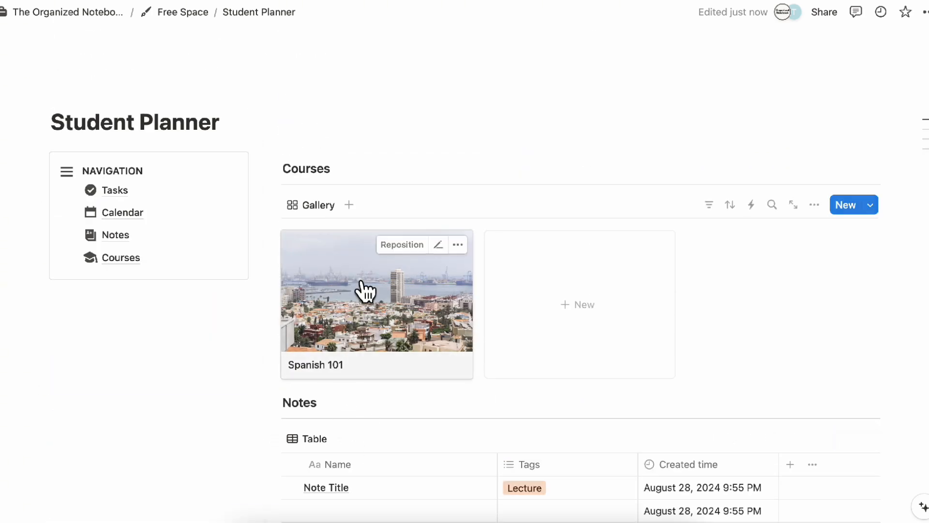
scroll(357, 328, "down", 10)
scroll(337, 320, "down", 6)
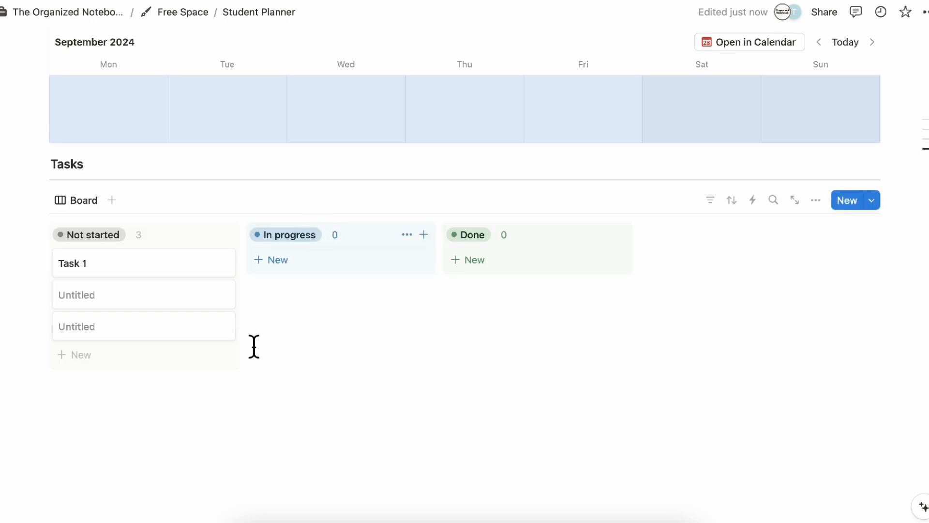
scroll(282, 338, "up", 15)
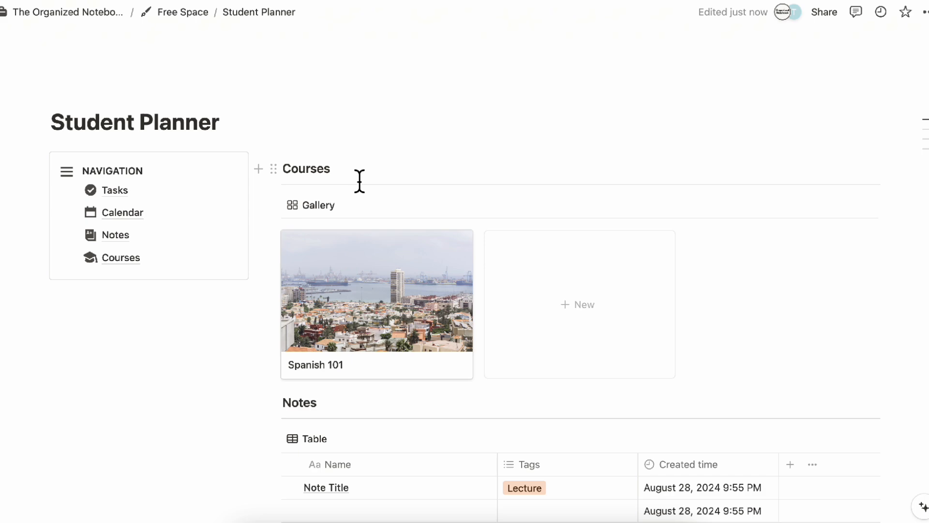
scroll(360, 181, "down", 5)
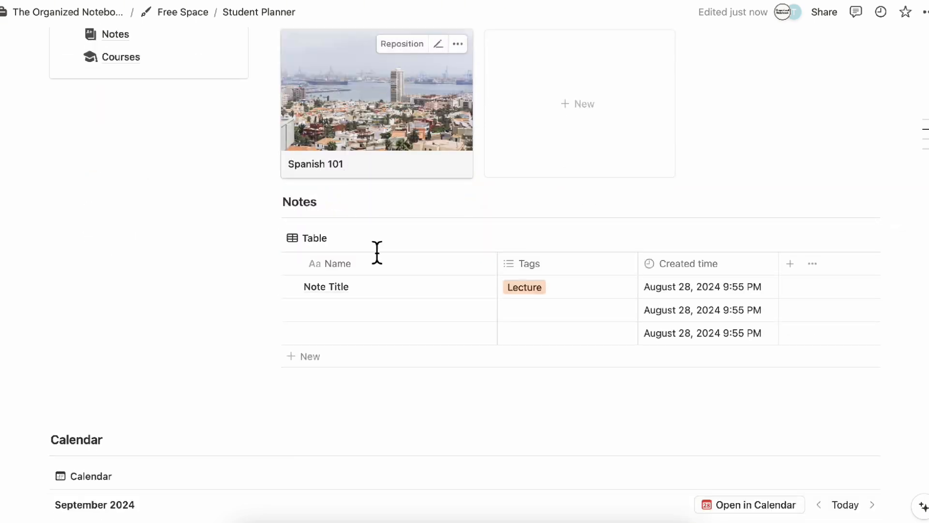
scroll(359, 194, "down", 1)
scroll(327, 331, "down", 10)
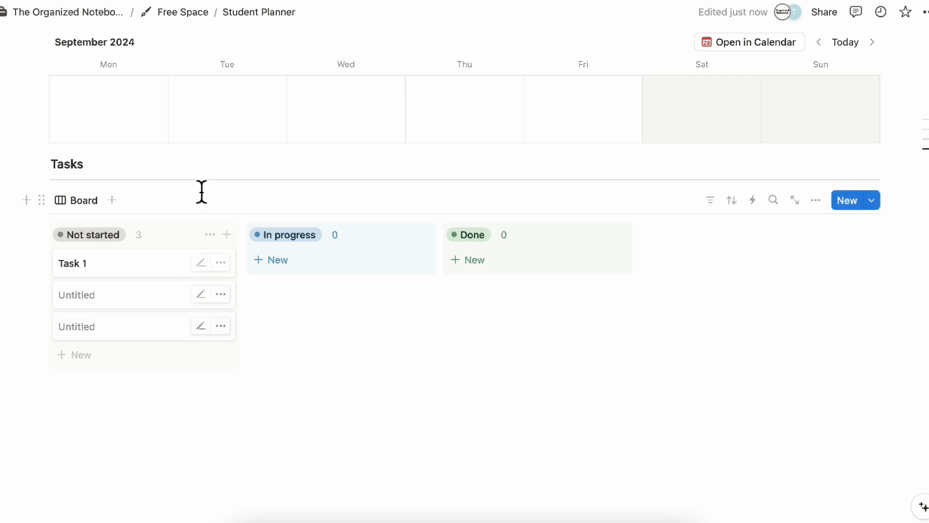
scroll(228, 331, "up", 15)
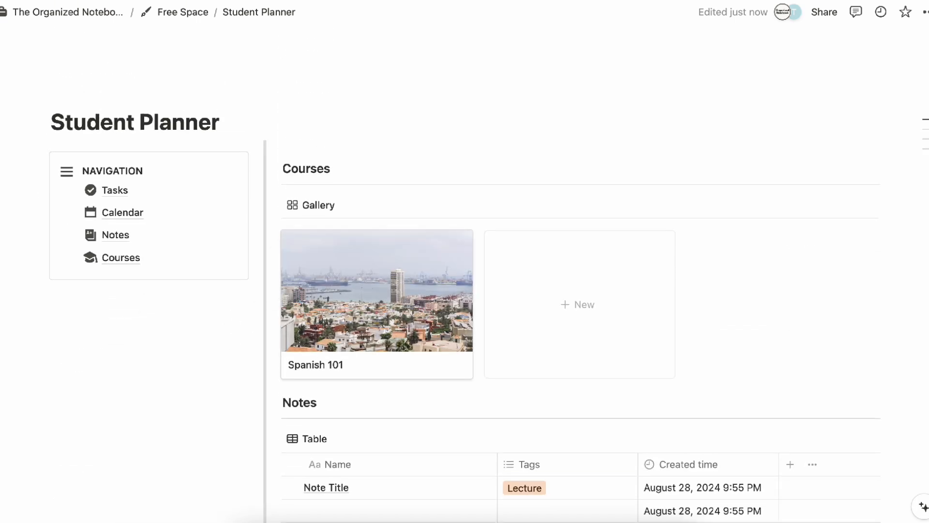
Add a relation property to the Notes table linked to the Courses database and shown on Courses as well.
scroll(334, 348, "down", 1)
scroll(334, 348, "down", 5)
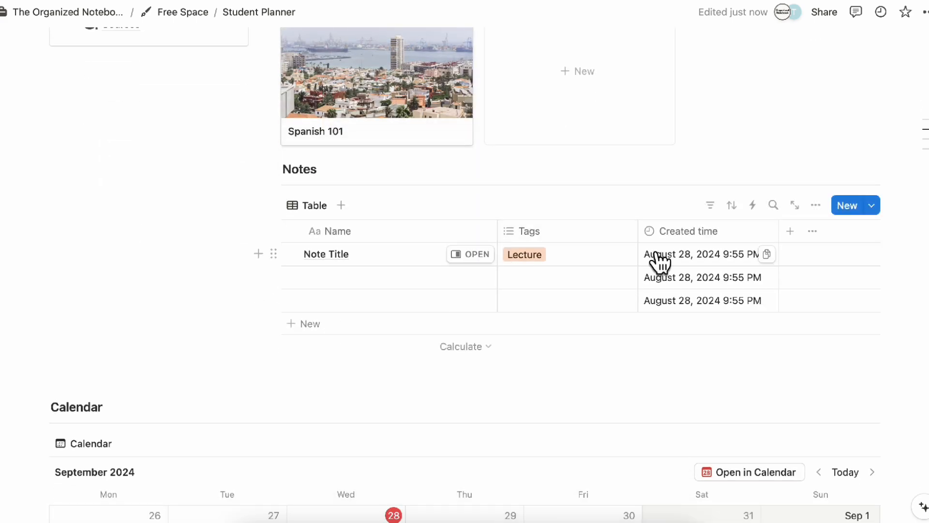
left_click(790, 232)
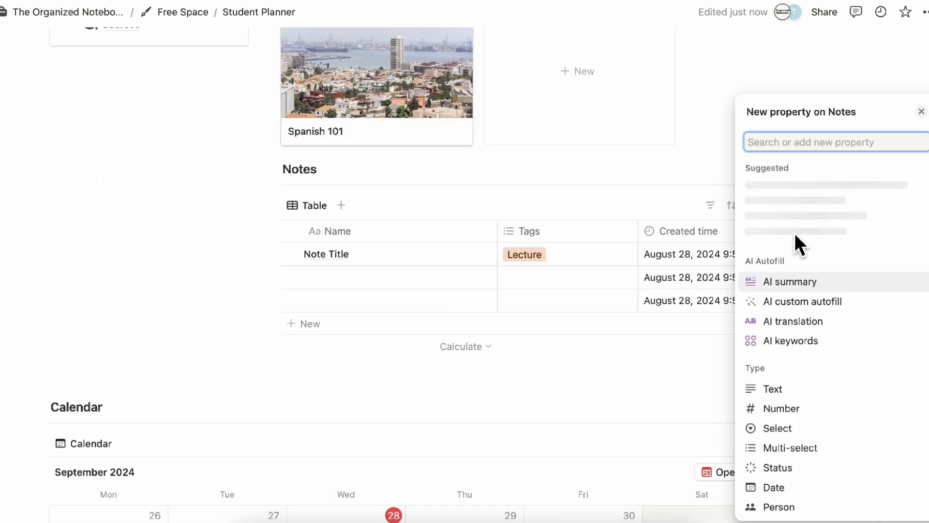
type("relation")
left_click(833, 312)
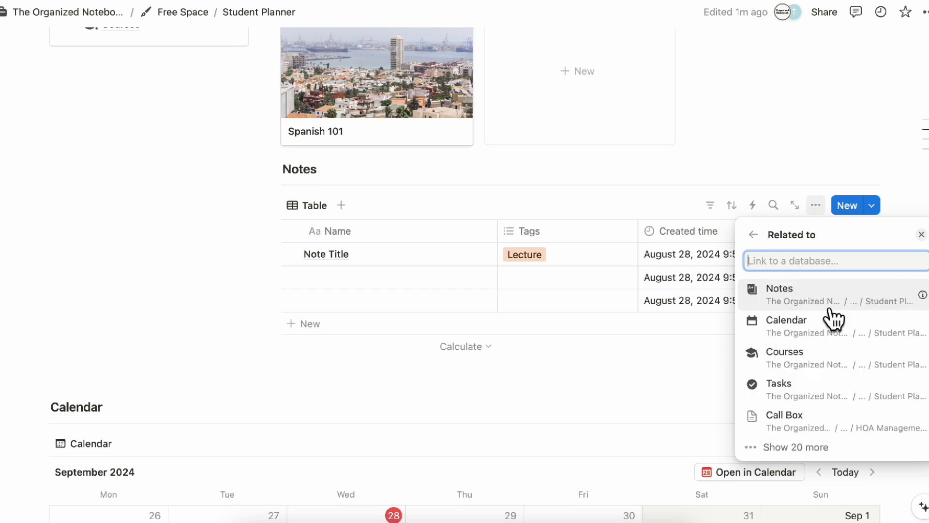
left_click(832, 361)
left_click(916, 324)
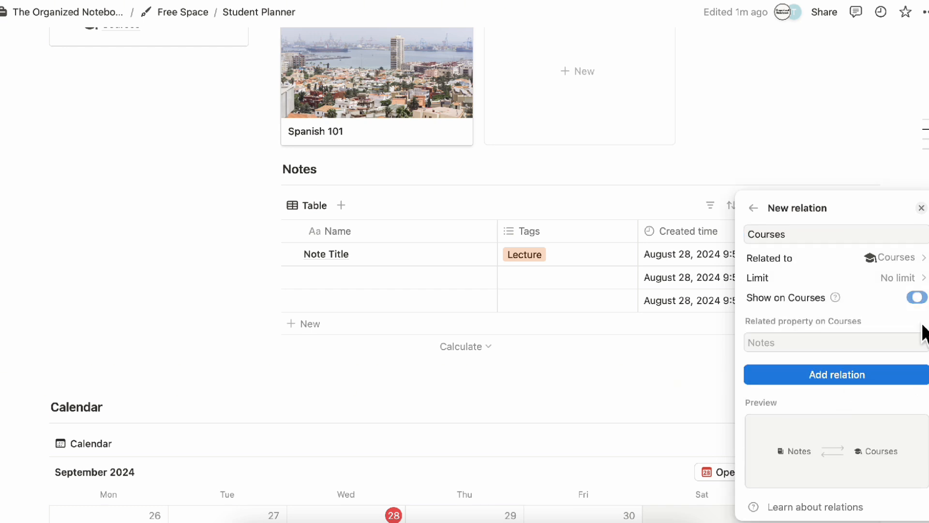
left_click(897, 375)
left_click(922, 183)
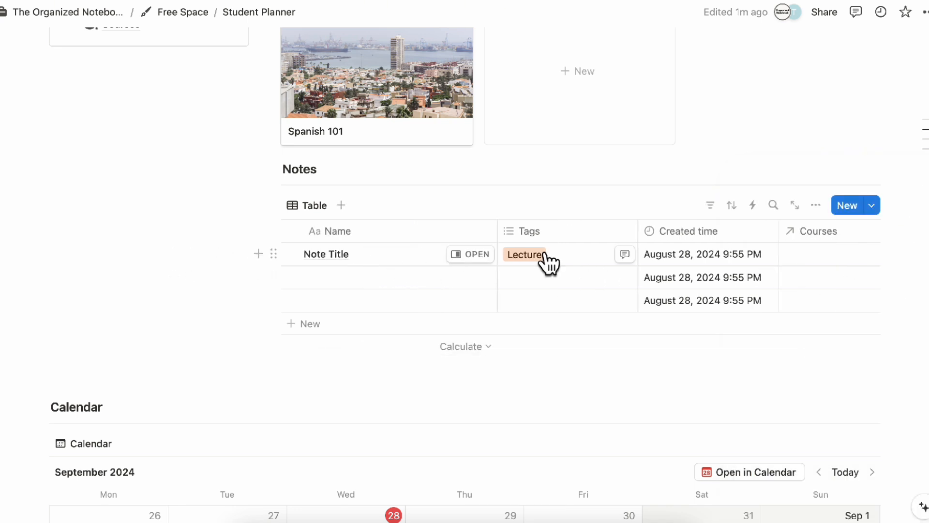
Link the Note Title entry to the Spanish 101 course in its Courses property.
scroll(581, 260, "right", 3)
left_click(707, 259)
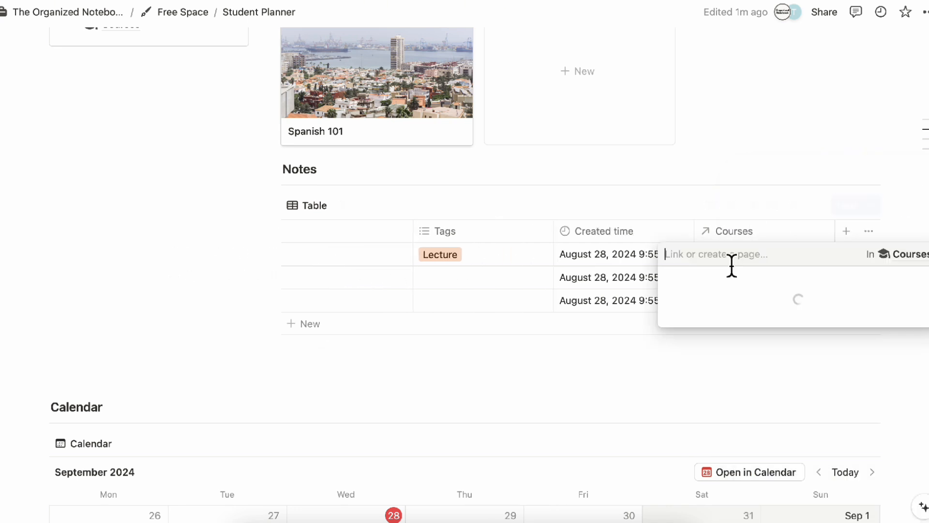
left_click(711, 302)
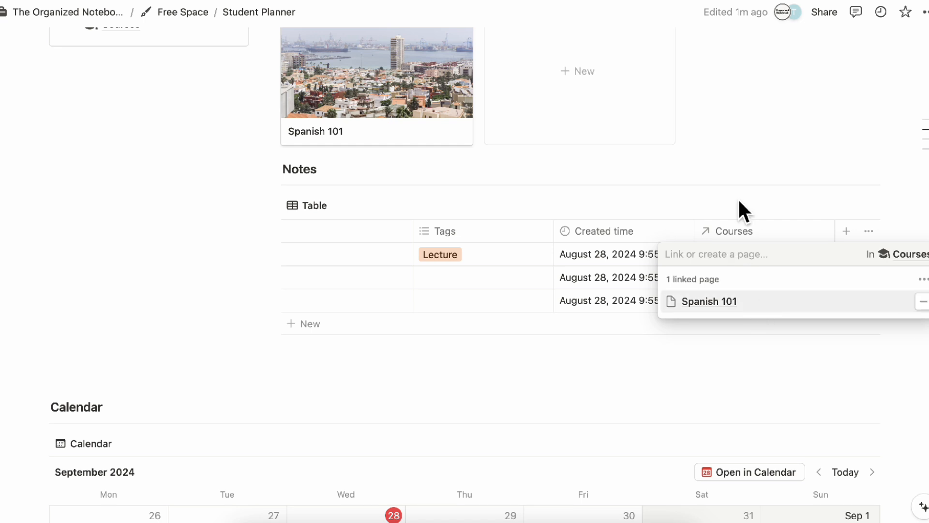
key("Escape")
scroll(730, 266, "left", 3)
Show the Notes relation as a page section on the Spanish 101 course page.
scroll(731, 264, "up", 2)
scroll(731, 264, "up", 5)
left_click(426, 245)
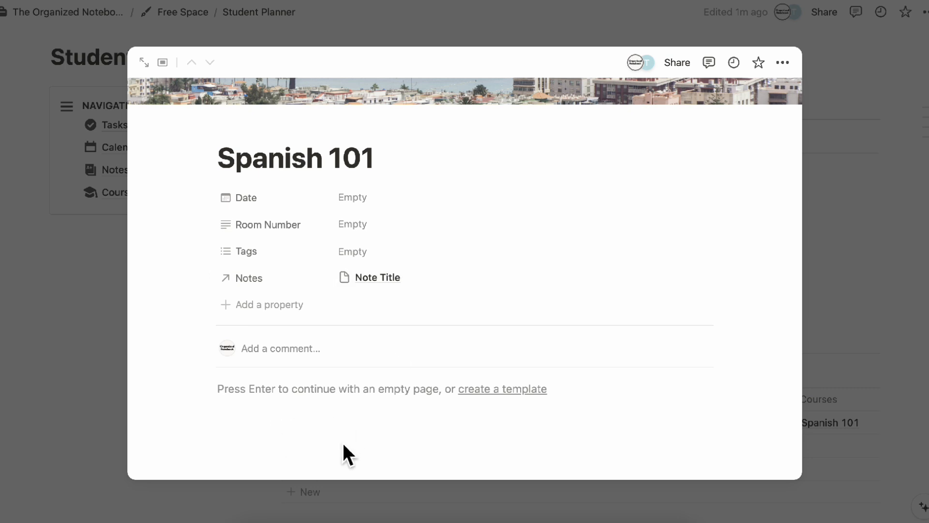
left_click(281, 277)
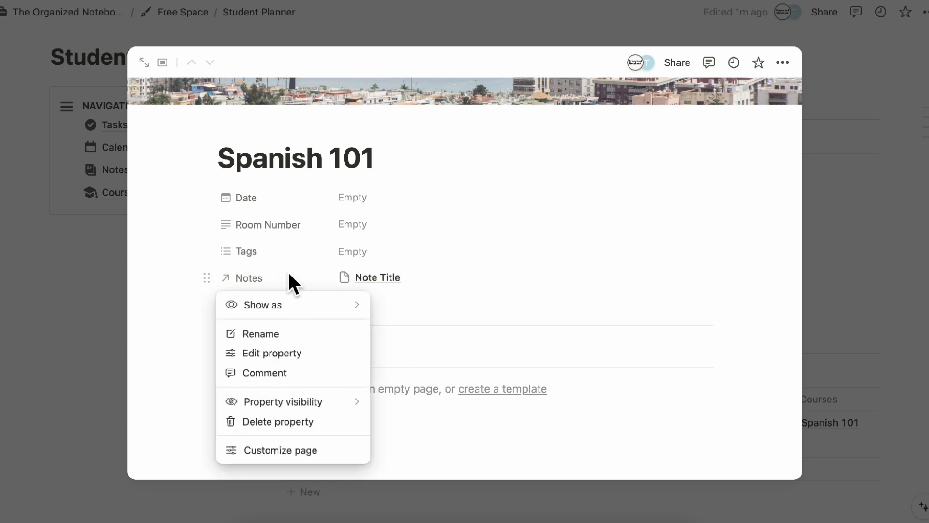
mouse_move(305, 306)
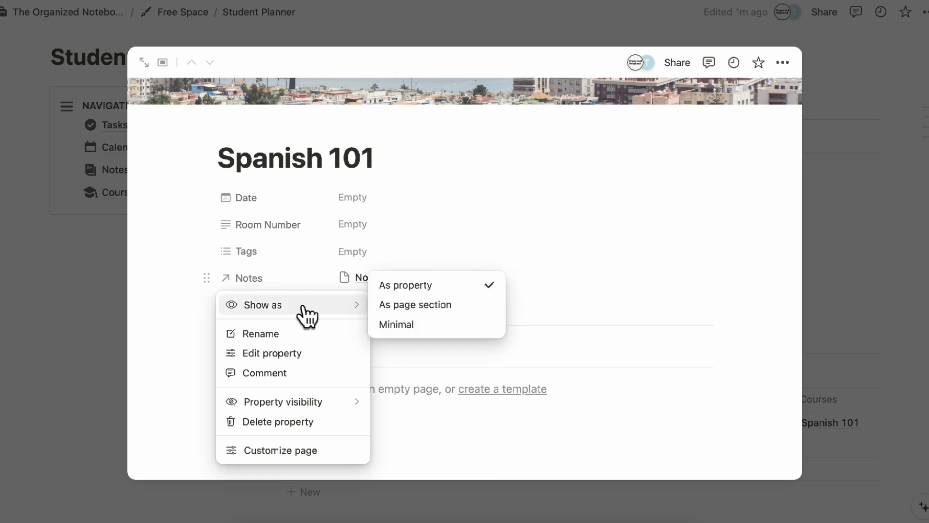
left_click(416, 304)
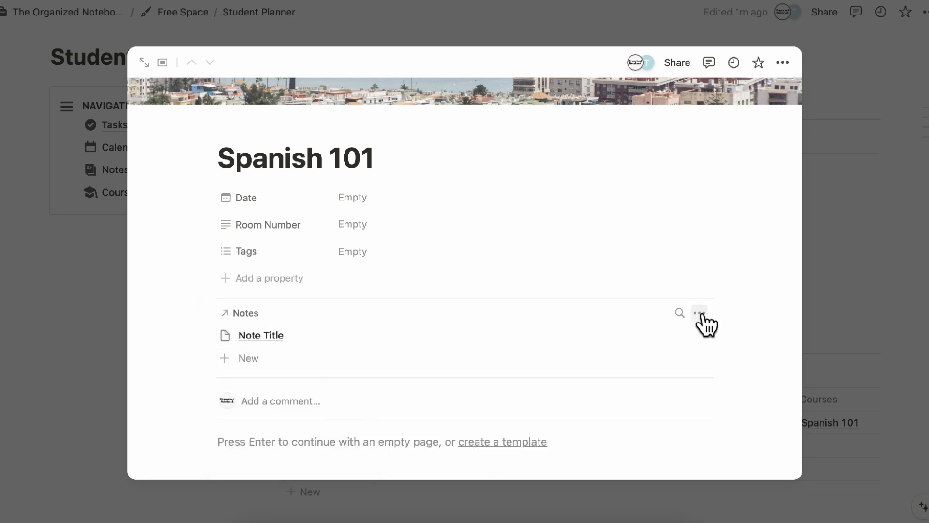
left_click(846, 231)
Add a relation property to the calendar's Assignment entry linked to the Courses database and shown on Courses as well.
scroll(843, 234, "down", 10)
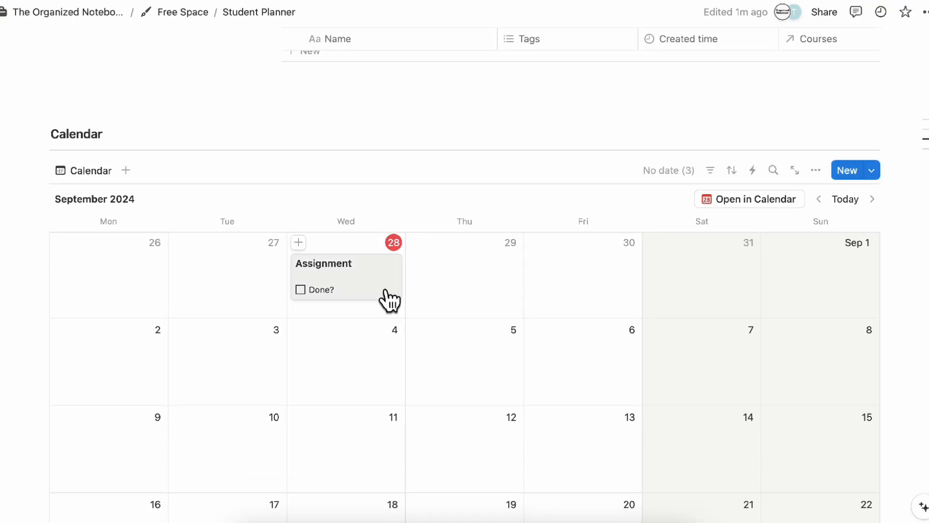
left_click(381, 290)
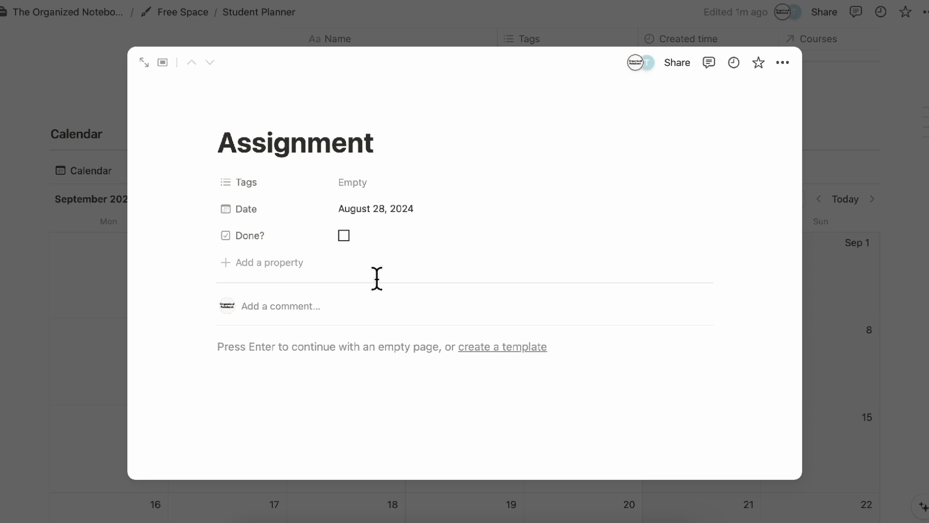
left_click(269, 264)
type("re")
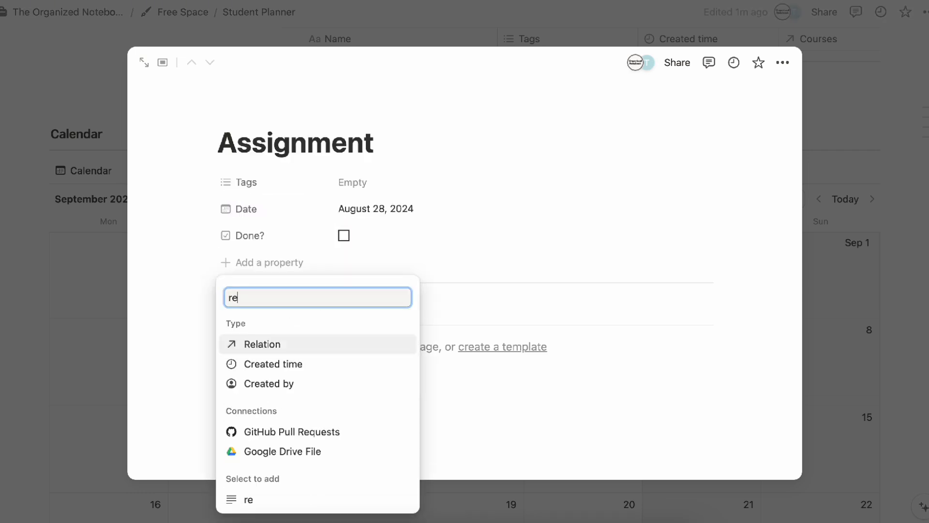
type("lation")
left_click(273, 344)
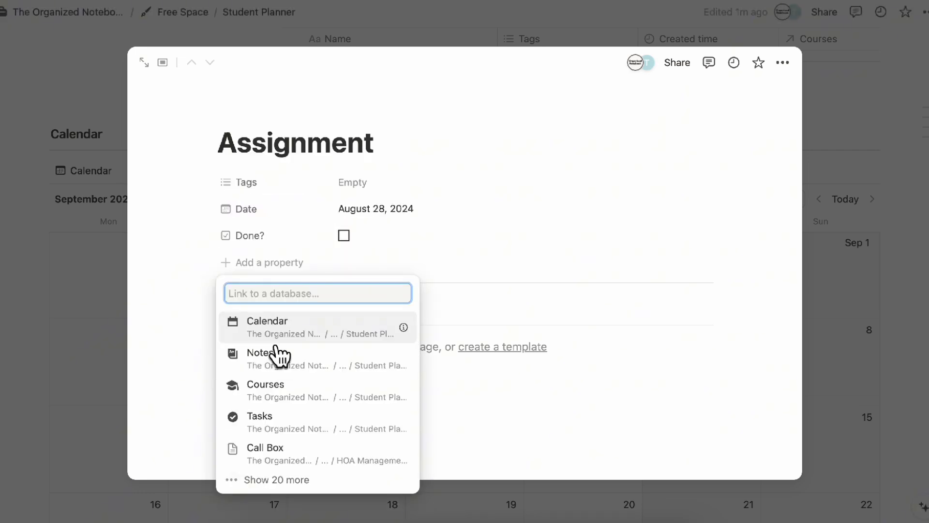
left_click(304, 397)
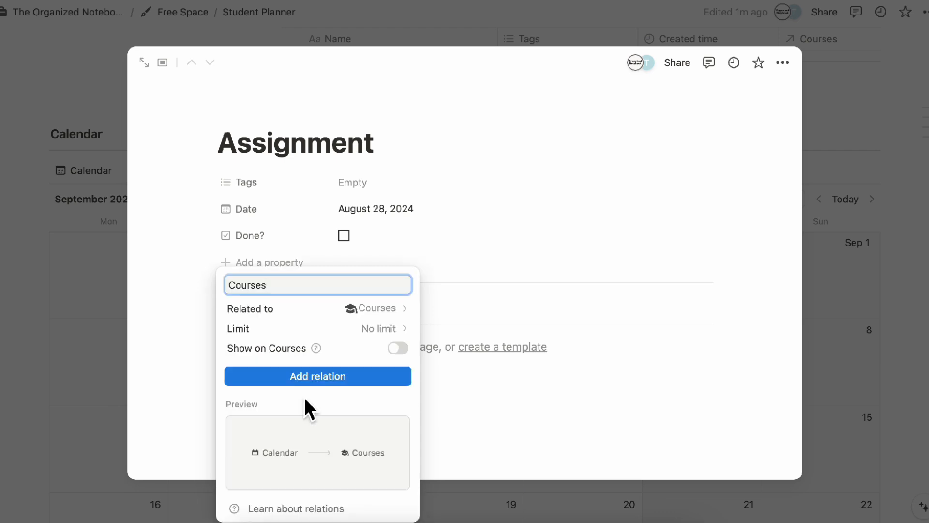
left_click(396, 349)
left_click(361, 377)
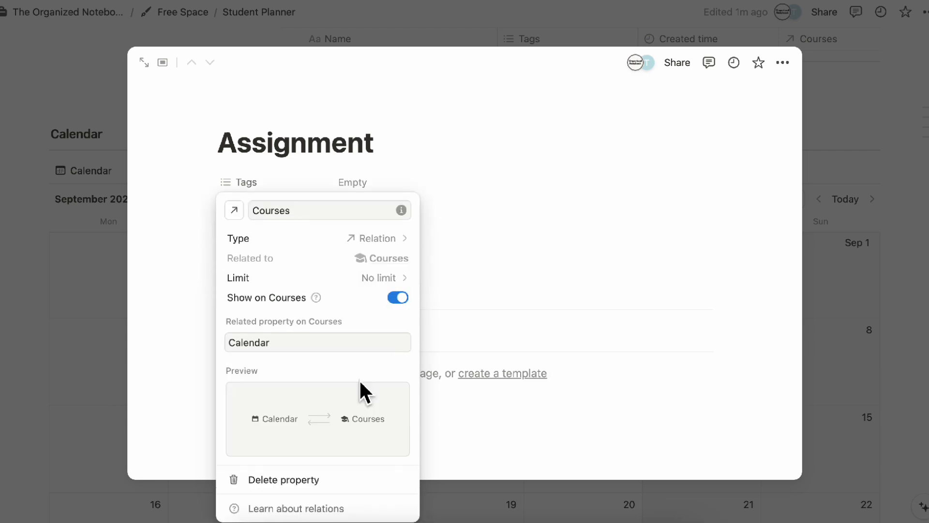
left_click(462, 247)
Link the Assignment entry to the Spanish 101 course and close the entry.
left_click(411, 261)
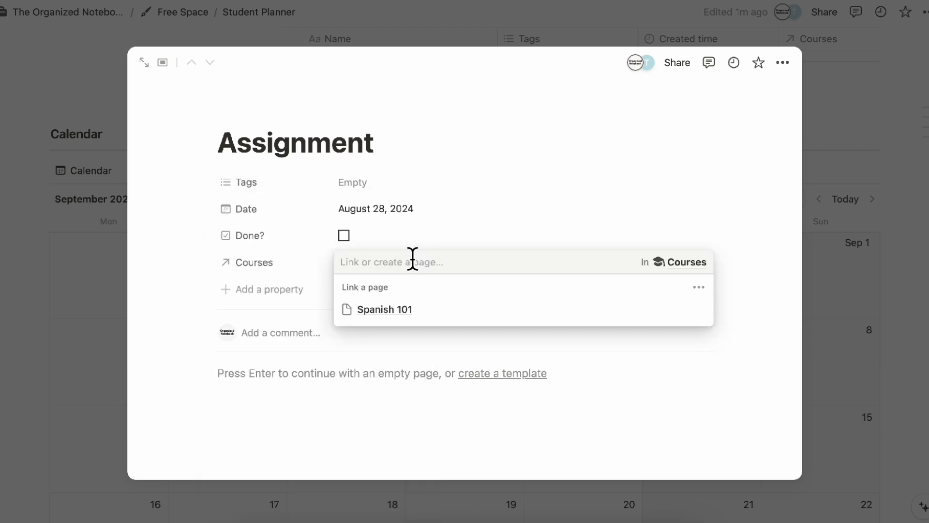
left_click(413, 312)
left_click(460, 244)
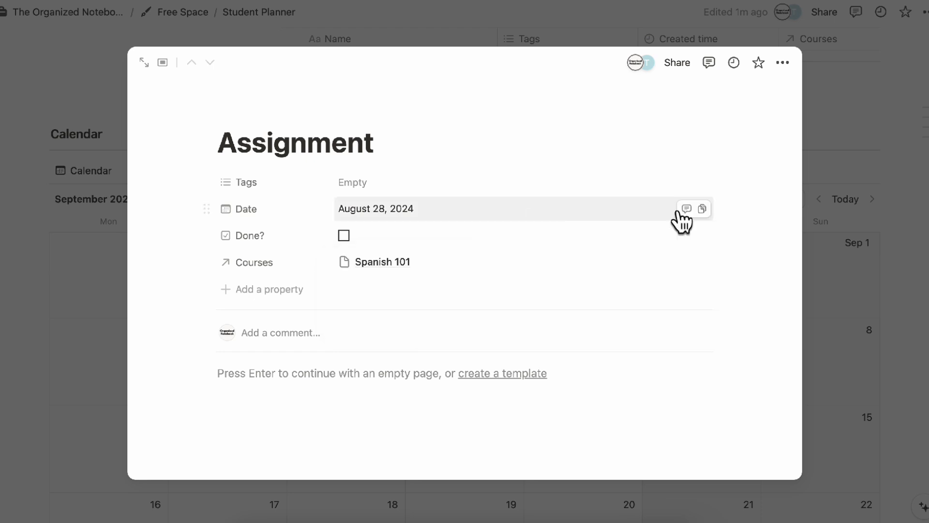
left_click(846, 251)
Show the Courses property on the calendar view's cards.
left_click(816, 171)
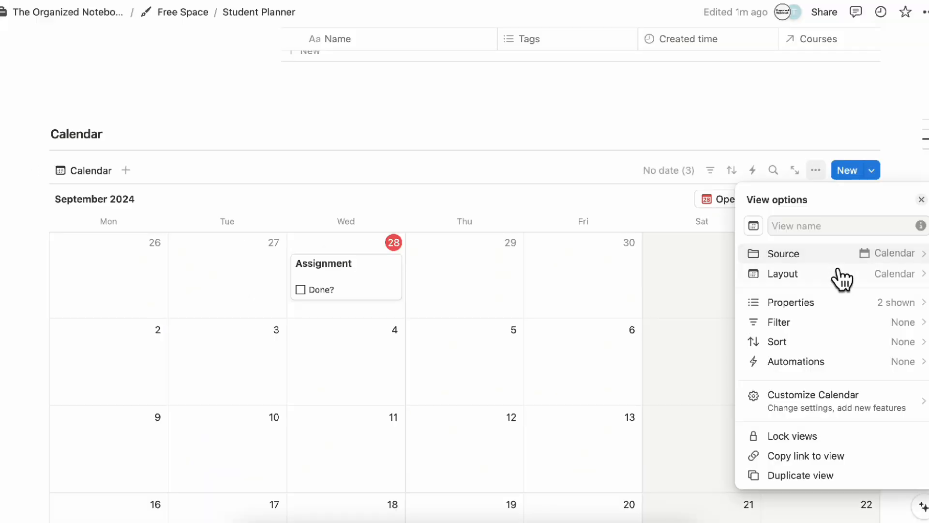
left_click(842, 302)
left_click(907, 383)
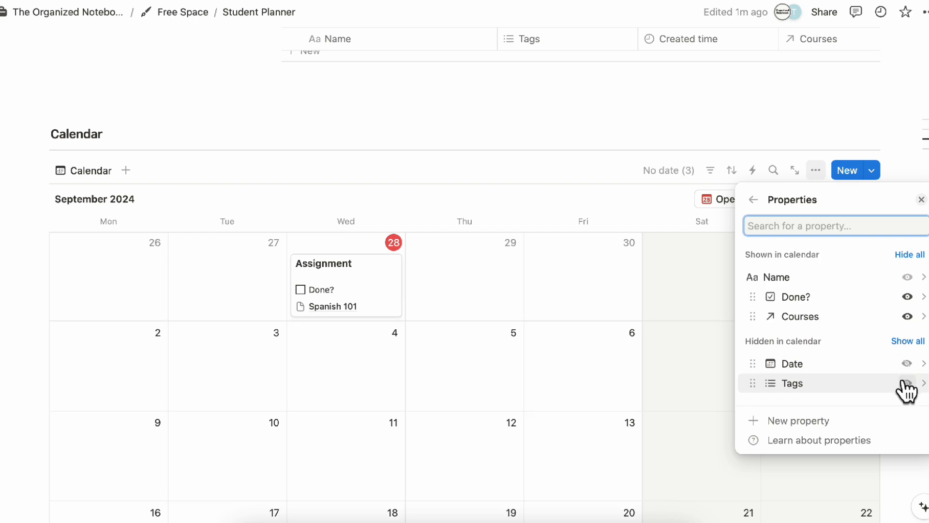
left_click(921, 199)
On the Spanish 101 course page, move the Calendar relation out of the property list to a compact link above the page content.
scroll(441, 321, "up", 8)
left_click(442, 319)
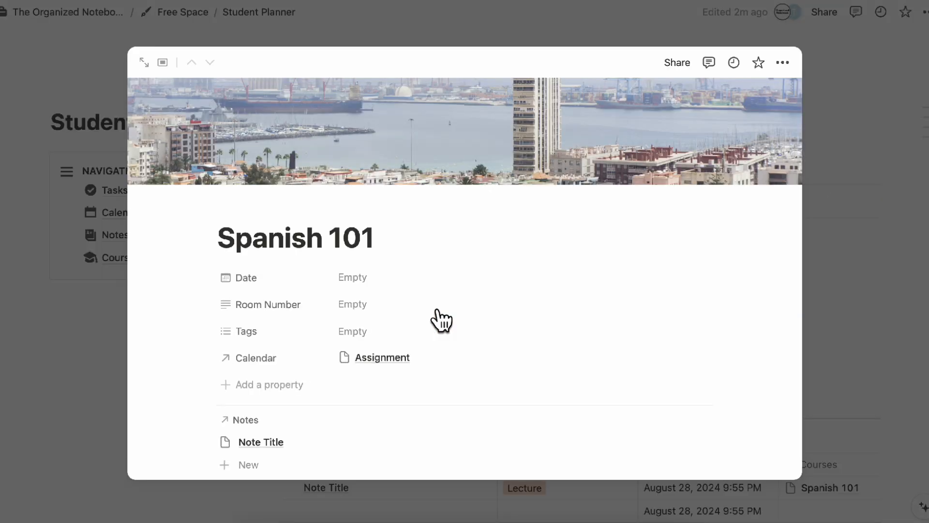
scroll(441, 320, "down", 5)
scroll(431, 300, "up", 2)
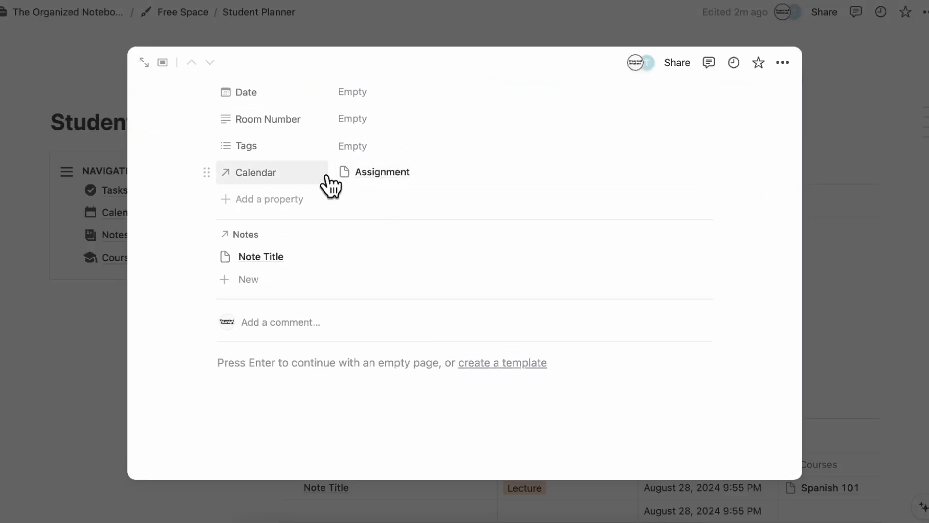
left_click(283, 179)
mouse_move(296, 201)
left_click(392, 223)
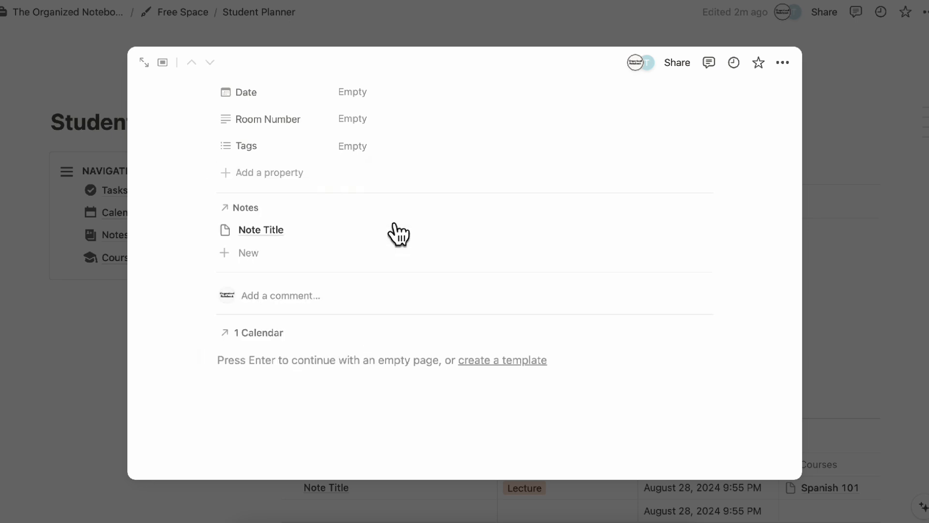
scroll(399, 295, "up", 4)
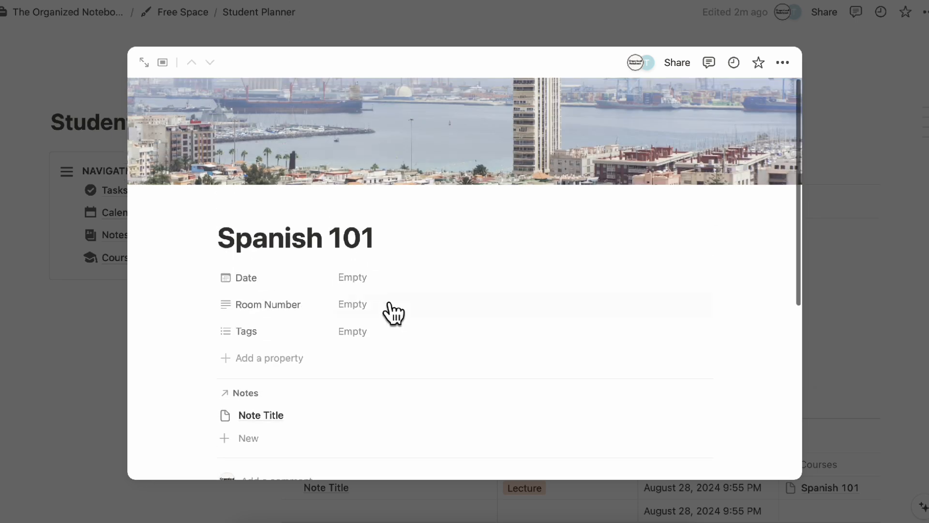
scroll(291, 304, "down", 3)
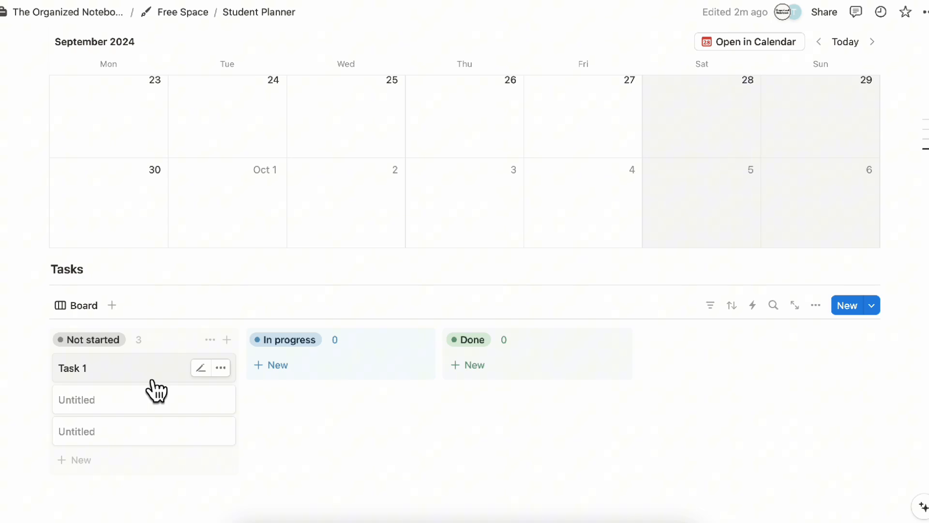
Copy the studywithme.io aesthetic pomodoro timer address and embed it below the navigation callout of the Student Planner page.
scroll(155, 390, "up", 15)
scroll(152, 379, "up", 1)
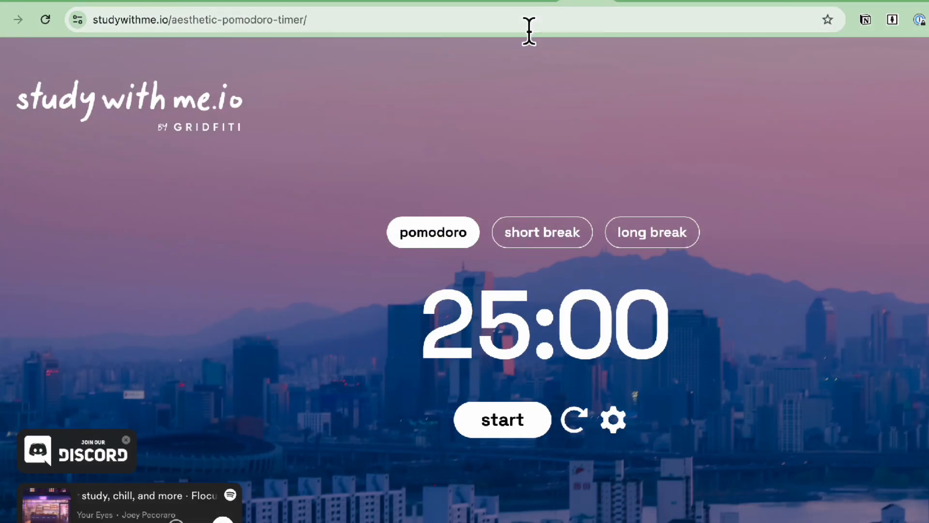
left_click(529, 31)
key("super+c")
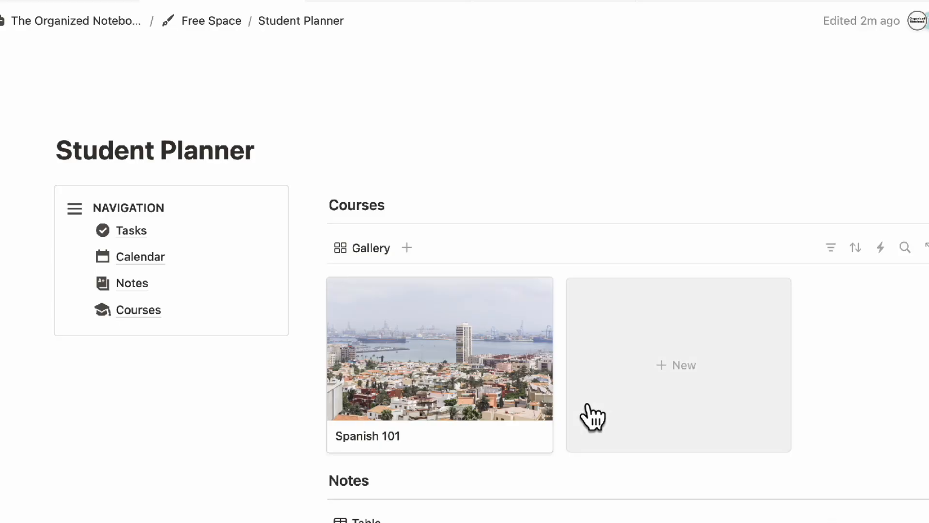
left_click(130, 370)
key("shift+Tab")
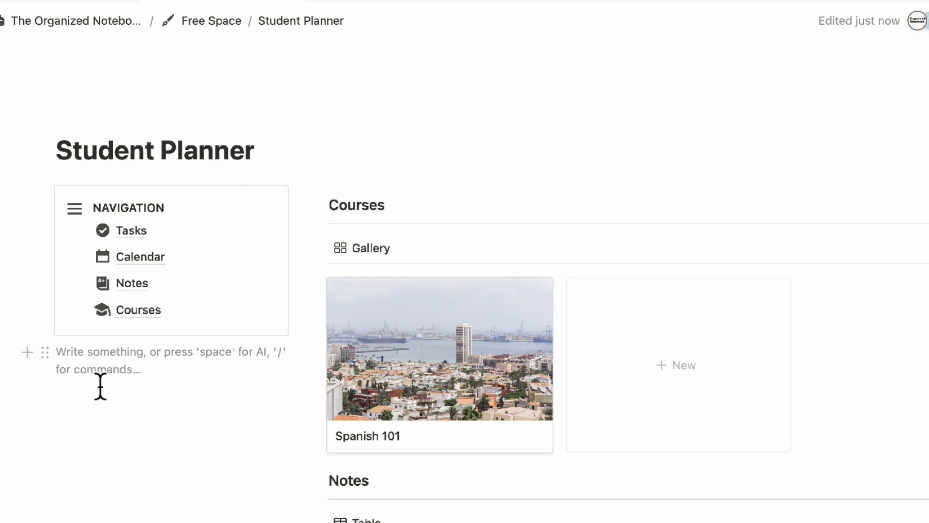
key("super+v")
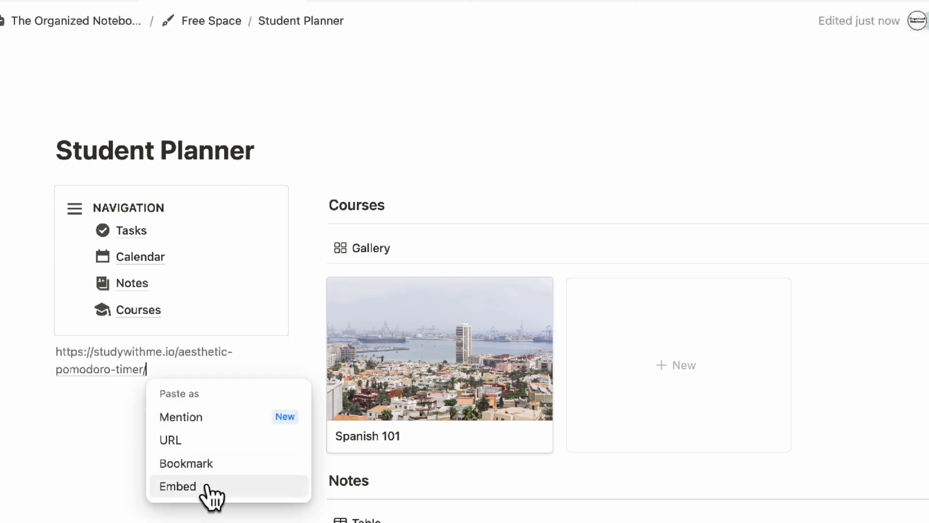
left_click(211, 494)
Adjust the pomodoro embed's height to fit the timer down to its start control, and pause the timer.
scroll(243, 373, "down", 5)
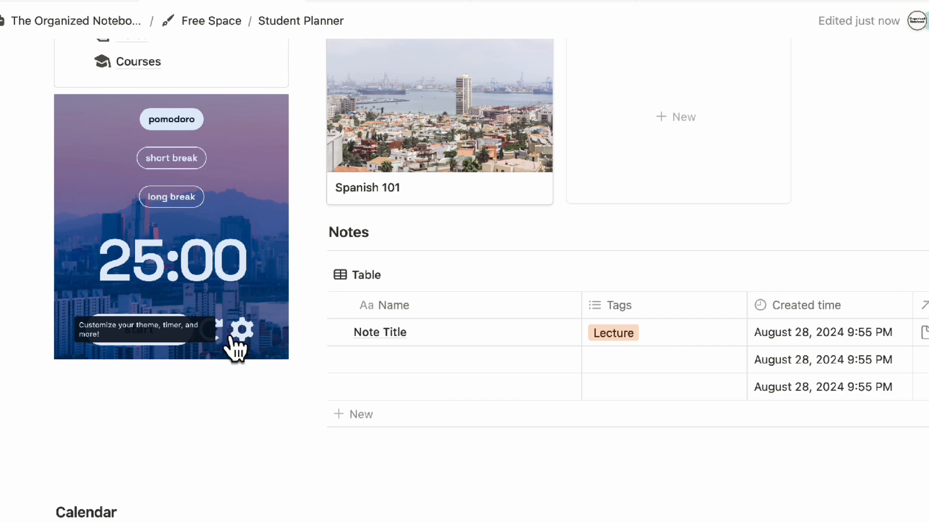
scroll(186, 373, "up", 3)
left_click_drag(189, 514, 191, 494)
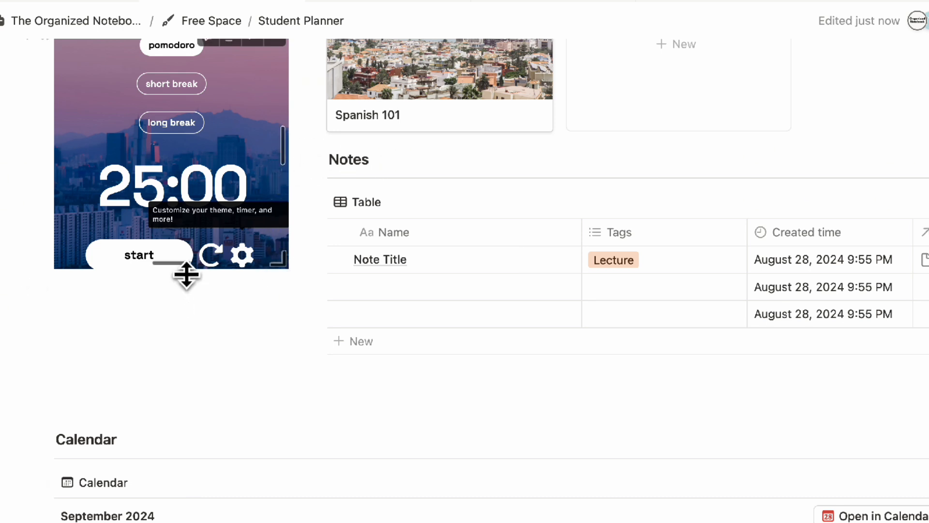
left_click_drag(186, 276, 185, 298)
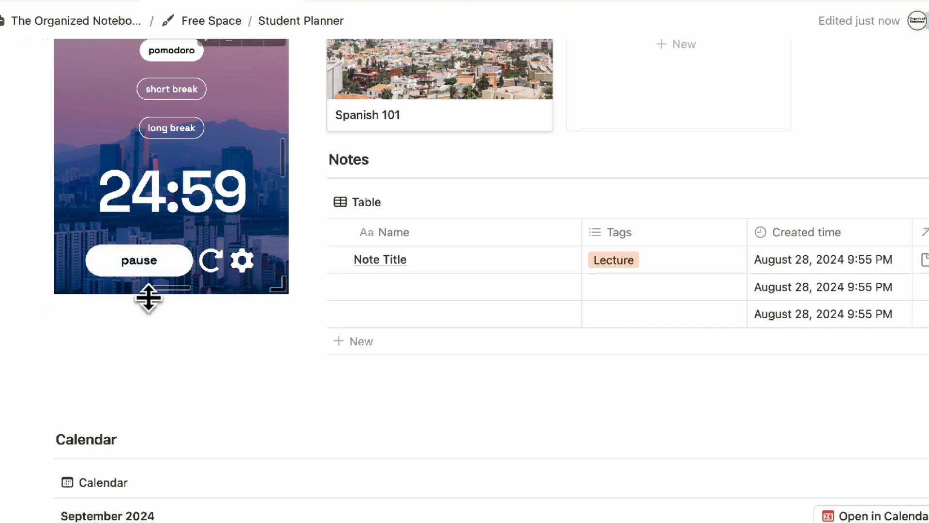
left_click(143, 271)
scroll(150, 290, "up", 3)
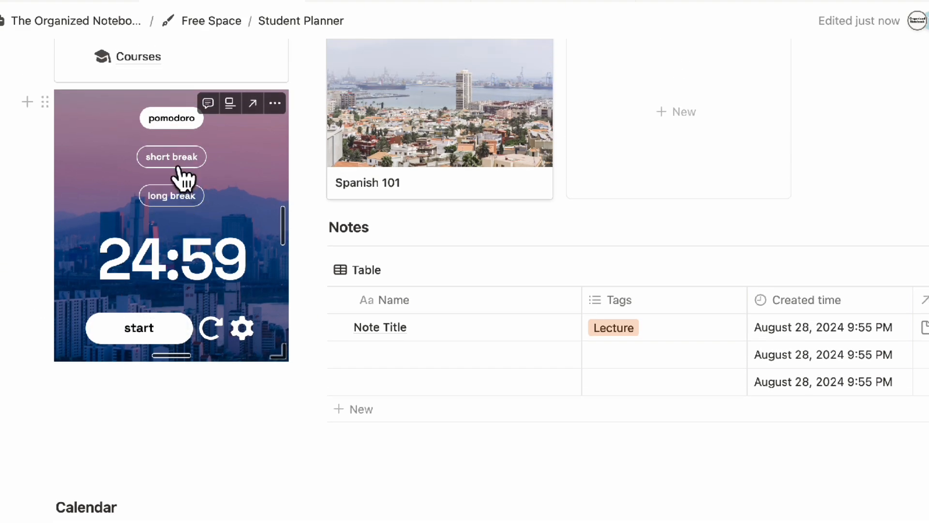
scroll(332, 212, "up", 6)
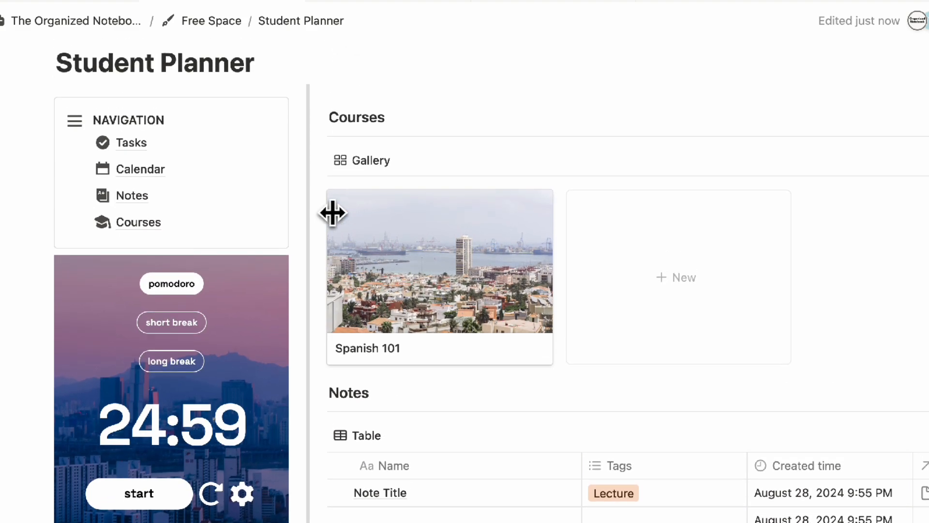
scroll(332, 212, "up", 4)
mouse_move(277, 411)
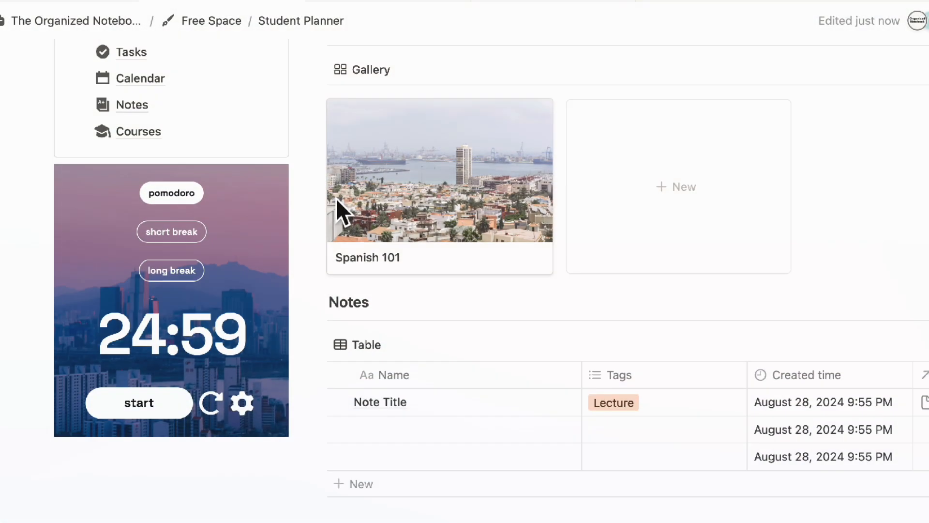
Create a new template in the Notes database titled "Lecture Notes".
scroll(337, 204, "down", 3)
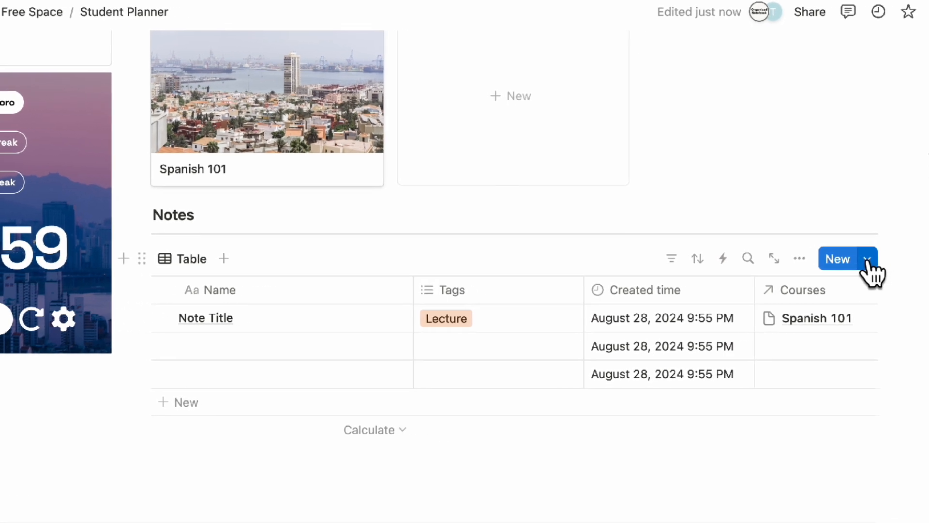
left_click(856, 260)
left_click(712, 370)
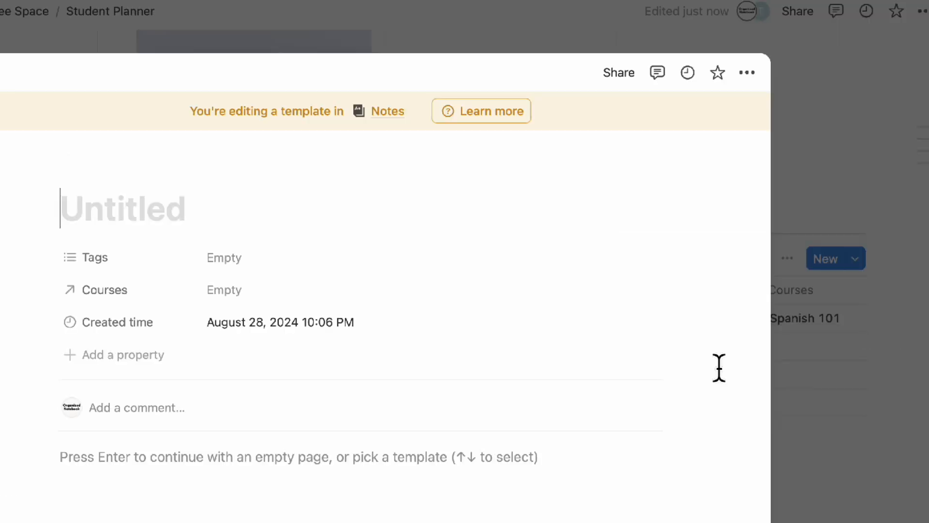
type("Lecture Notes")
Add a "Main Topics" heading with a divider beneath it to the Lecture Notes template.
left_click(204, 477)
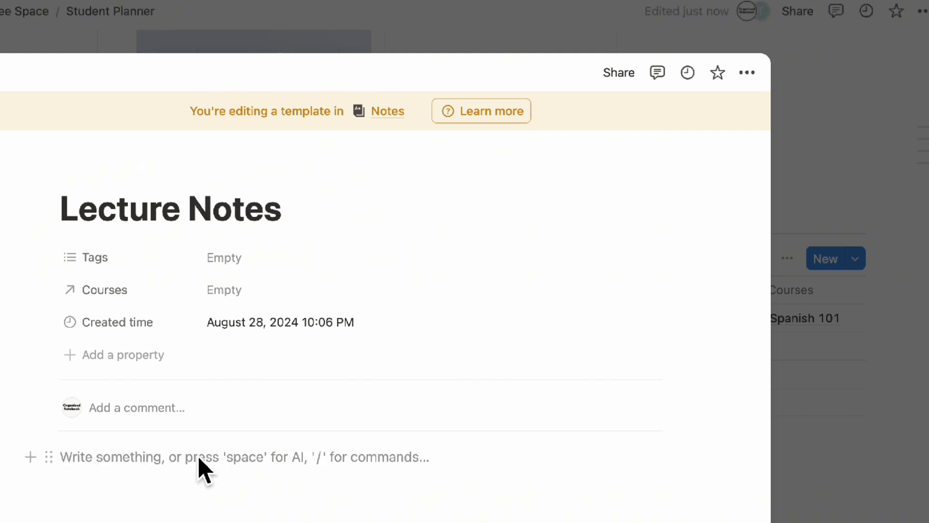
type("Ma")
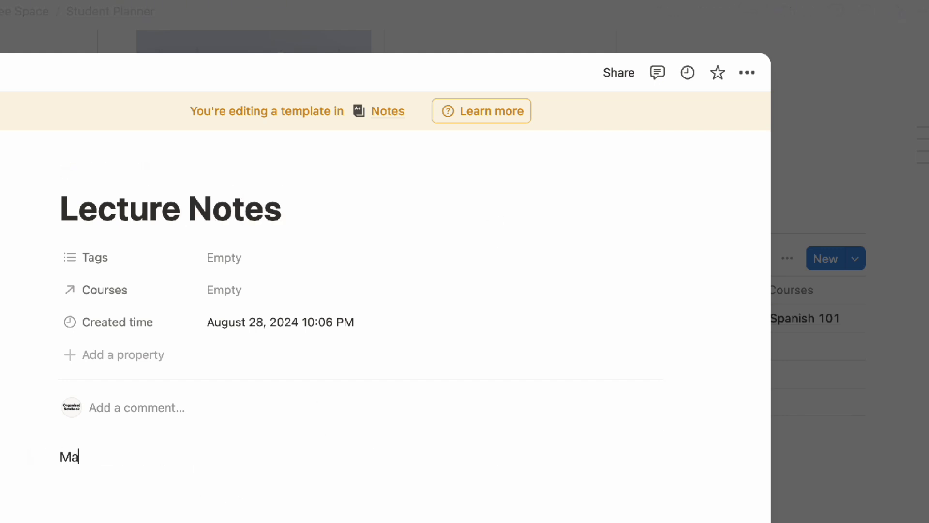
type("in Topics")
key("Return")
type("/divid")
key("Return")
key("space")
key("Escape")
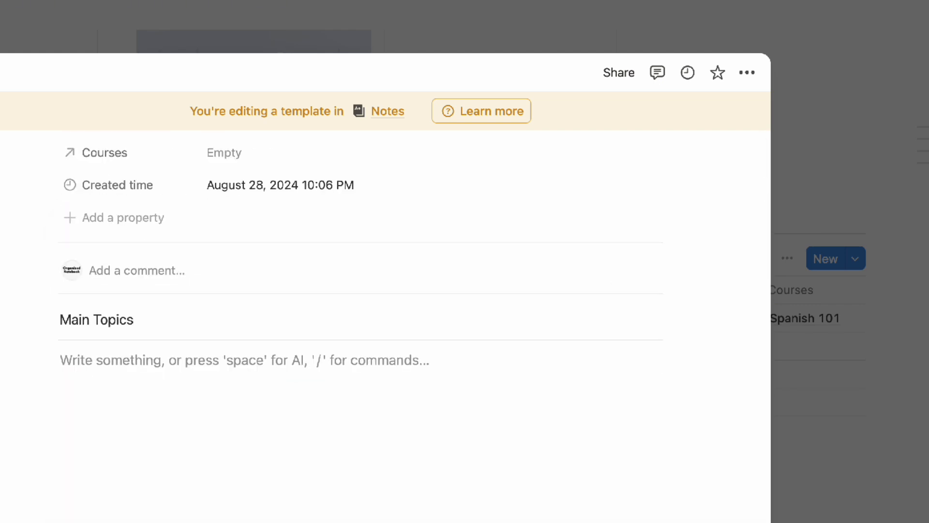
Add a bulleted list of four empty items below the Main Topics divider.
type("-")
key("Return")
key("Return")
key("Return")
key("Return")
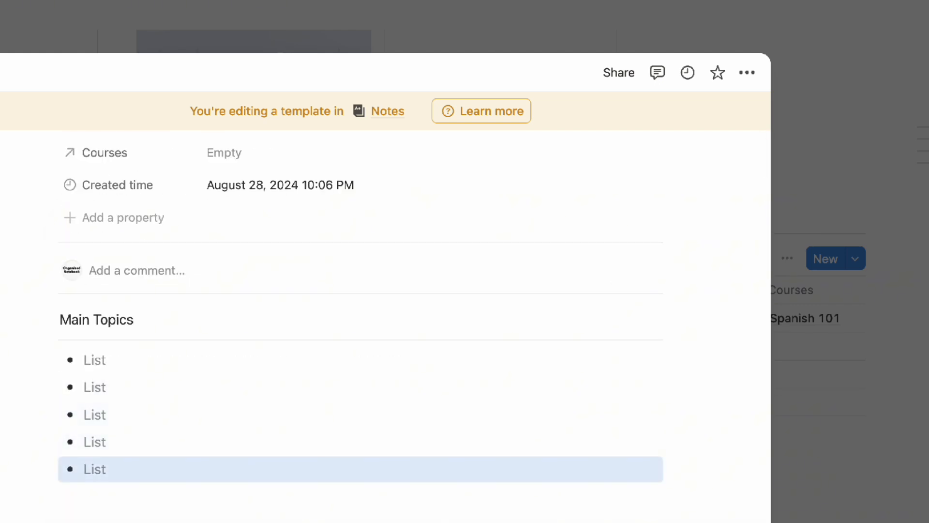
key("BackSpace")
Add a "Summary" heading with a divider and a bulleted list of four empty items below it.
type("/h")
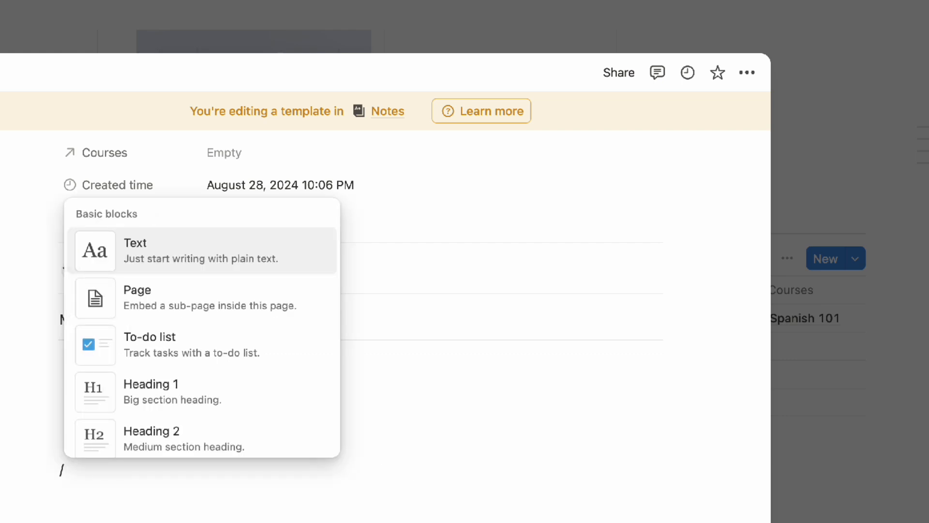
key("Return")
type("Summary")
key("Return")
type("/divid")
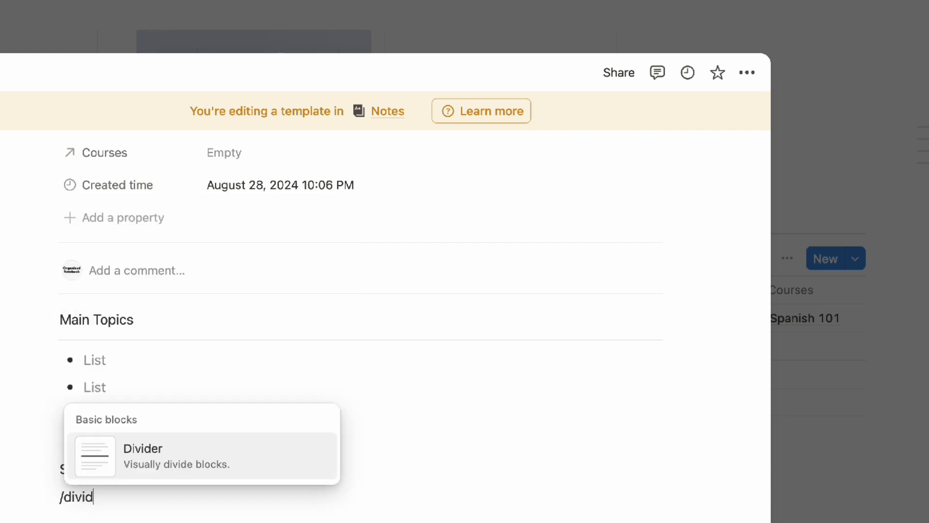
key("Return")
type("-")
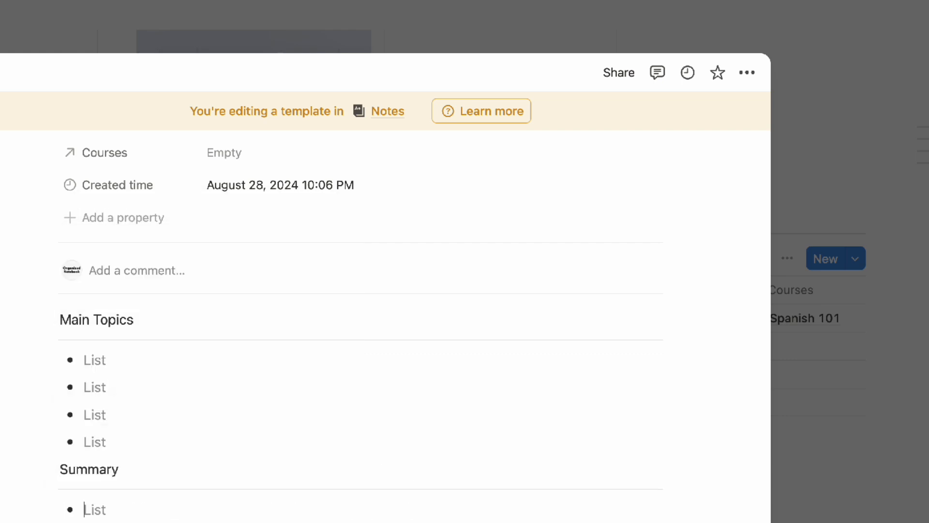
key("Return")
key("Return")
key("Return")
Tag the Lecture Notes template as Lecture and close the template.
scroll(278, 442, "up", 5)
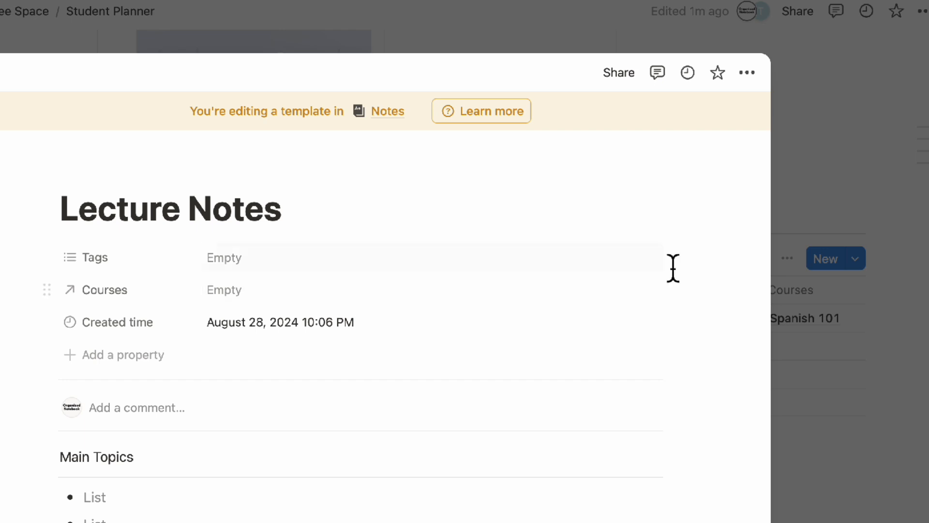
left_click(476, 264)
left_click(423, 340)
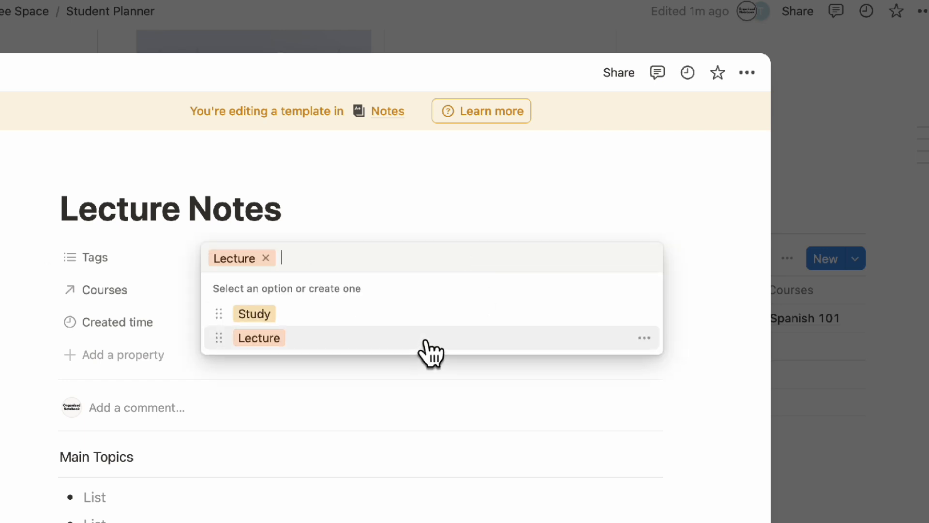
left_click(339, 213)
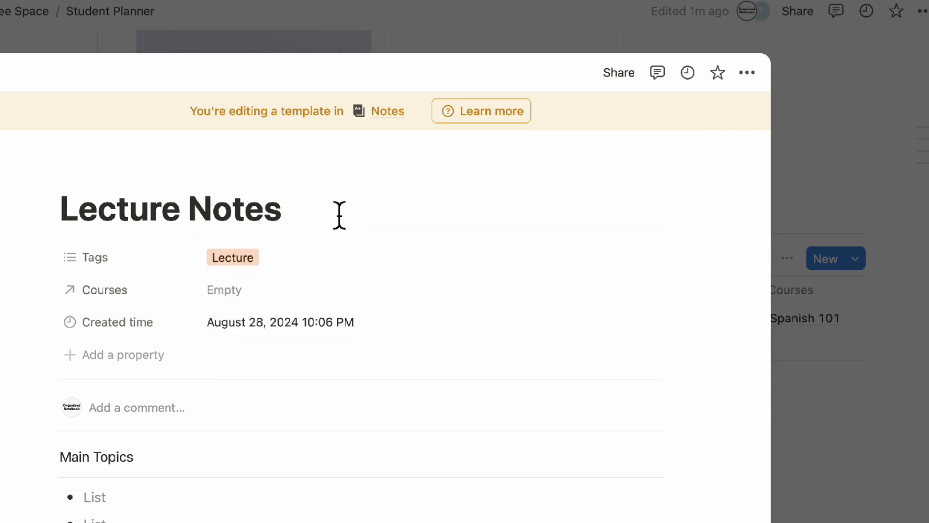
left_click(829, 164)
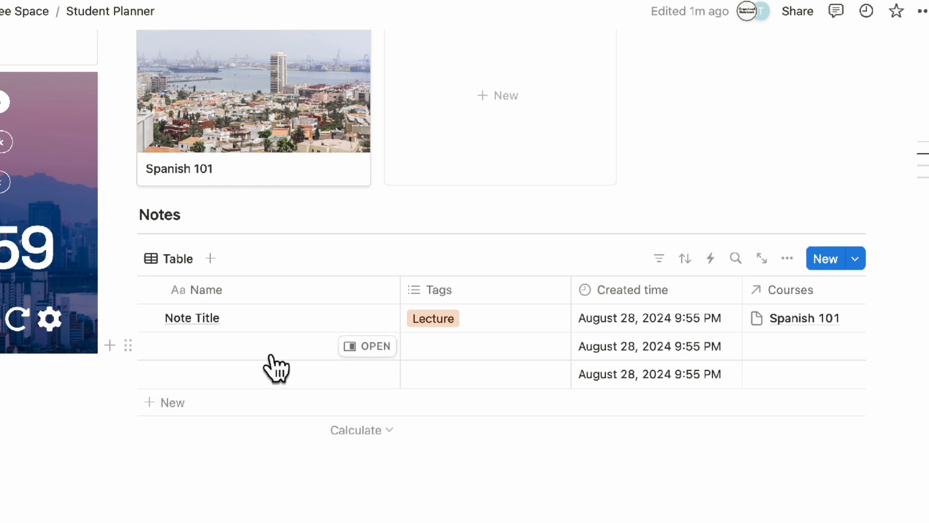
Apply the Lecture Notes template to the first untitled note in the Notes table and close the note.
left_click(363, 347)
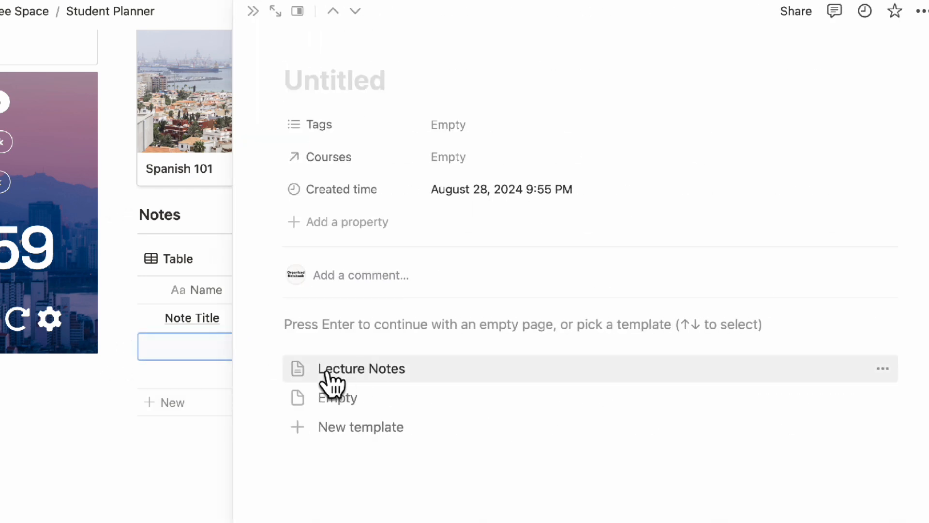
left_click(350, 372)
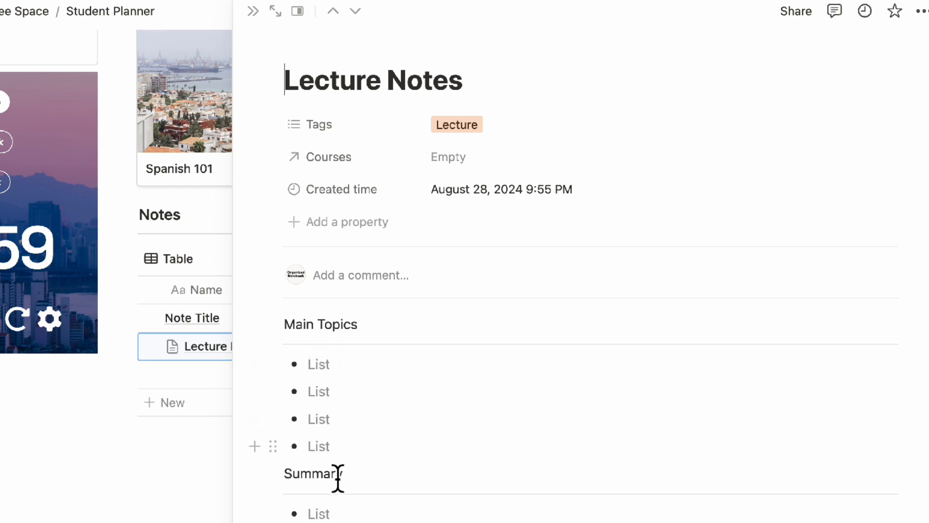
left_click(253, 11)
Create a new template in the Courses database titled "New Course".
scroll(271, 389, "up", 5)
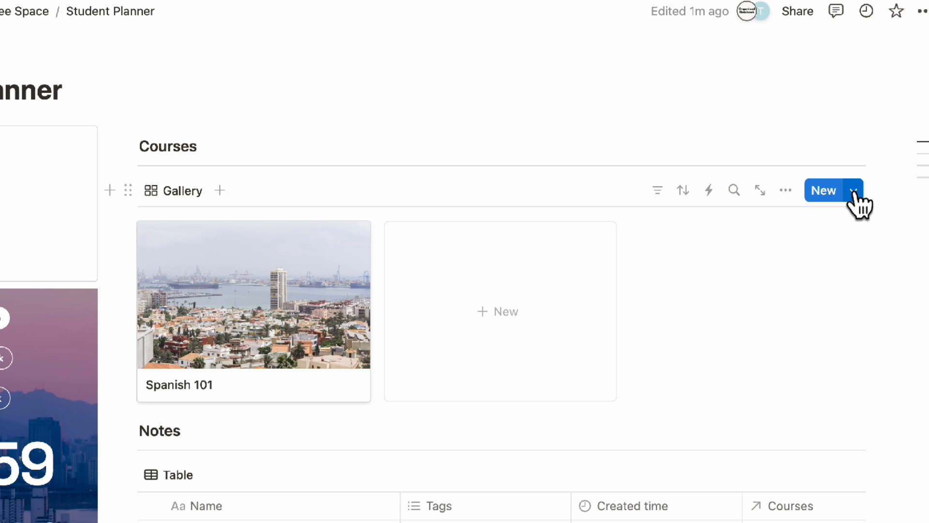
left_click(854, 191)
left_click(771, 311)
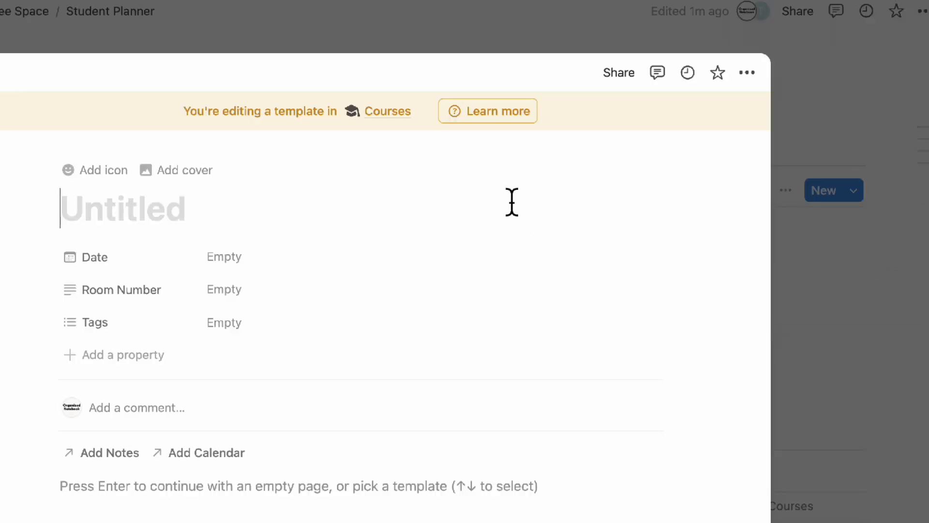
type("New Course")
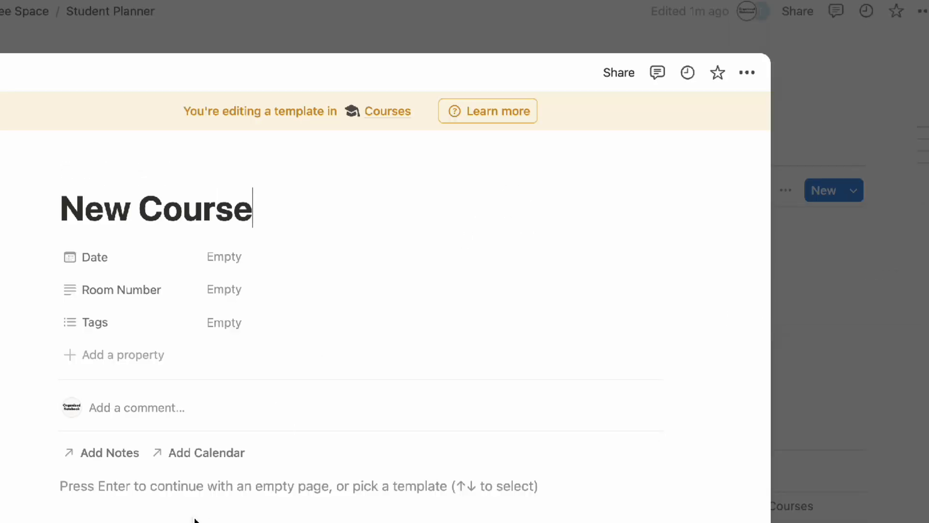
Add a Heading 3 reading "Notes" to the body of the New Course template.
left_click(189, 486)
type("/heading")
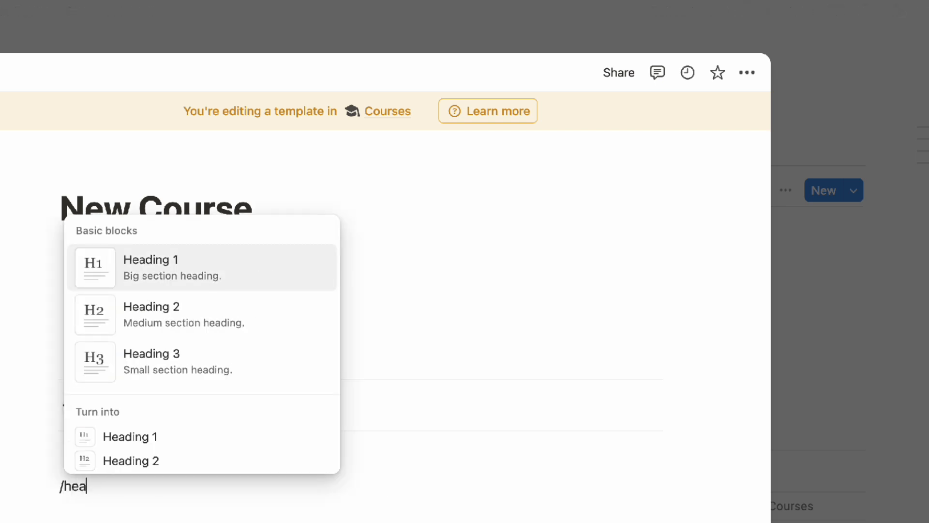
left_click(182, 371)
type("Notes")
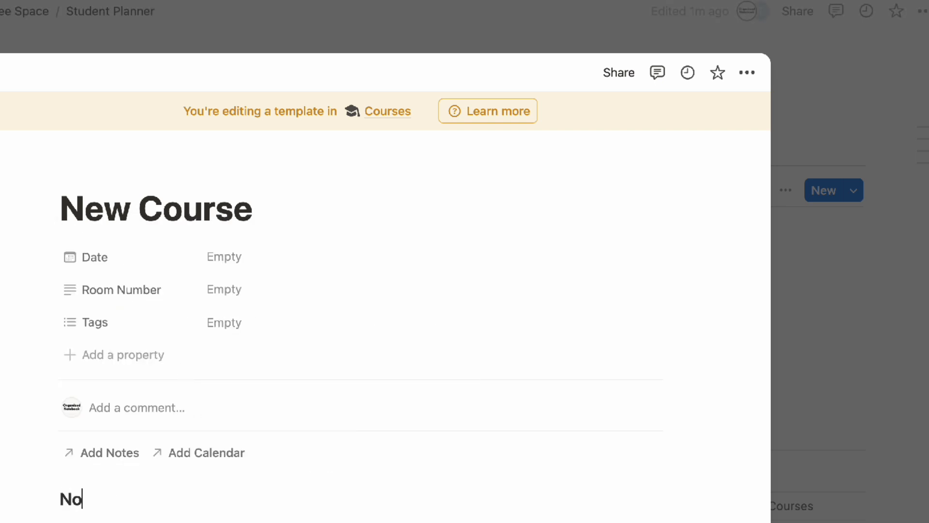
Add a divider below the Notes heading in the New Course template and insert a linked Table view of the Notes database.
type("/divide")
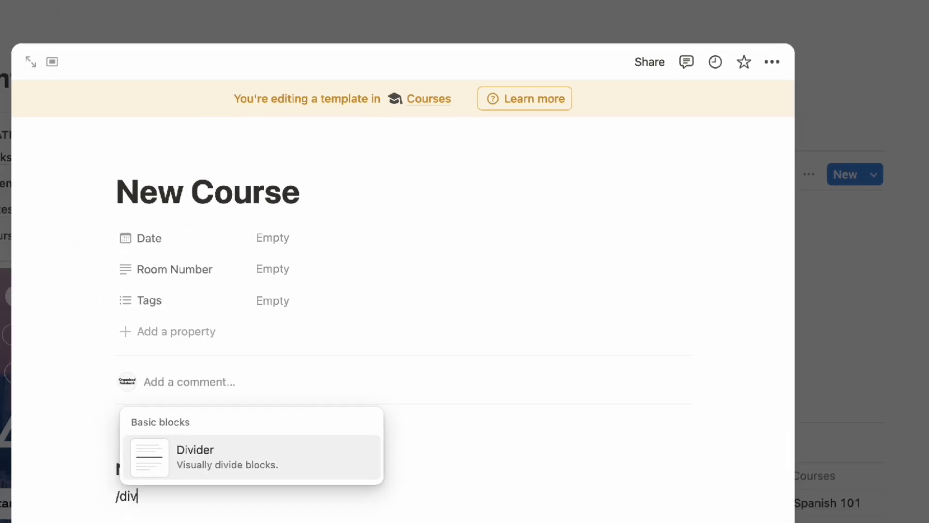
key("Return")
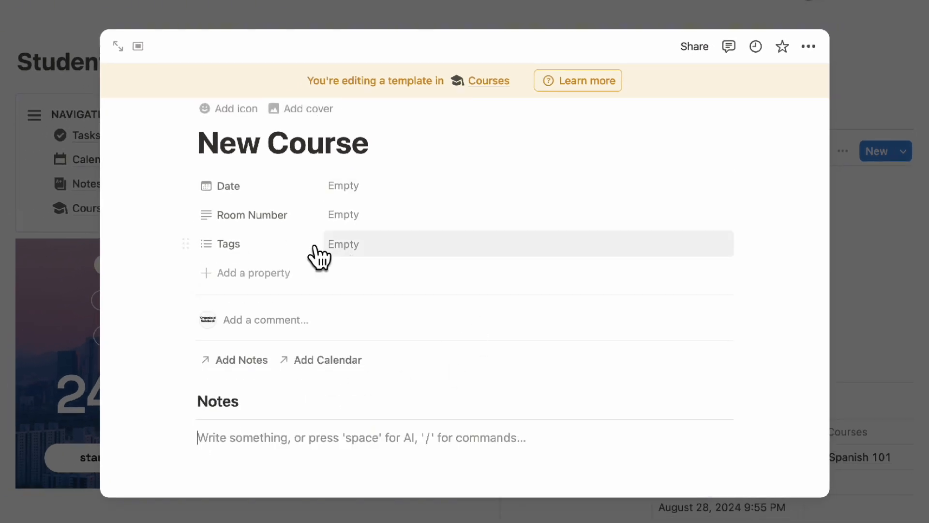
type("/linked")
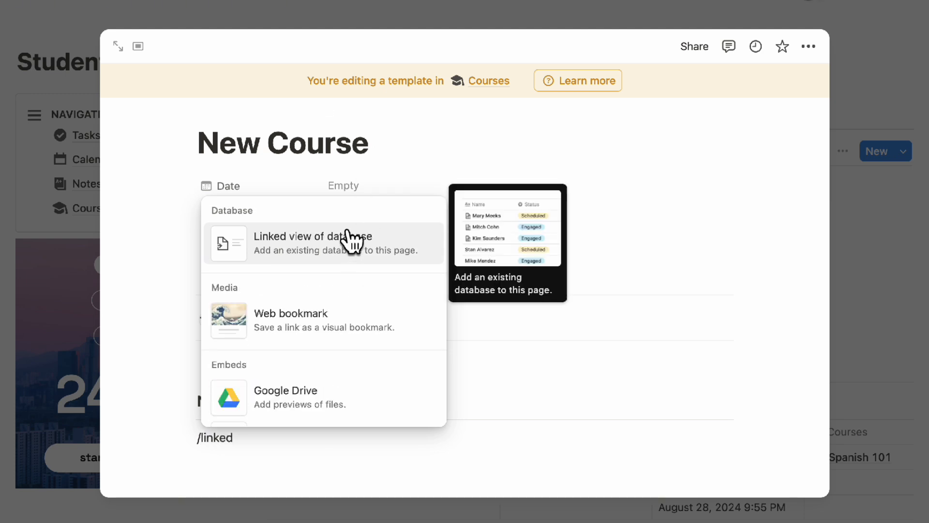
left_click(347, 233)
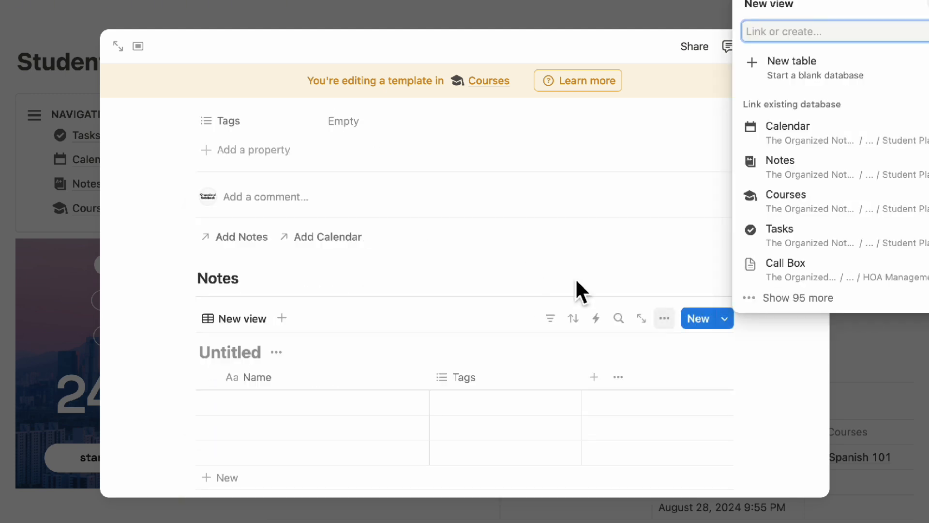
left_click(801, 170)
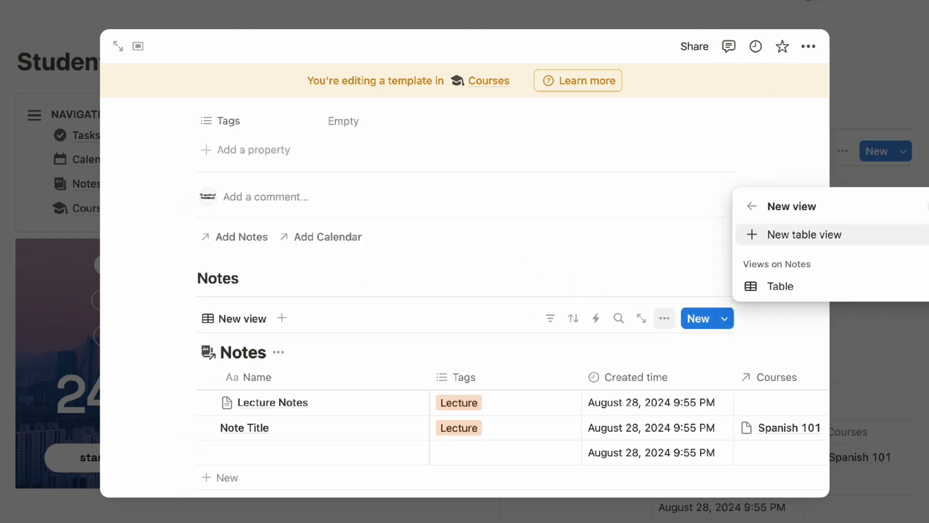
left_click(773, 289)
left_click(513, 349)
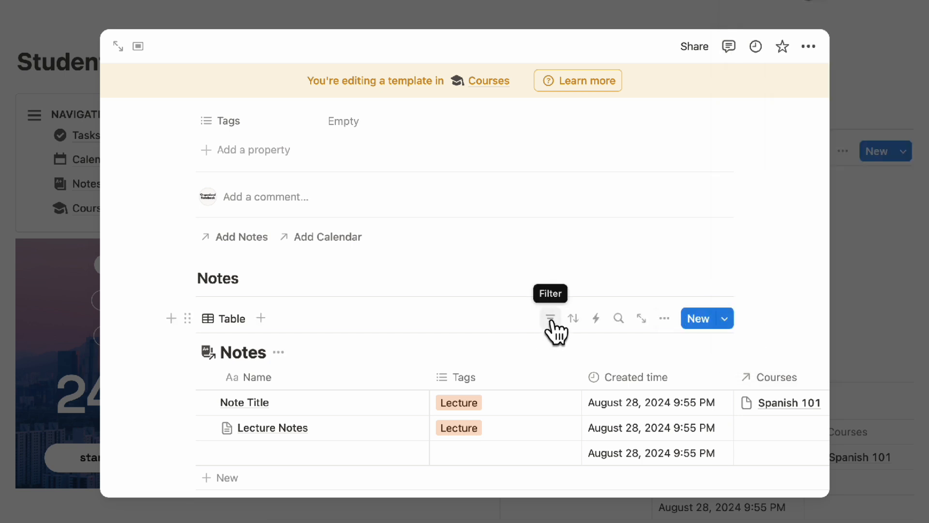
Filter the linked Notes table to Courses containing New Course and save the filter for everyone.
left_click(550, 318)
left_click(530, 404)
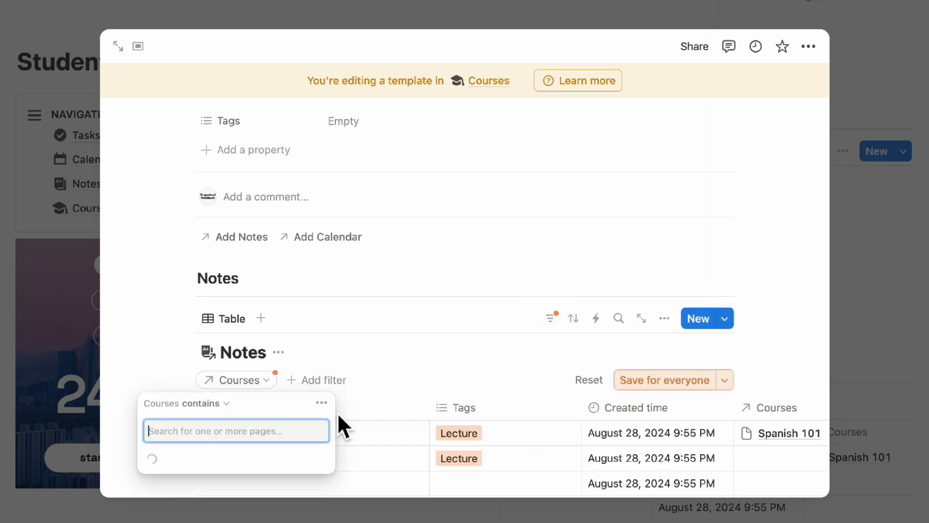
left_click(261, 460)
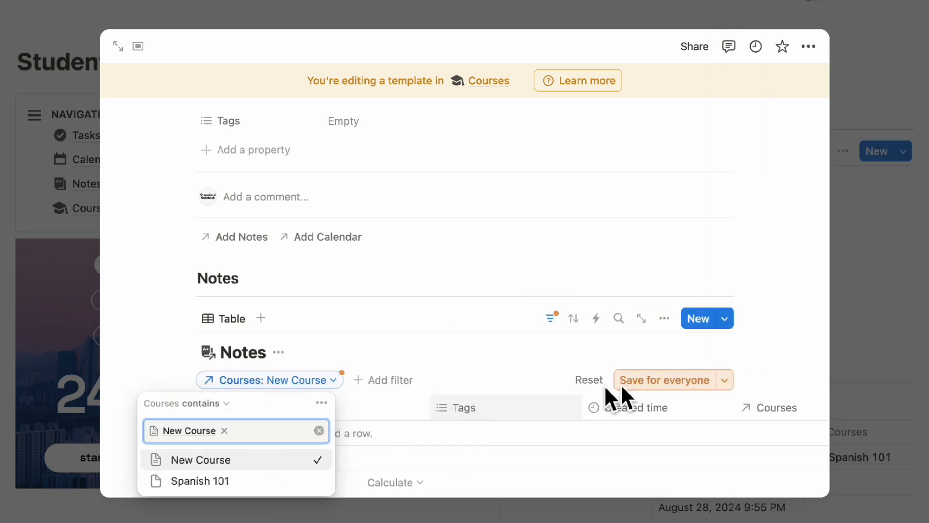
left_click(658, 381)
Hide the linked Notes table's database title and close the New Course template.
left_click(280, 353)
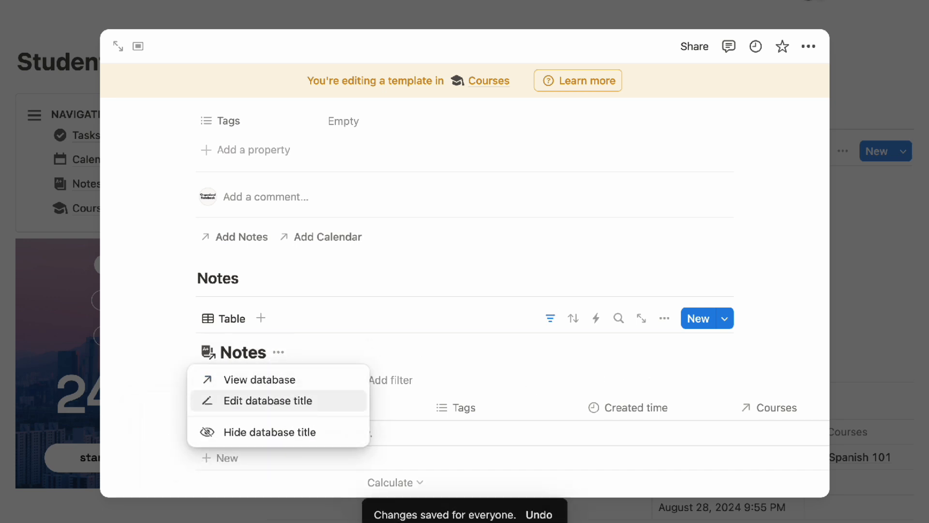
left_click(290, 432)
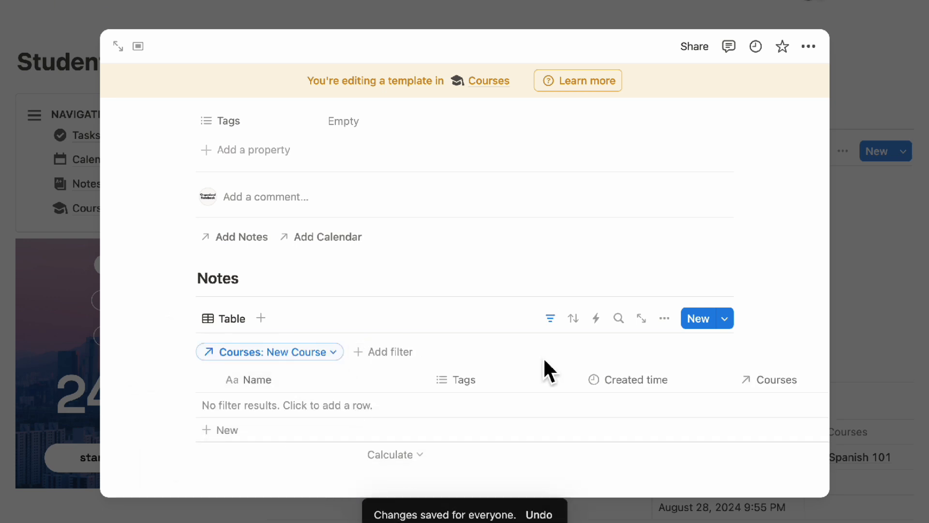
left_click(892, 234)
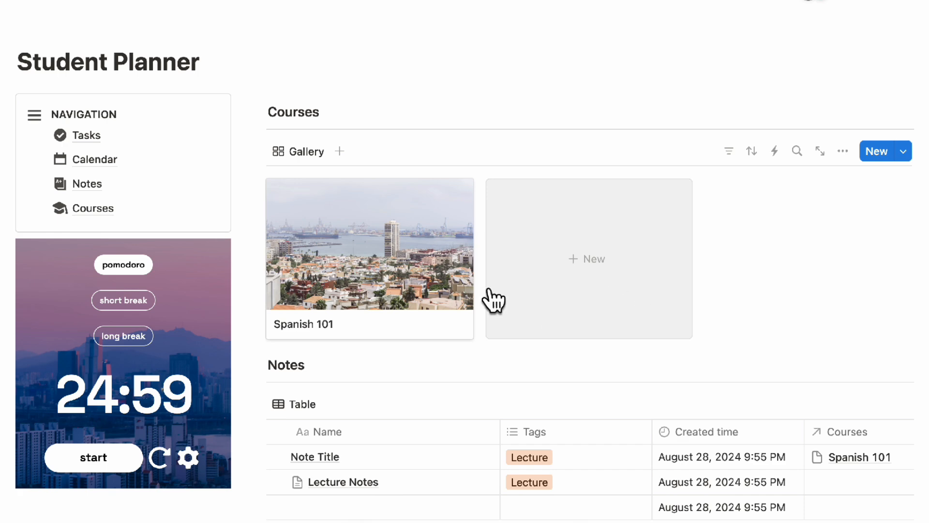
Open the Spanish 101 course page and apply the New Course template to it.
left_click(416, 291)
scroll(415, 292, "down", 10)
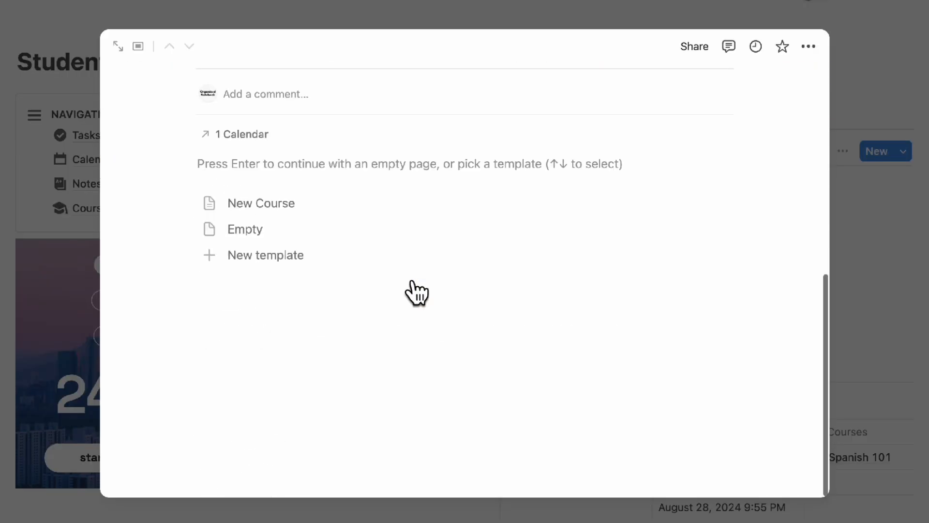
scroll(416, 292, "up", 4)
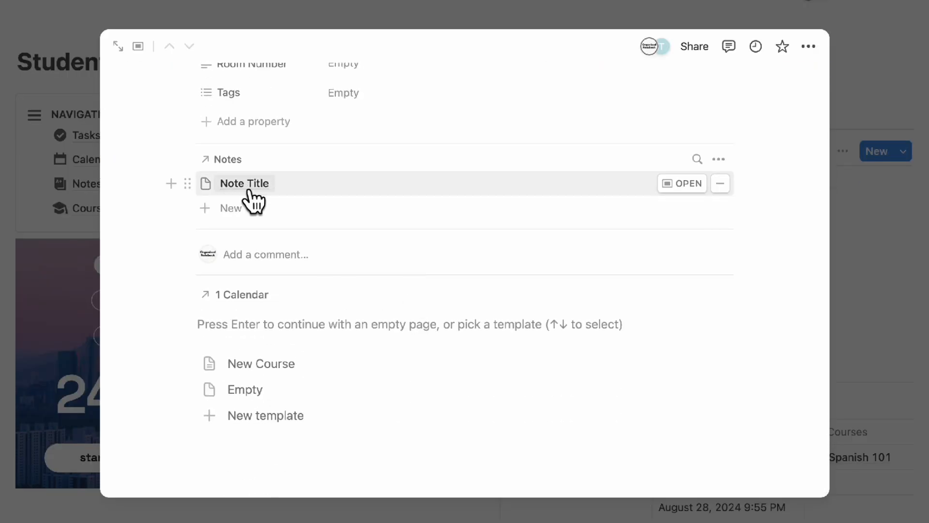
left_click(284, 364)
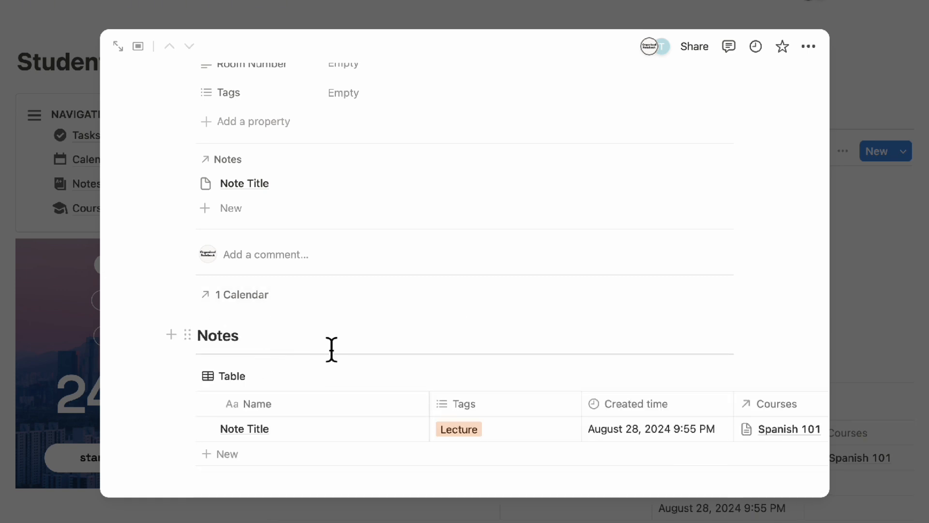
Change how the Notes relation is shown on the Spanish 101 page to a compact link beside the Calendar relation.
scroll(374, 444, "up", 3)
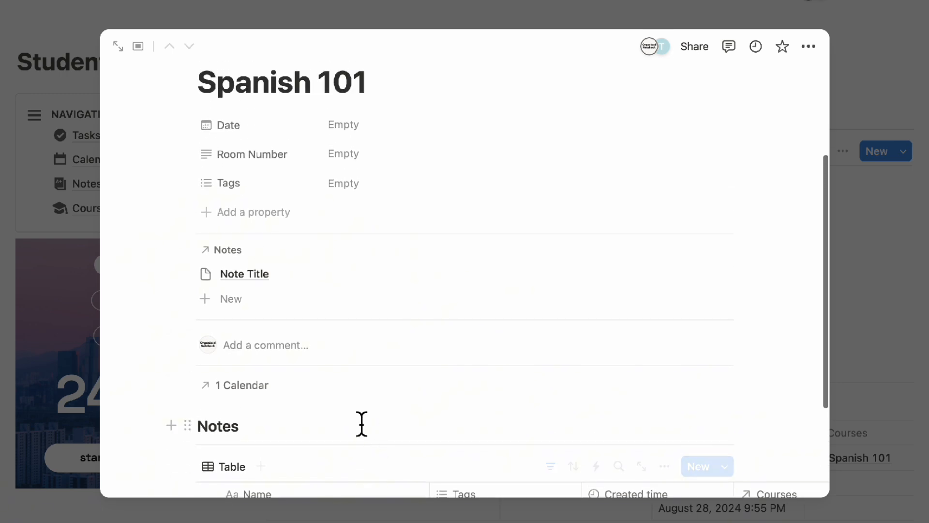
left_click(233, 250)
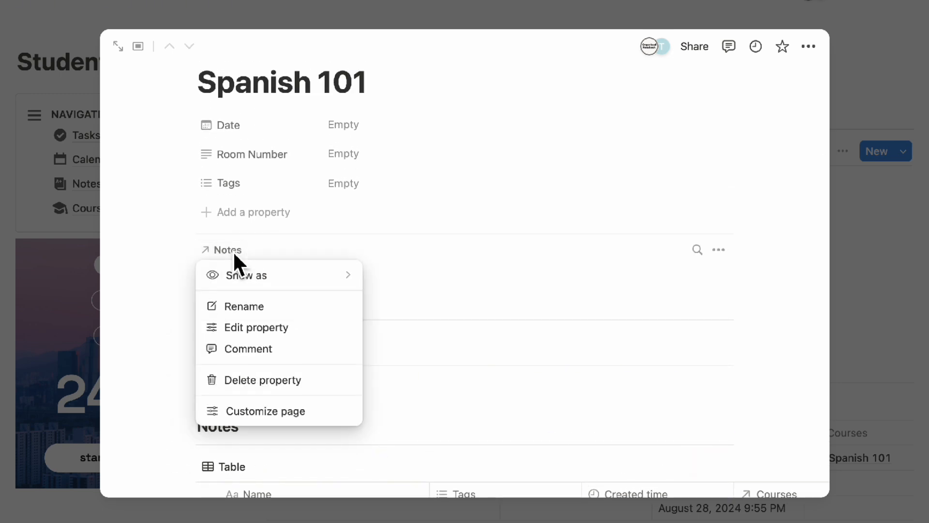
mouse_move(232, 286)
left_click(404, 297)
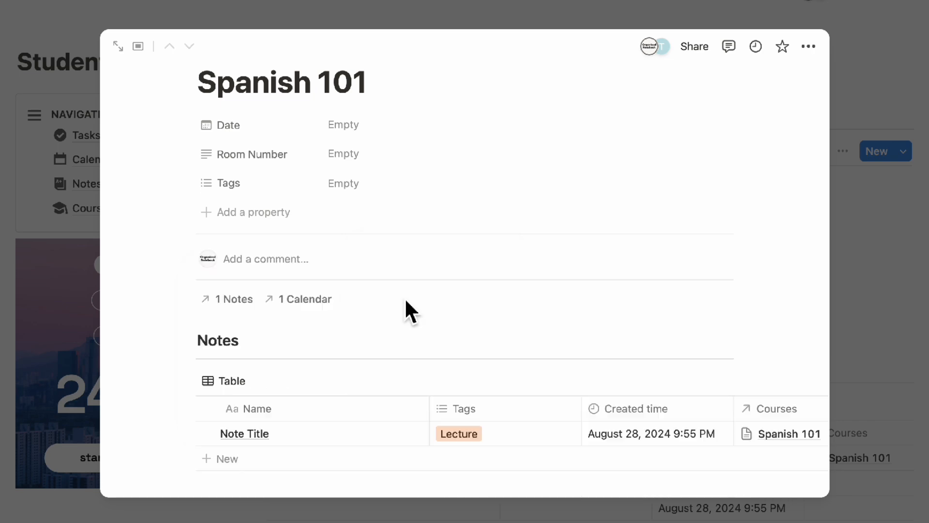
Examine the filtered Notes table on the Spanish 101 page, close it, and look over the Student Planner's sections.
scroll(377, 321, "down", 2)
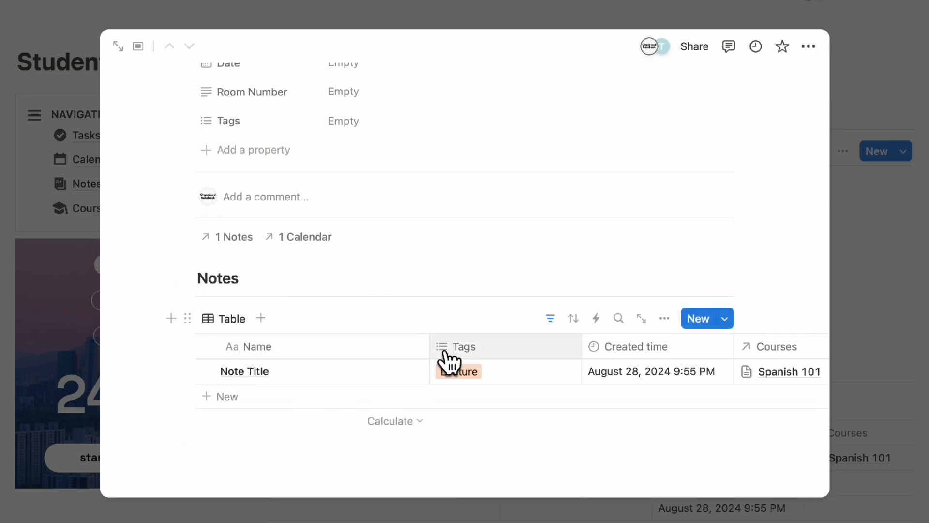
scroll(448, 359, "right", 4)
scroll(448, 360, "left", 4)
scroll(446, 360, "up", 5)
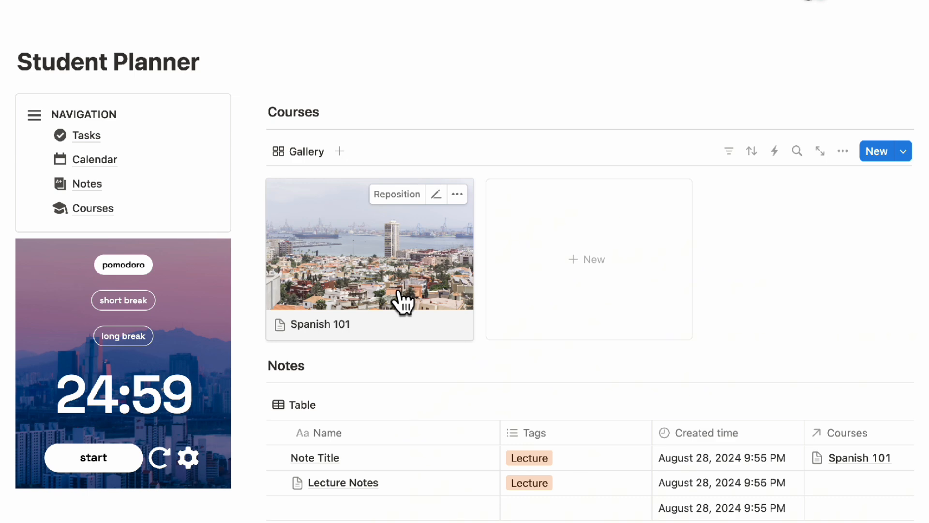
scroll(369, 263, "down", 5)
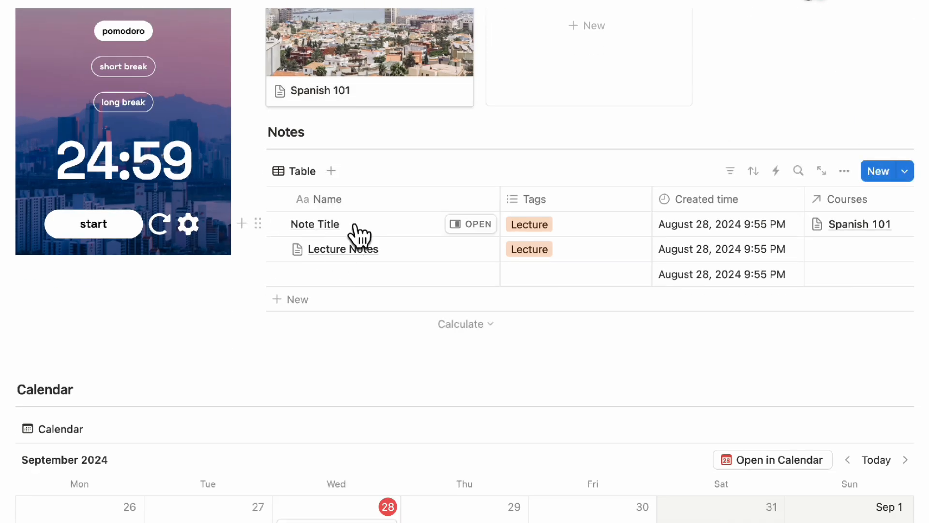
scroll(203, 332, "down", 12)
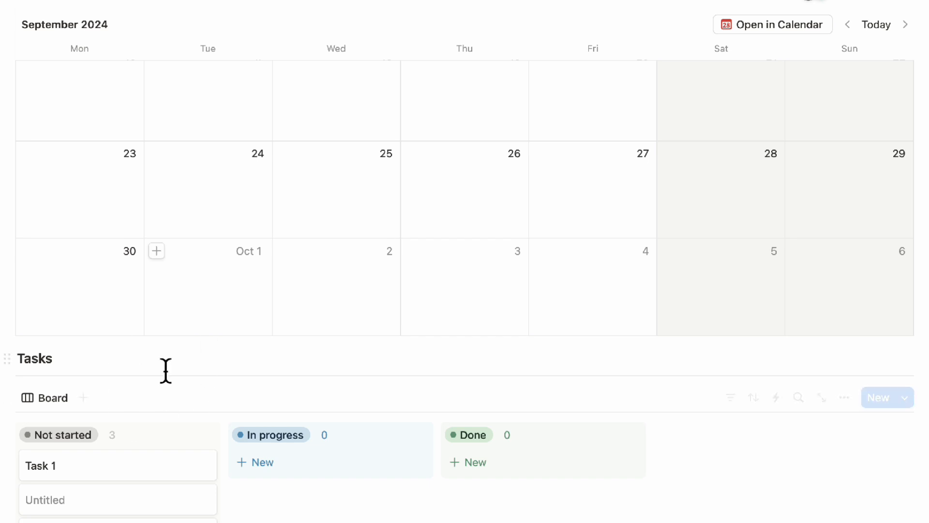
scroll(140, 350, "down", 3)
scroll(173, 388, "up", 20)
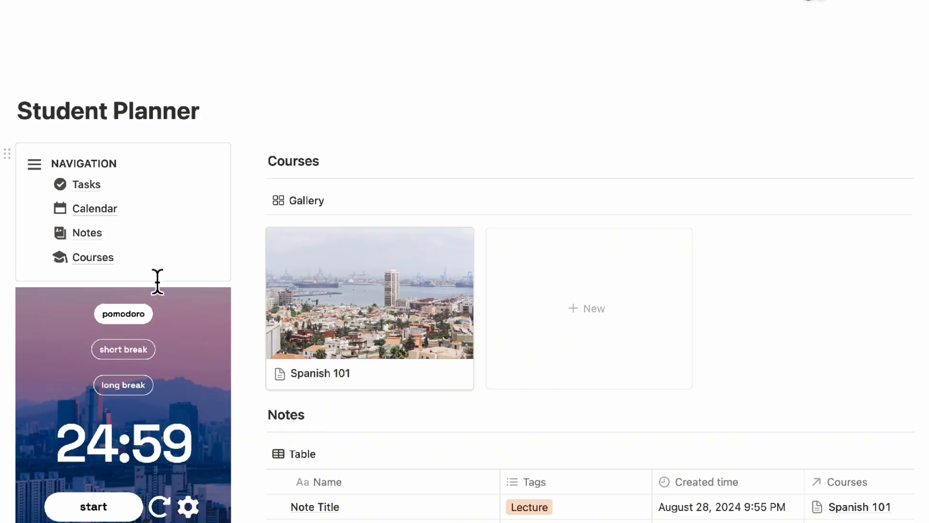
Add a new page below Courses in the navigation block and title it "Motivation Quotes".
mouse_move(160, 263)
left_click(30, 258)
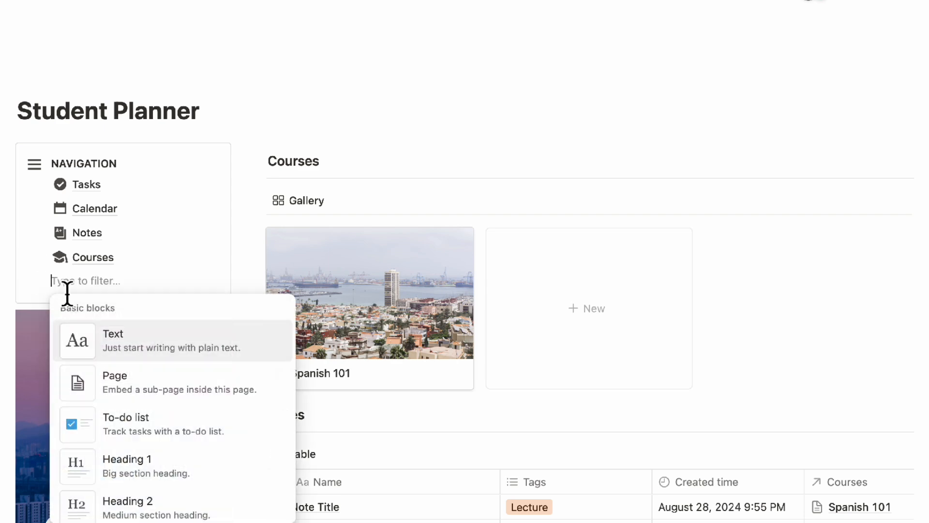
type("page")
key("Return")
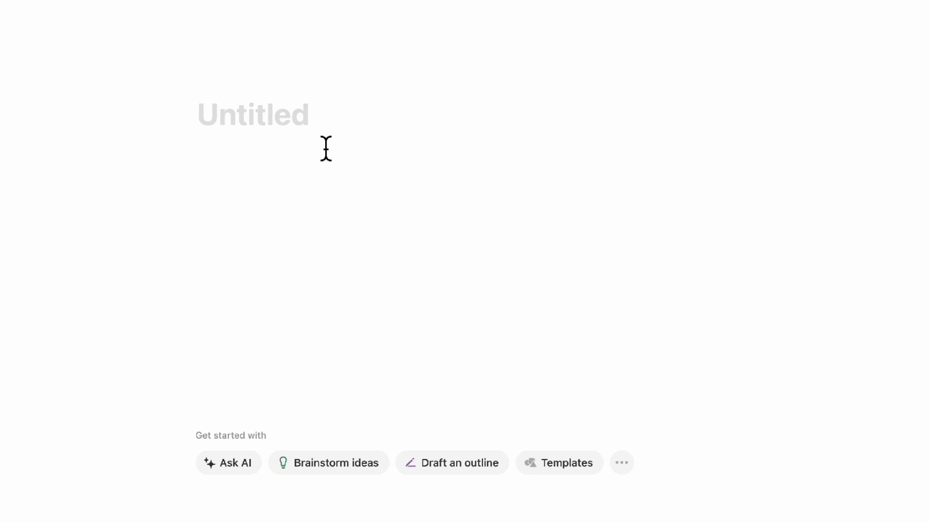
type("Motivation Quotes")
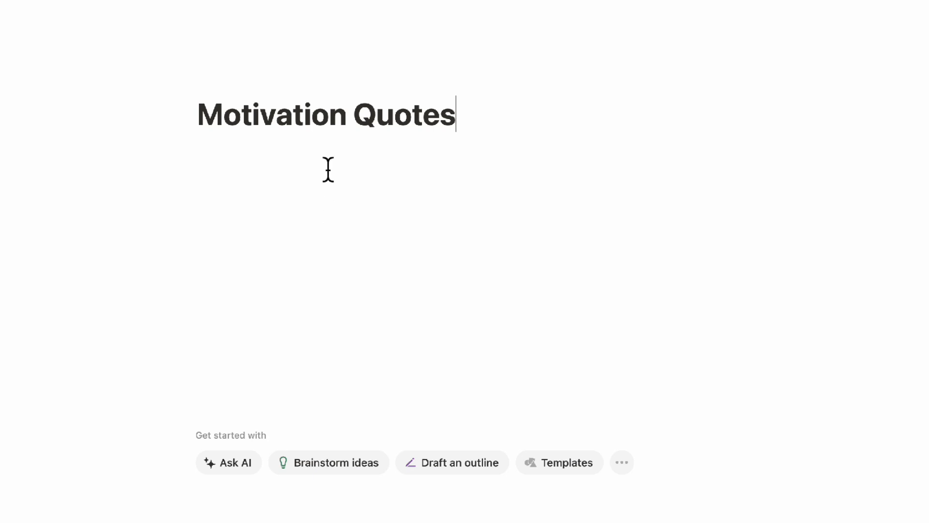
Create a bulleted list of six empty items in the body of the Motivation Quotes page.
key("Return")
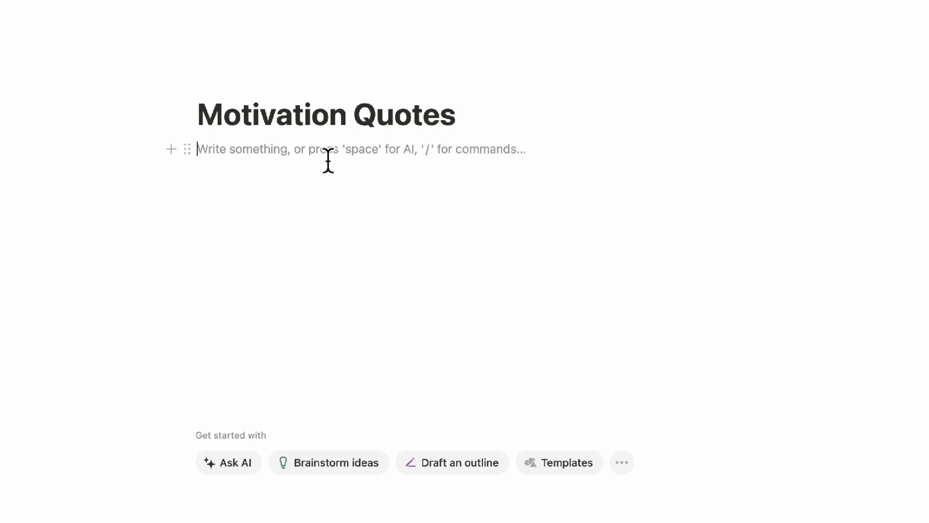
type("-")
key("Return")
key("Return")
key("Return")
key("Return")
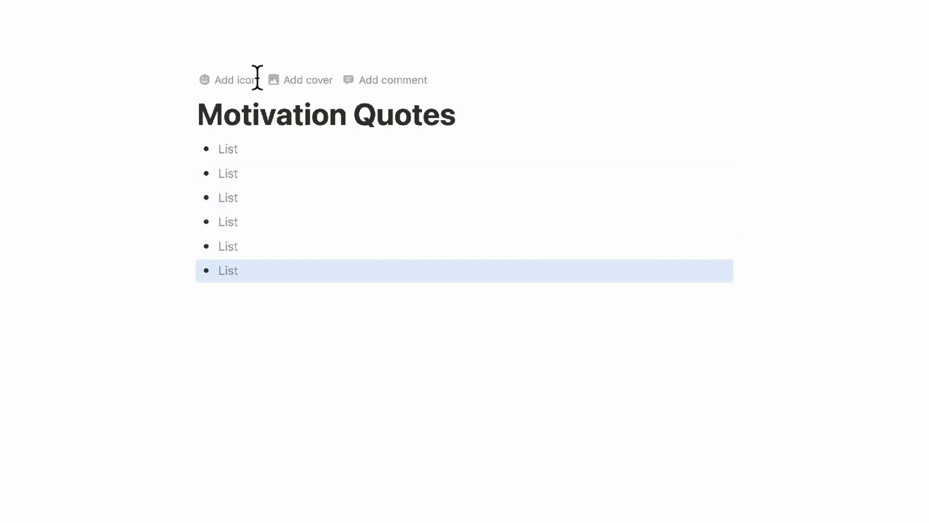
Set the Motivation Quotes page icon to the plain thought cloud found with "think" and return to the Student Planner page.
left_click(242, 79)
left_click(245, 96)
left_click(141, 161)
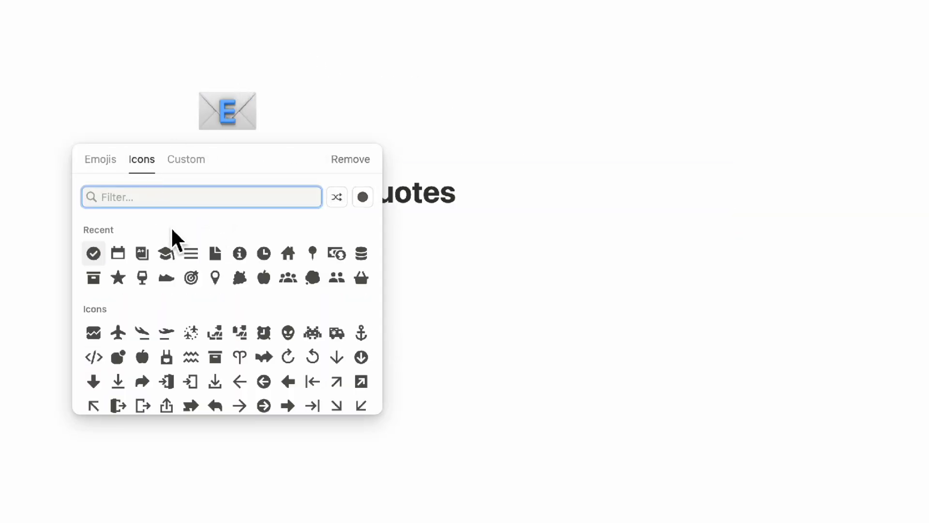
type("think")
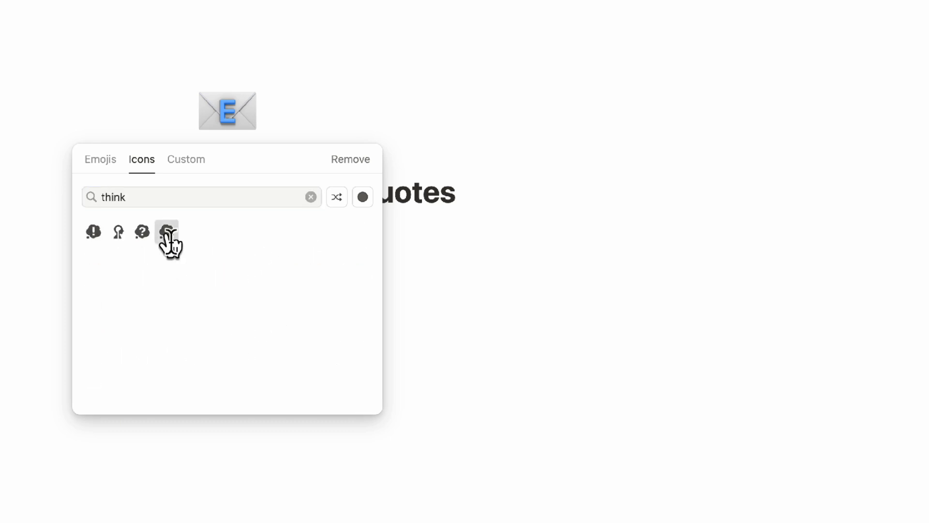
left_click(166, 231)
left_click(205, 9)
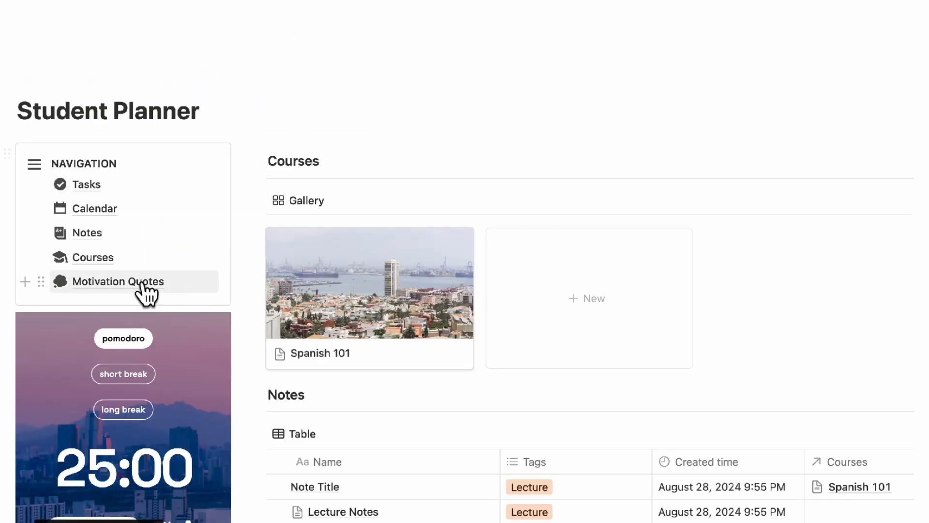
mouse_move(119, 283)
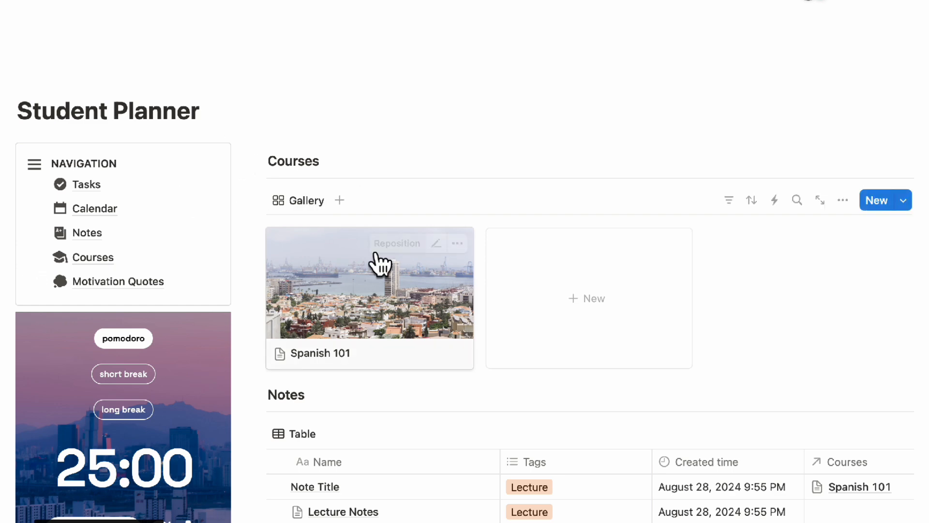
scroll(378, 254, "down", 3)
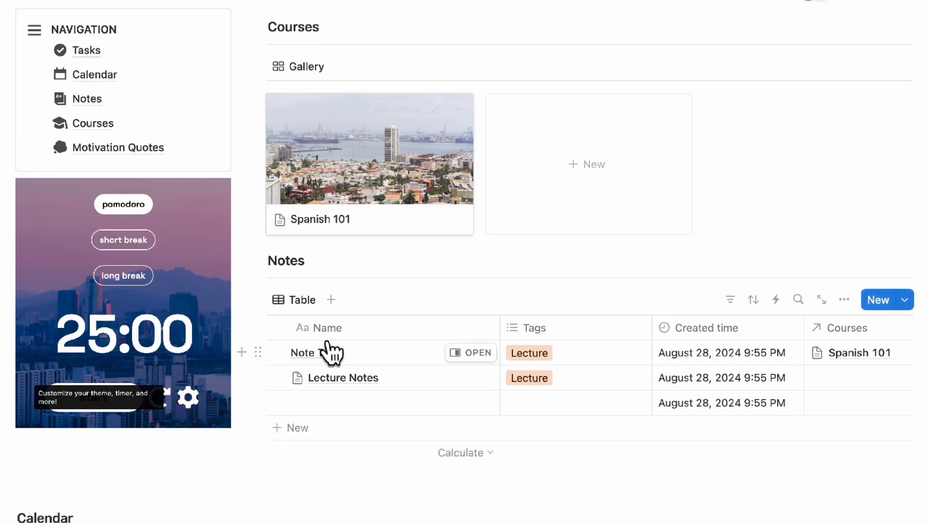
scroll(331, 352, "down", 8)
scroll(316, 291, "up", 9)
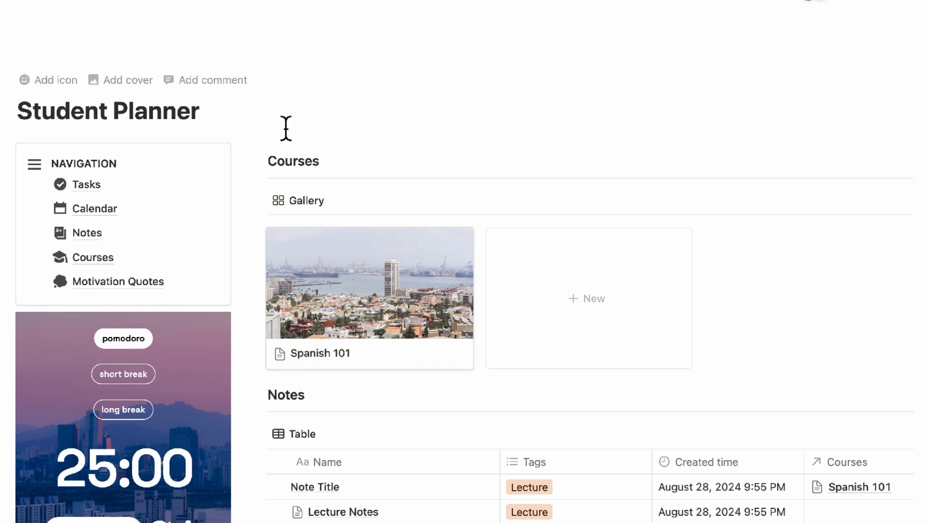
Add a cover to the Student Planner page and set it to the coral clouds photo found on Unsplash with "aesthetic".
left_click(128, 80)
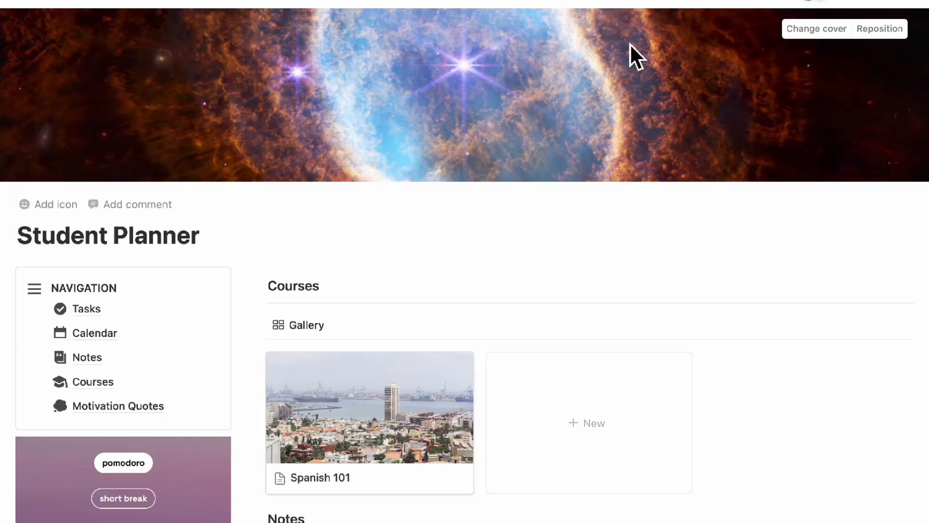
left_click(807, 30)
left_click(739, 60)
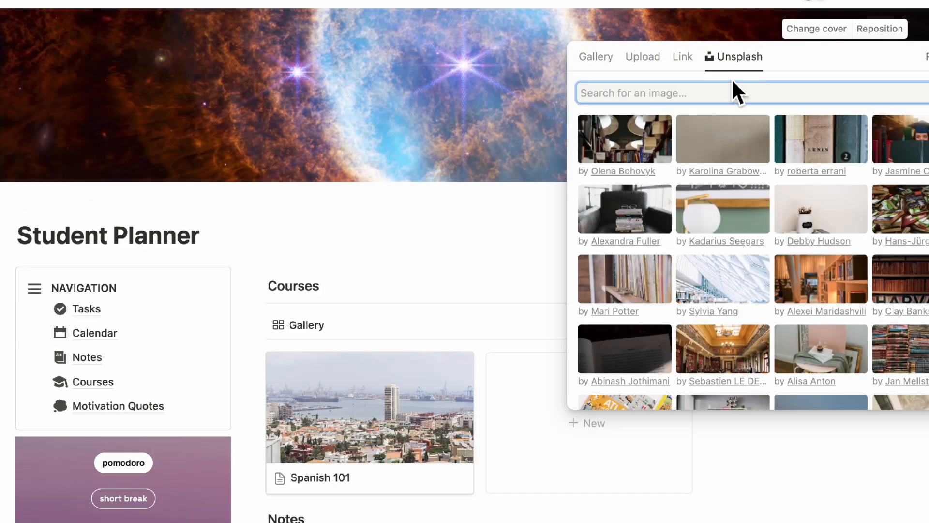
type("aesthetic")
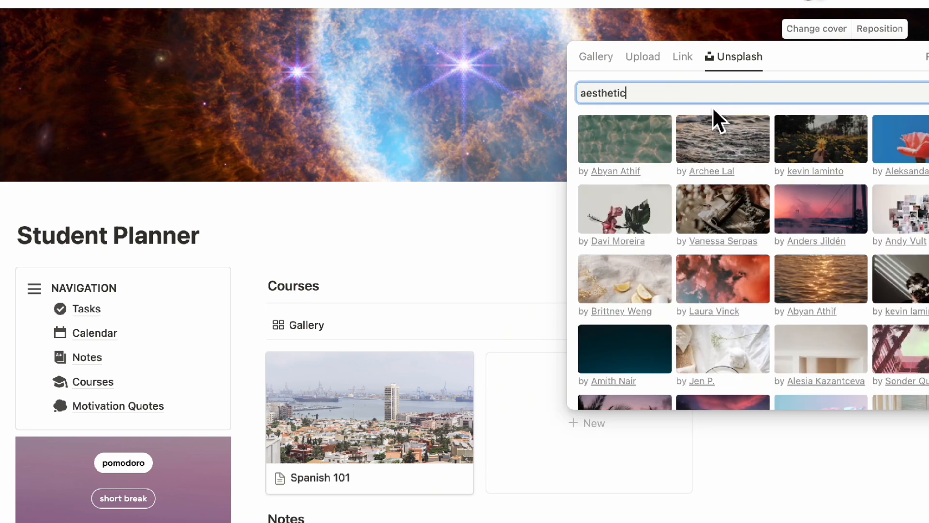
scroll(732, 167, "down", 1)
scroll(732, 171, "down", 2)
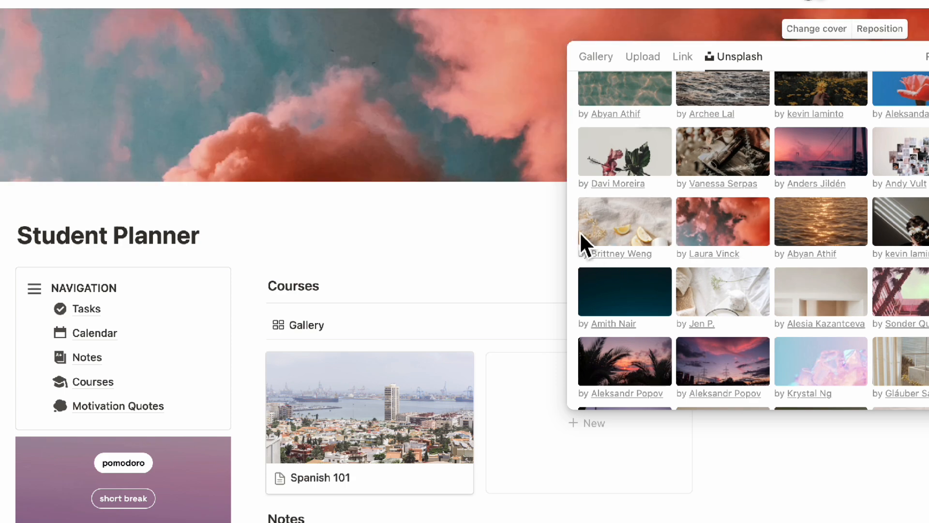
left_click(516, 219)
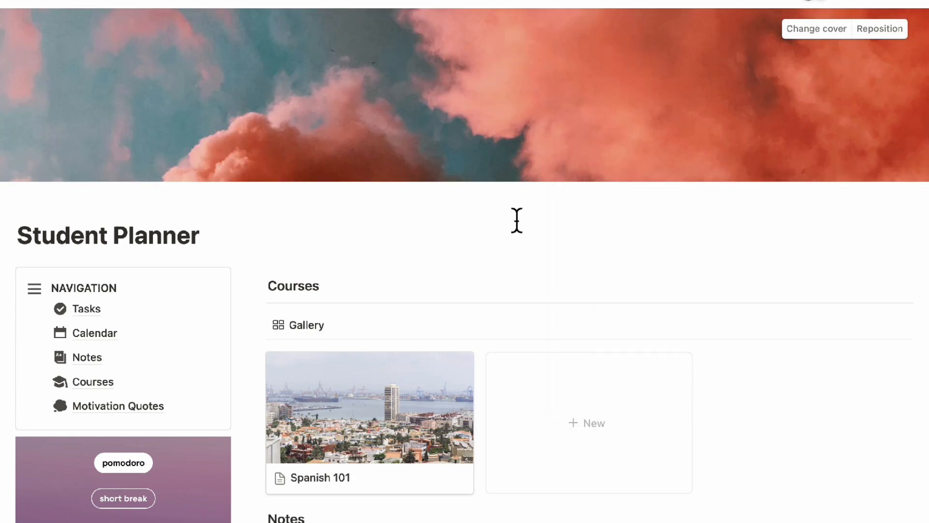
Change the page cover to an Unsplash photo found with "mountains", showing a woman with raised arms before sunlit hills.
left_click(803, 29)
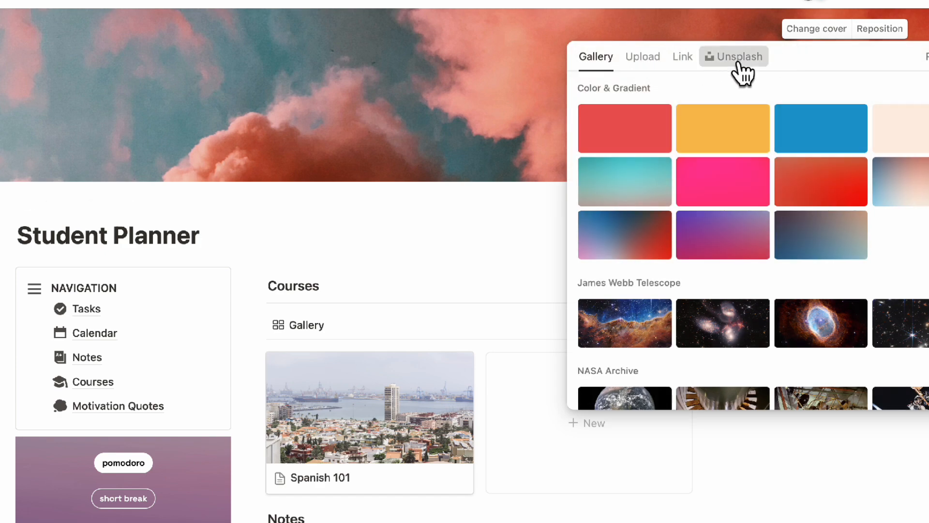
left_click(738, 62)
type("mountains")
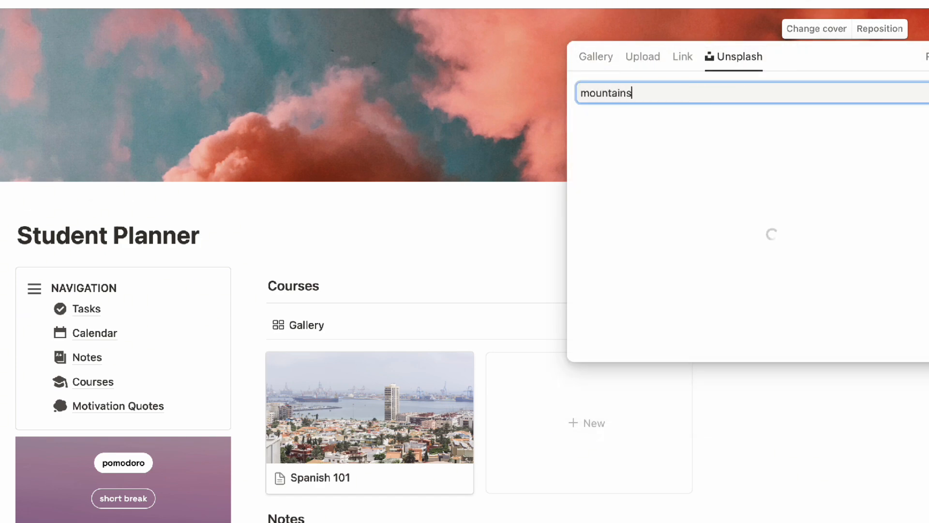
left_click(803, 148)
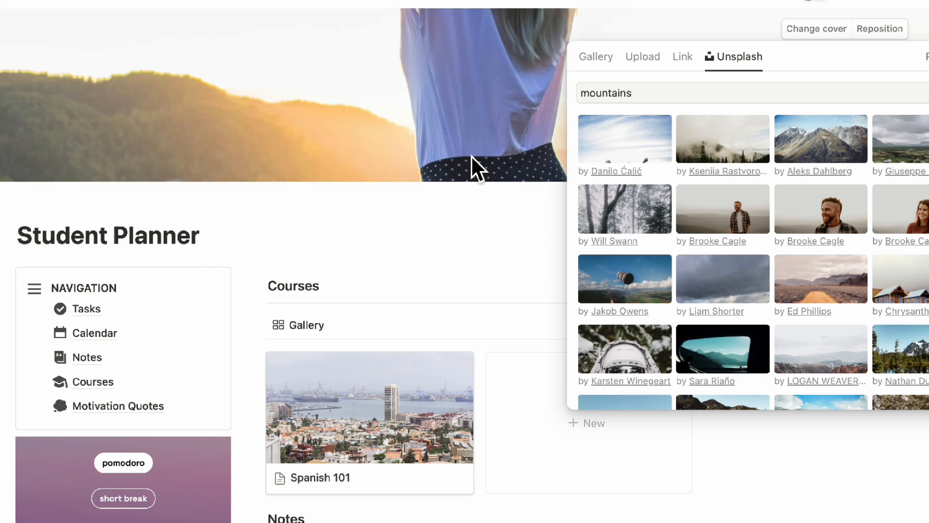
left_click(472, 155)
Reposition the cover photo so that only its cloudy sky shows, and save the position.
left_click(874, 30)
left_click_drag(726, 88, 720, 332)
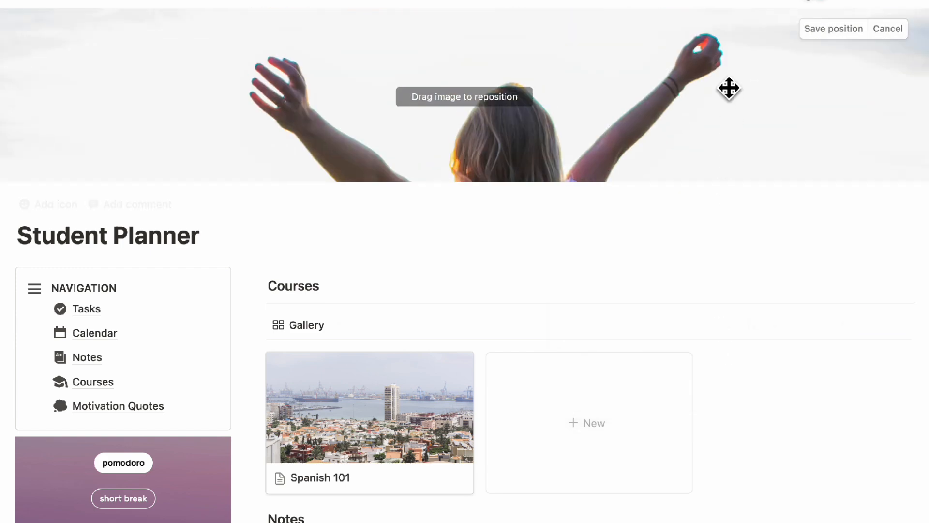
left_click_drag(728, 89, 726, 331)
left_click_drag(718, 94, 725, 134)
left_click(828, 30)
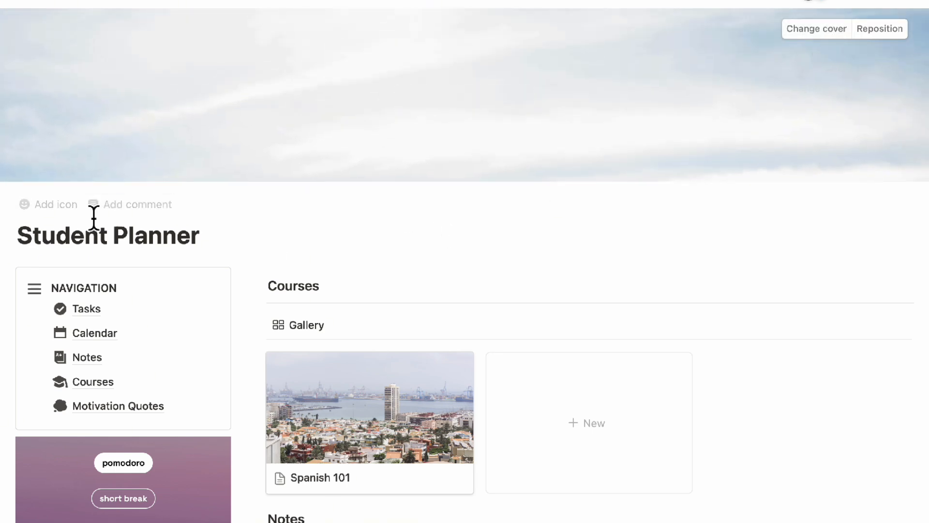
Add a page icon to Student Planner, choosing the plain graduation cap from the icons filtered with "gra".
left_click(58, 204)
left_click(59, 199)
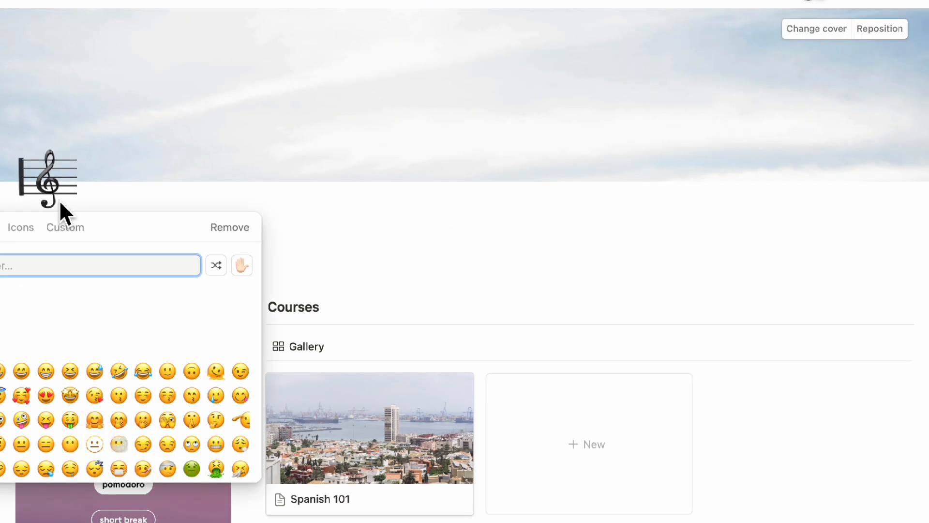
left_click(25, 230)
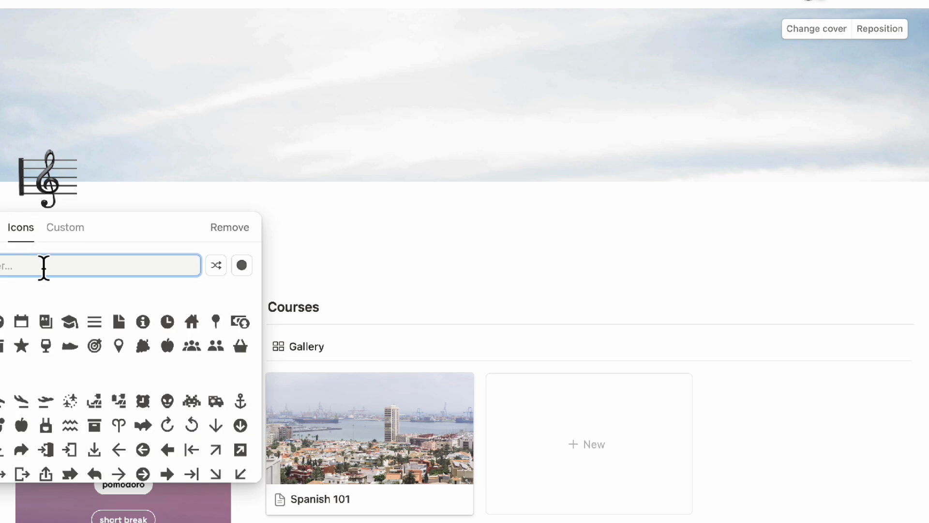
type("student")
key("BackSpace")
key("BackSpace")
key("BackSpace")
key("BackSpace")
key("BackSpace")
key("BackSpace")
key("BackSpace")
type("gra")
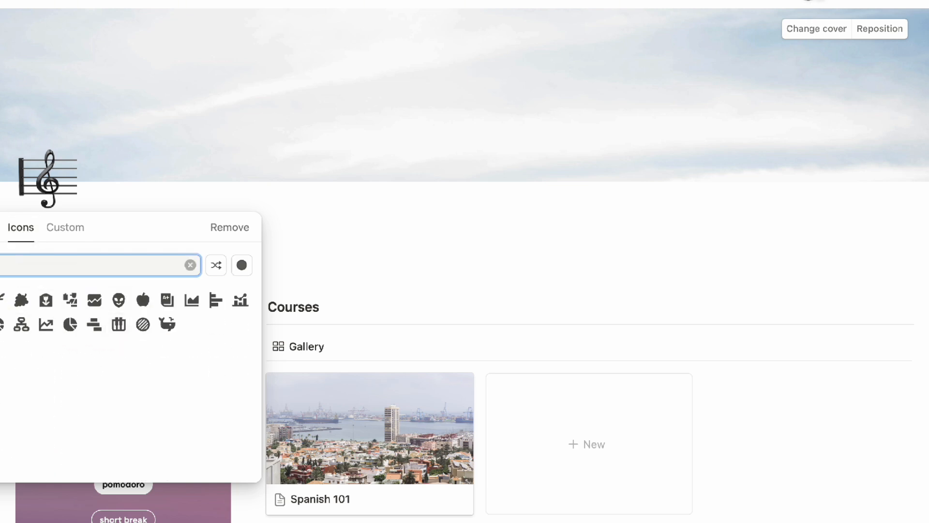
left_click(1, 301)
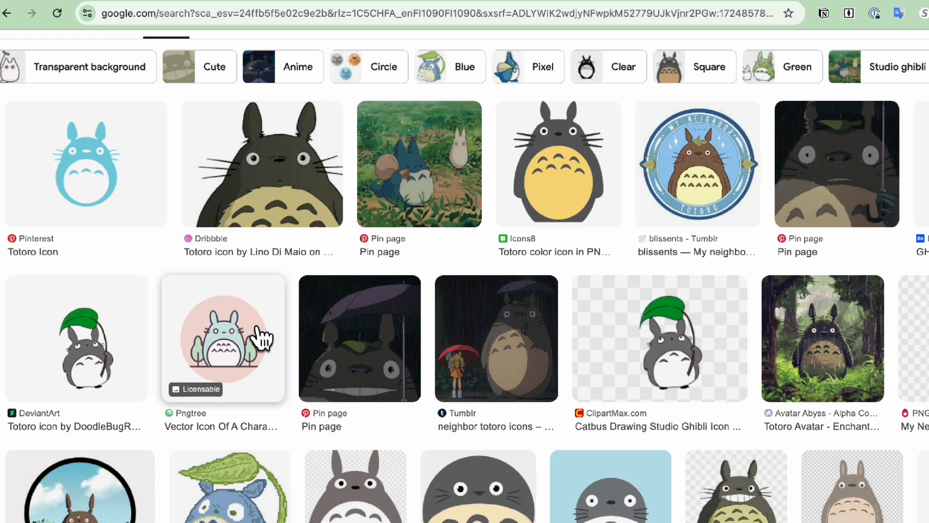
In the Google Images results for "totoro icon", open the Pngtree Totoro with the pink circle and save the image.
left_click(245, 358)
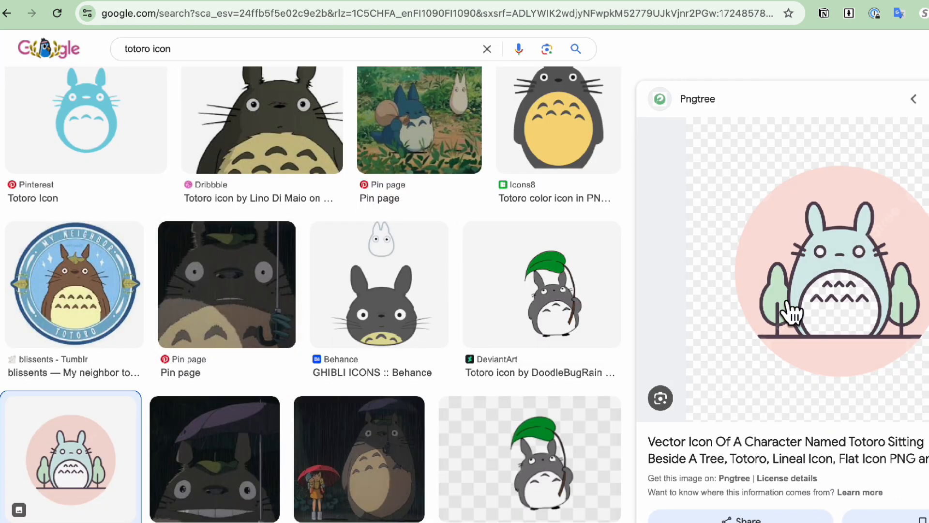
right_click(792, 306)
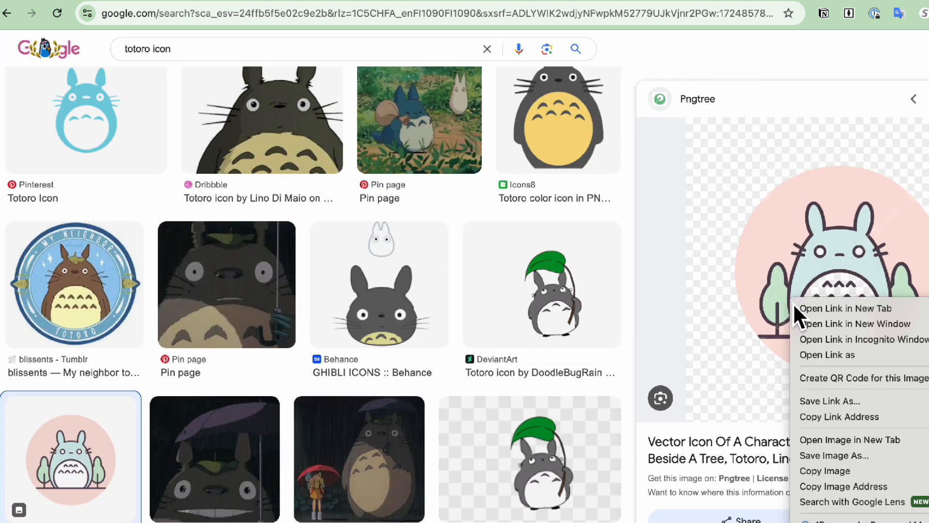
left_click(882, 458)
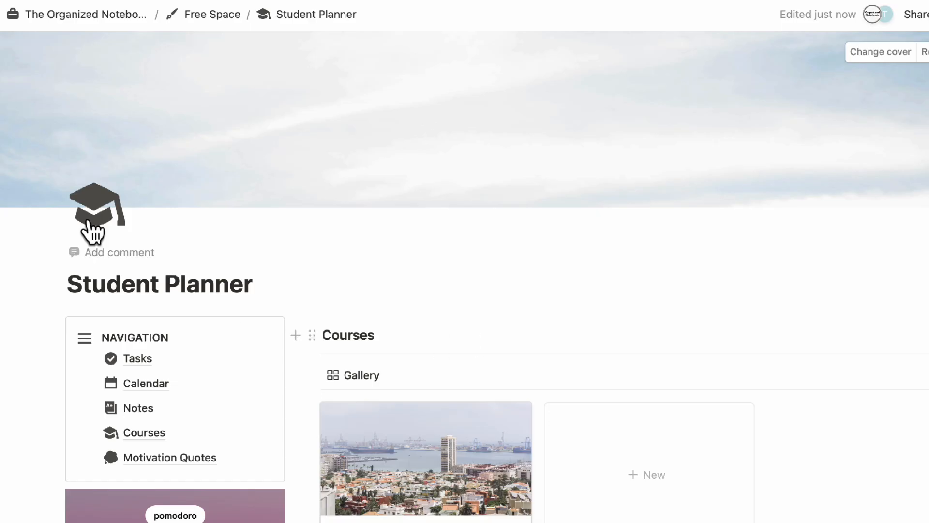
Replace the Student Planner page icon with the saved Totoro image uploaded as a custom icon.
left_click(95, 204)
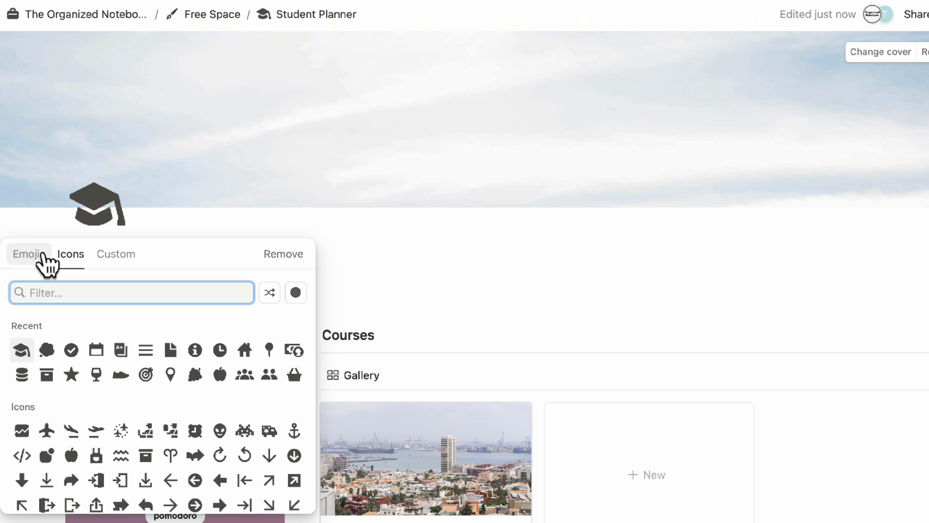
left_click(119, 257)
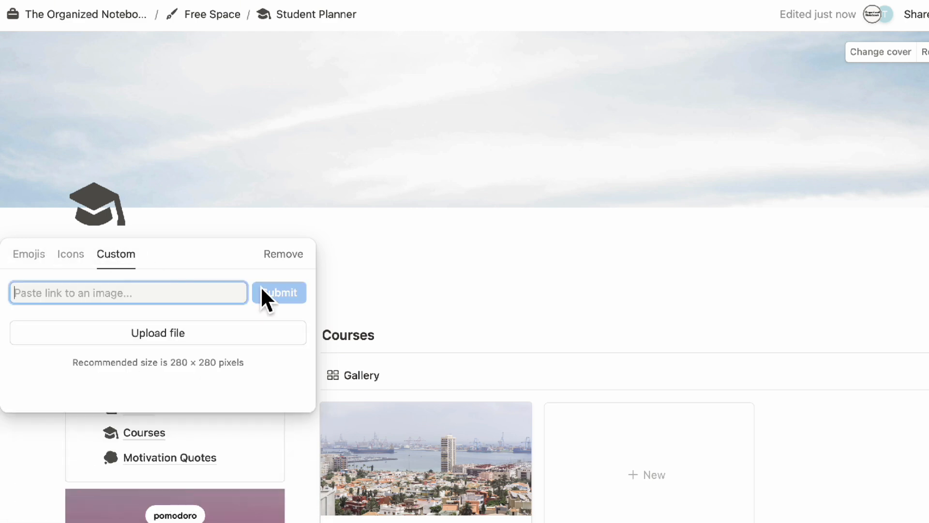
left_click(244, 344)
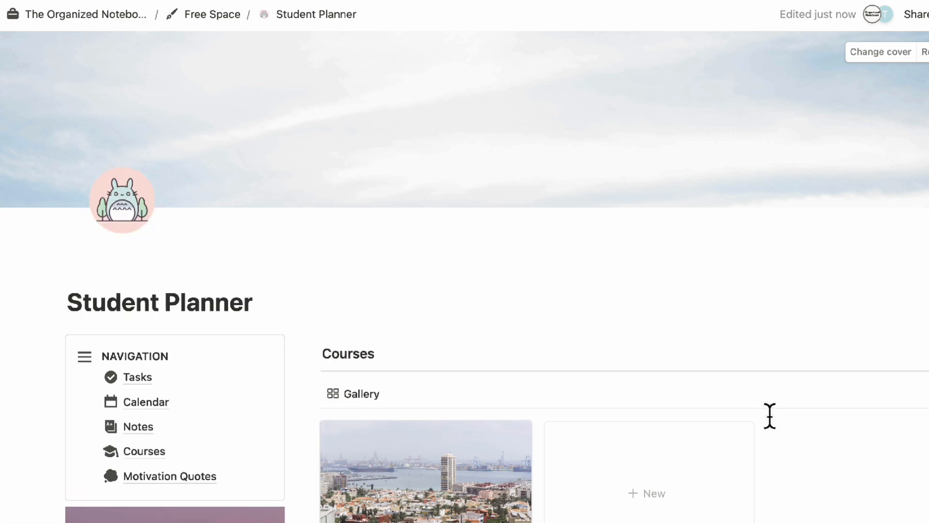